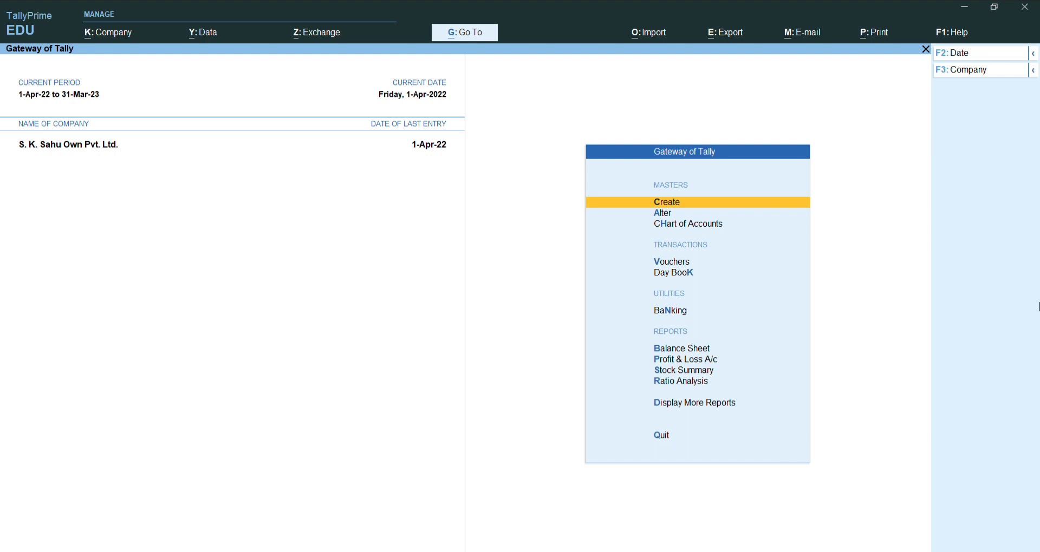
Enable cost centres in the company features, leaving bill-wise entry on
{"action": "key", "text": "F11"}
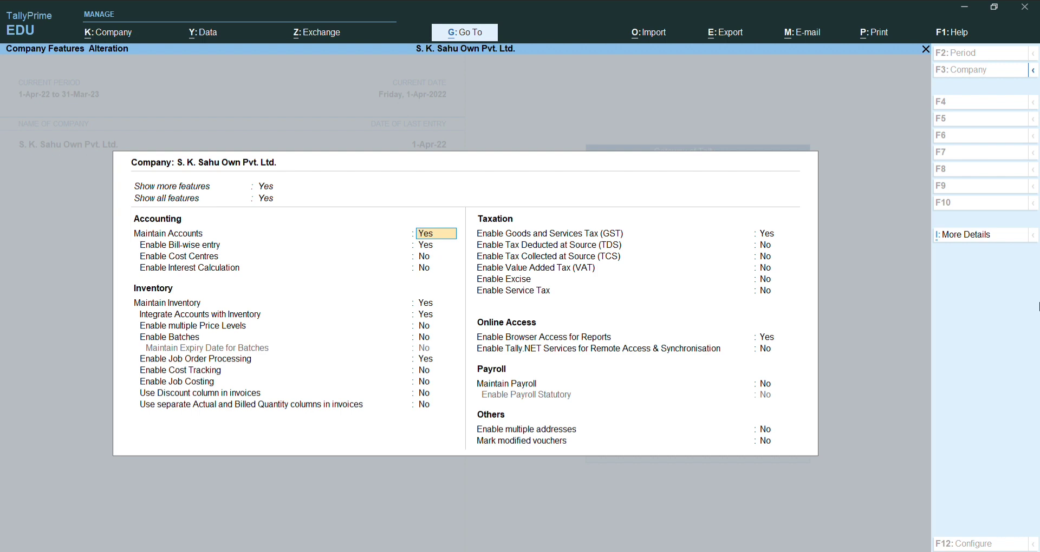
{"action": "key", "text": "Return"}
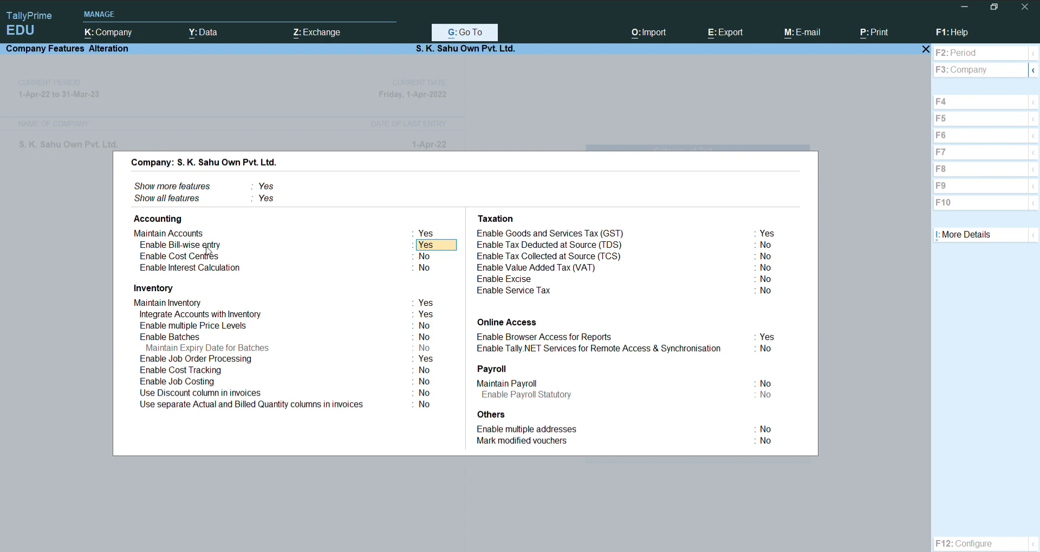
{"action": "key", "text": "Return"}
{"action": "key", "text": "Return"}
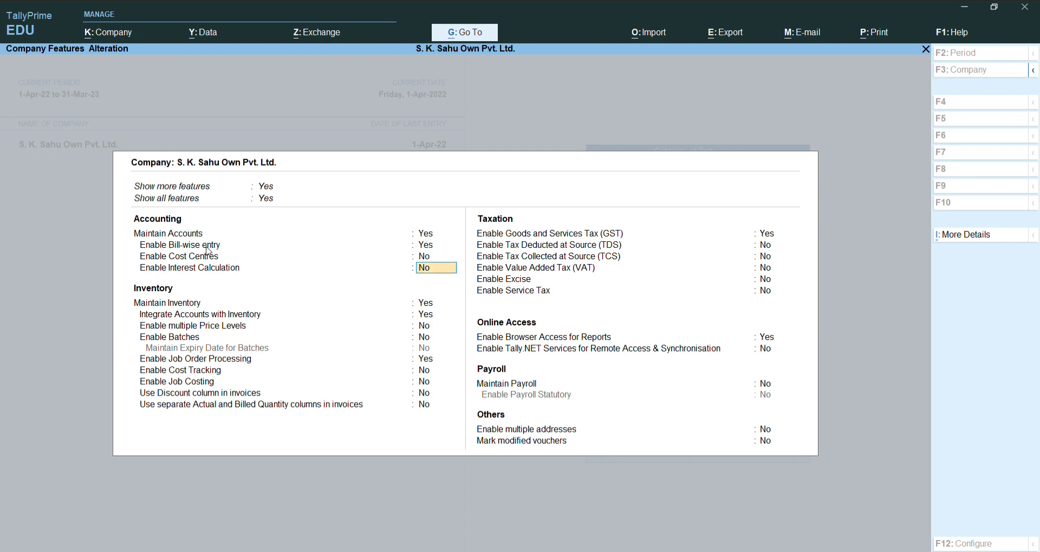
{"action": "left_click", "coordinate": [209, 251]}
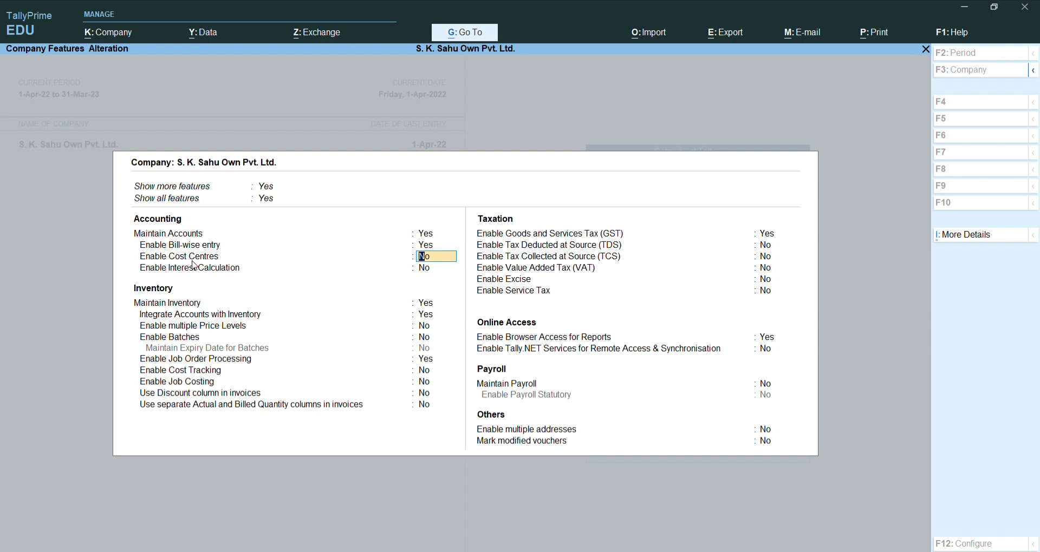
{"action": "type", "text": "y"}
{"action": "key", "text": "Return"}
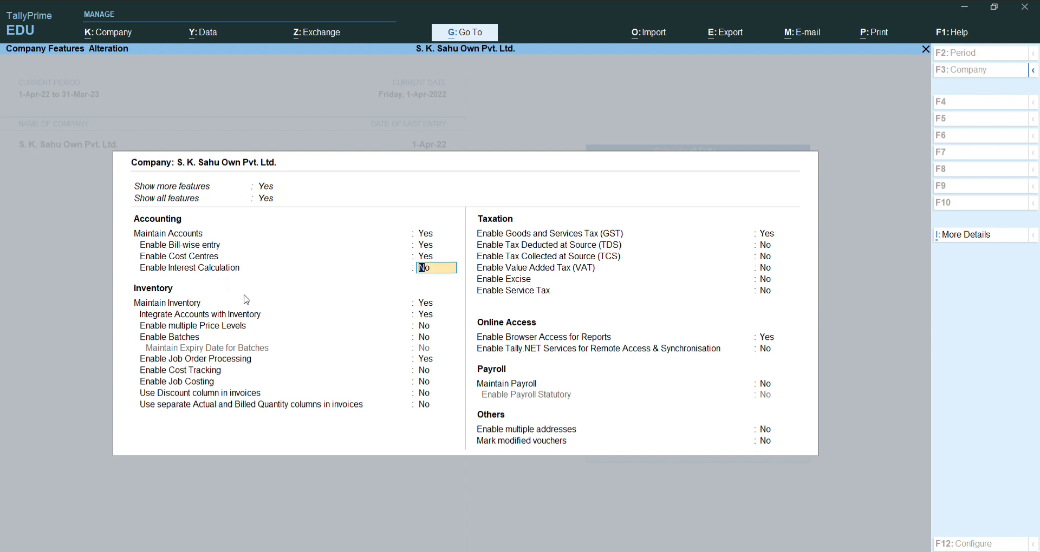
Enable job costing in the inventory features and save the company features
{"action": "key", "text": "Return"}
{"action": "key", "text": "Return"}
{"action": "key", "text": "Return"}
{"action": "key", "text": "Return"}
{"action": "key", "text": "Return"}
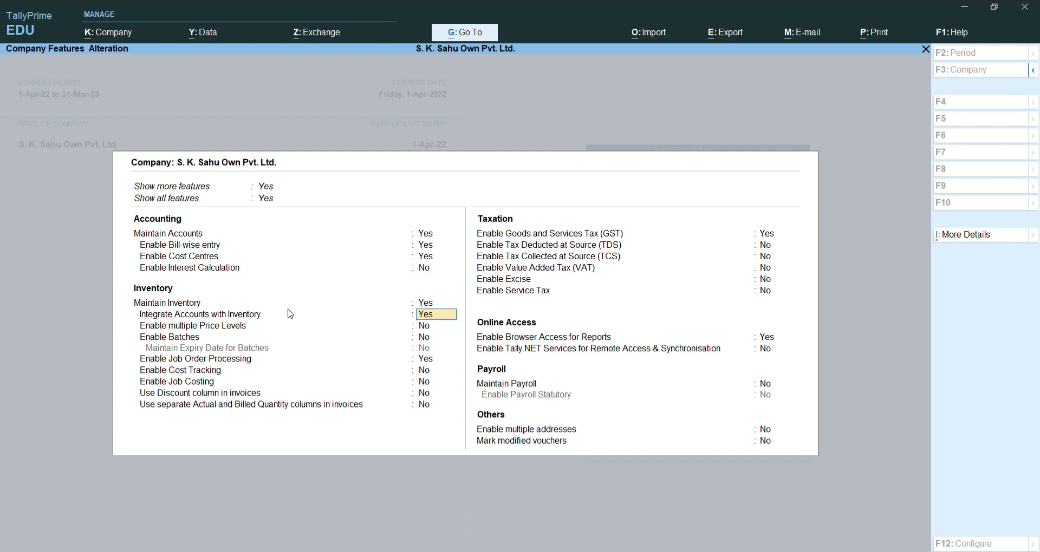
{"action": "key", "text": "Return"}
{"action": "key", "text": "Return"}
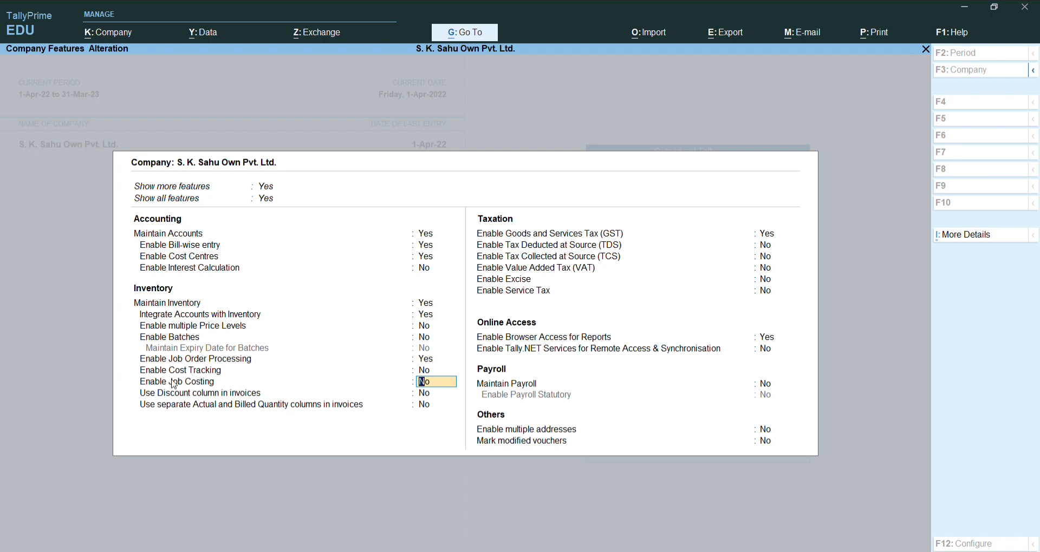
{"action": "key", "text": "y"}
{"action": "key", "text": "Return"}
{"action": "key", "text": "ctrl"}
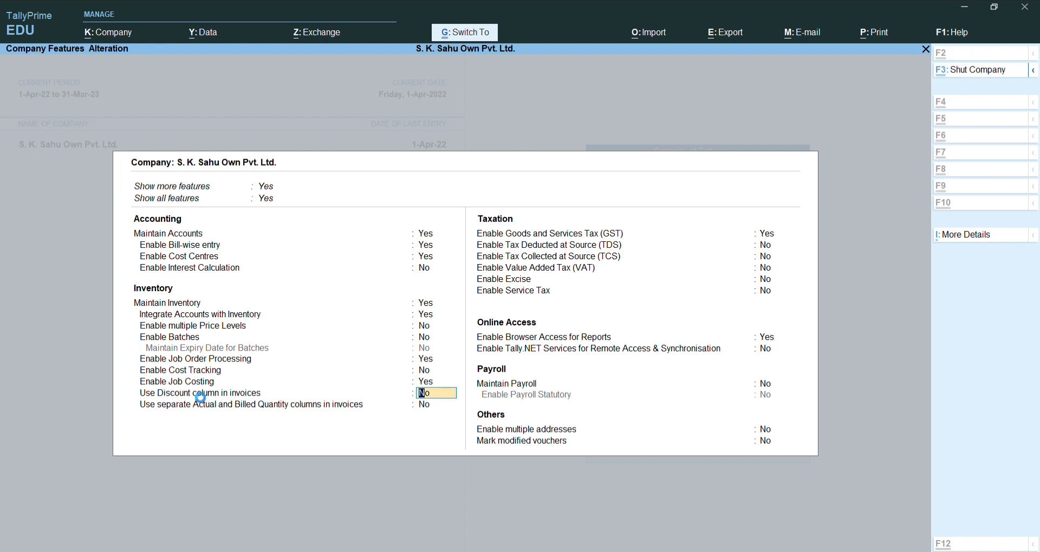
{"action": "key", "text": "ctrl+a"}
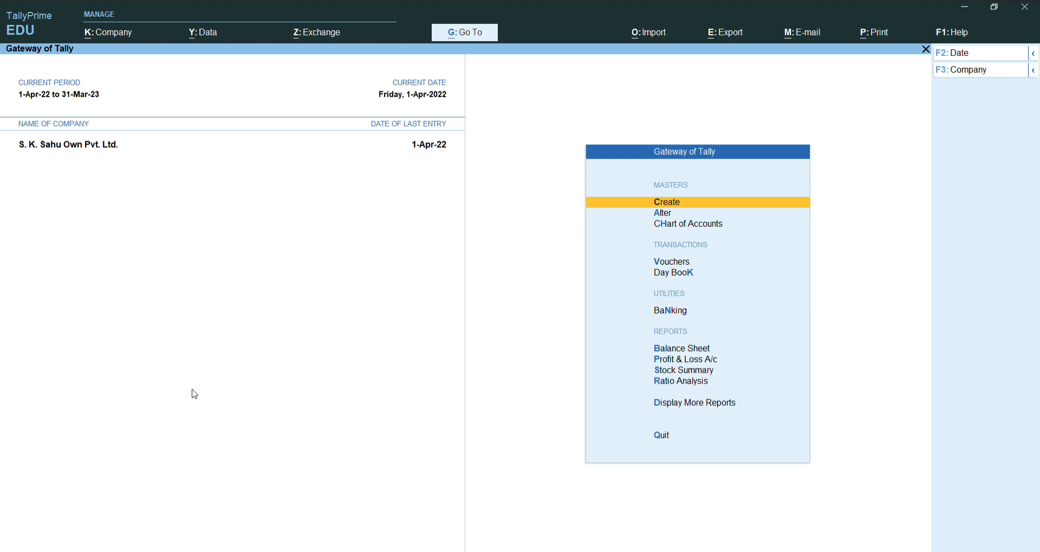
Create a cost centre named Building Project under Primary, with use for job costing set to Yes
{"action": "key", "text": "Return"}
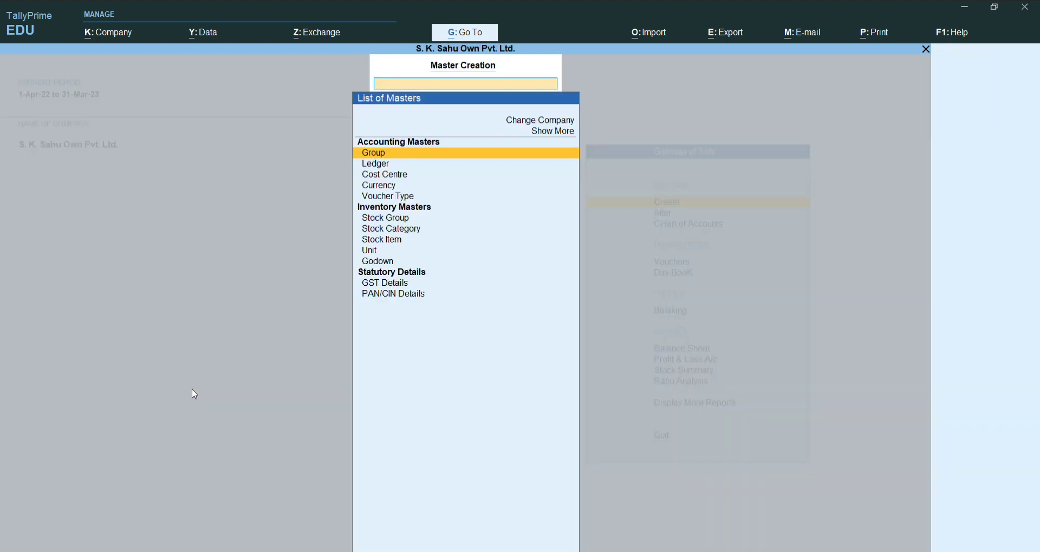
{"action": "key", "text": "Down"}
{"action": "key", "text": "Down"}
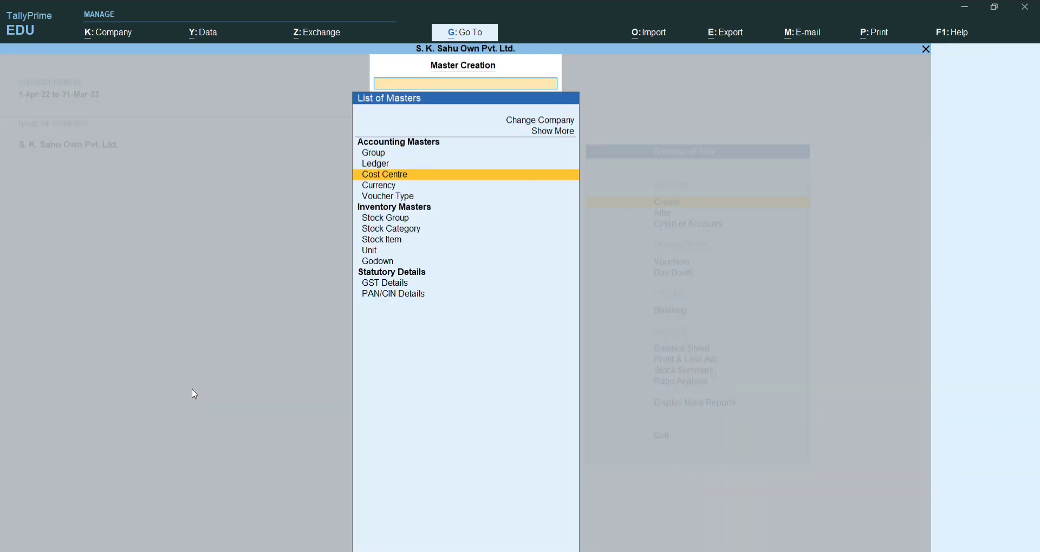
{"action": "key", "text": "Return"}
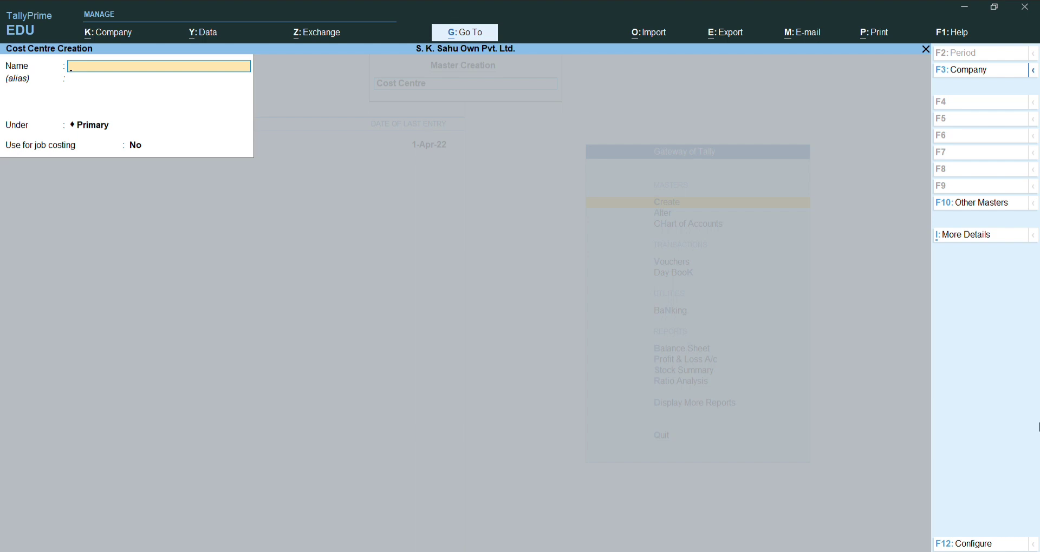
{"action": "type", "text": "Building Pro"}
{"action": "key", "text": "Return"}
{"action": "key", "text": "Return"}
{"action": "key", "text": "Return"}
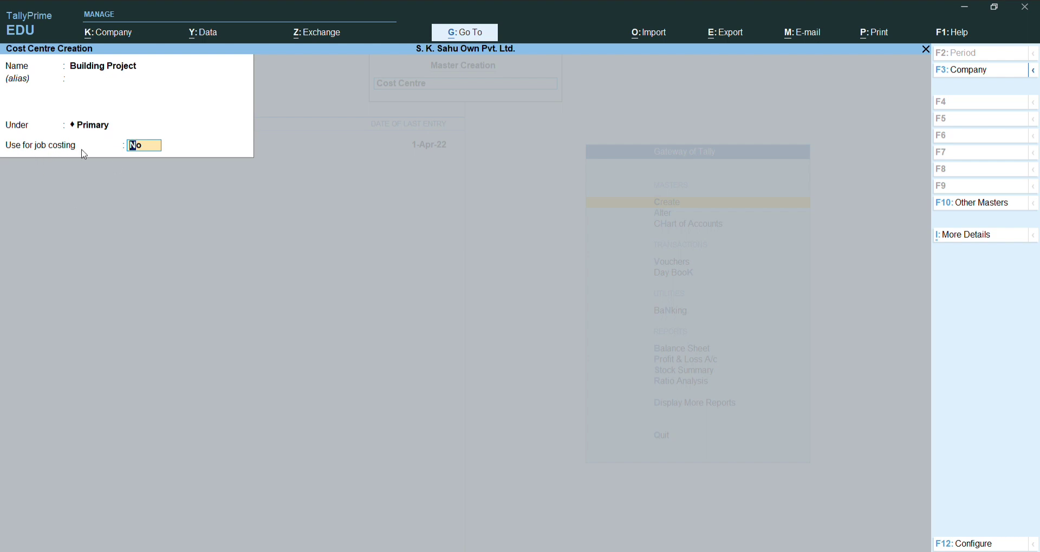
{"action": "type", "text": "y"}
{"action": "key", "text": "Return"}
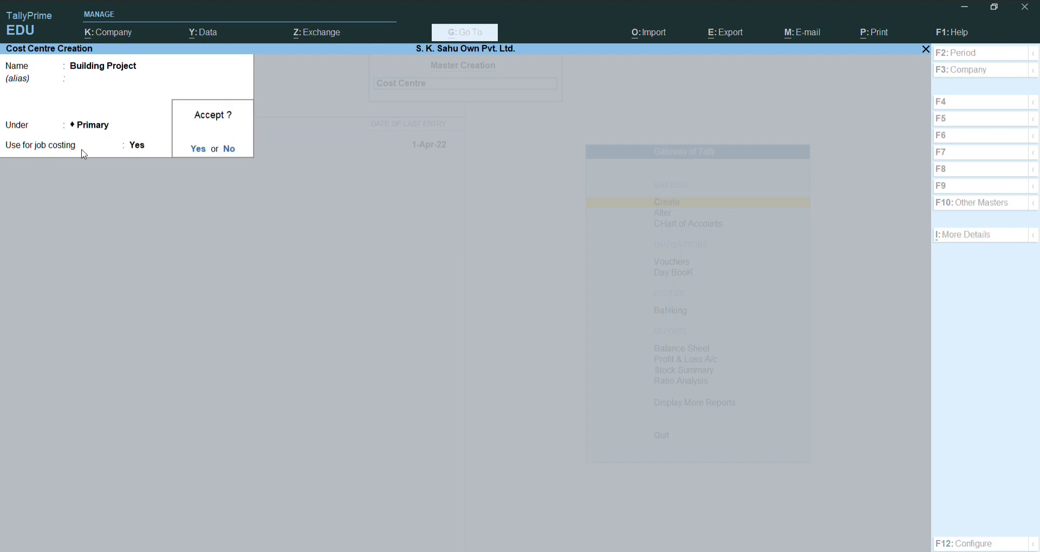
Review the grouping and job costing options in the cost centre configuration, and save the Building Project cost centre
{"action": "key", "text": "n"}
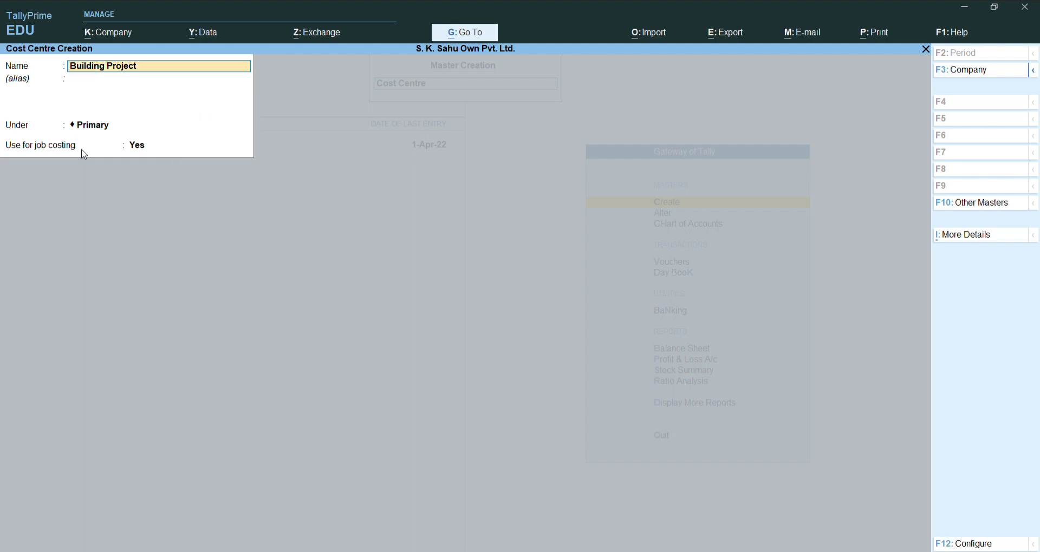
{"action": "key", "text": "F12"}
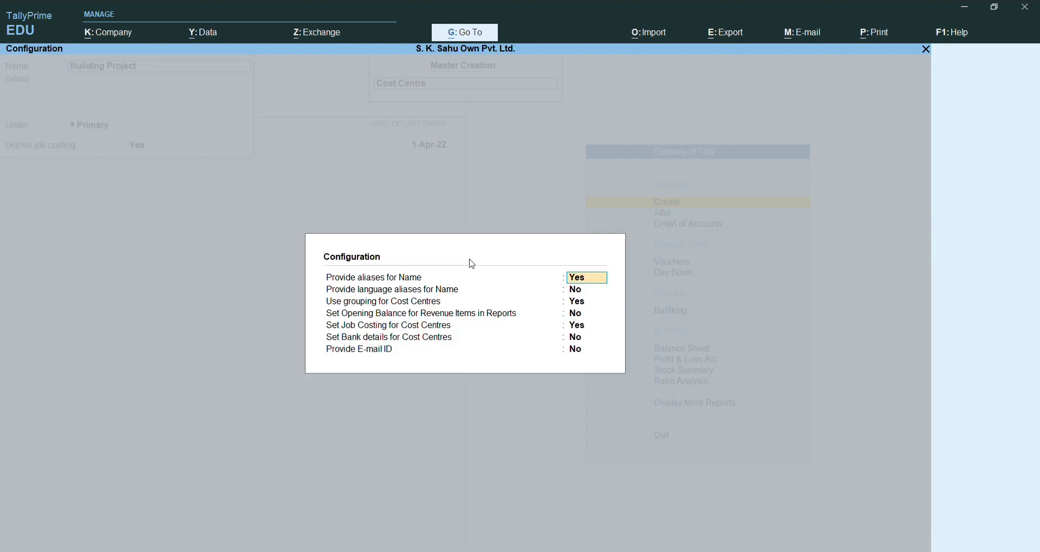
{"action": "key", "text": "Return"}
{"action": "key", "text": "Return"}
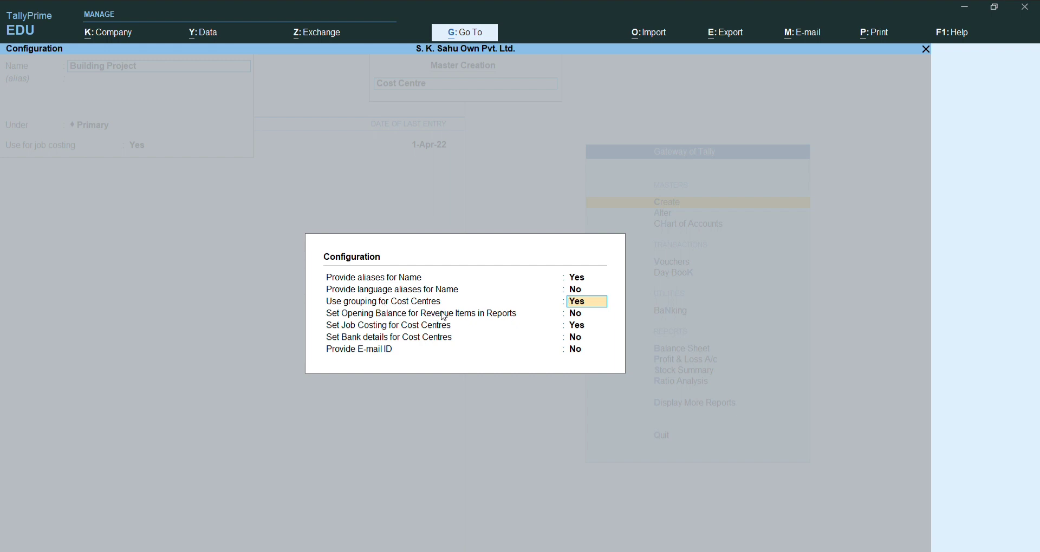
{"action": "key", "text": "Return"}
{"action": "key", "text": "Return"}
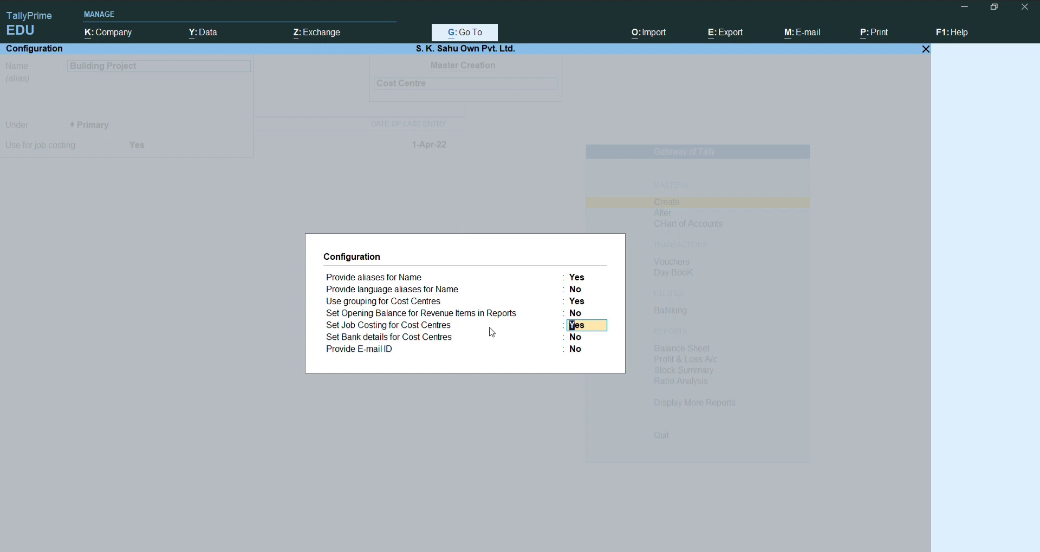
{"action": "key", "text": "ctrl+a"}
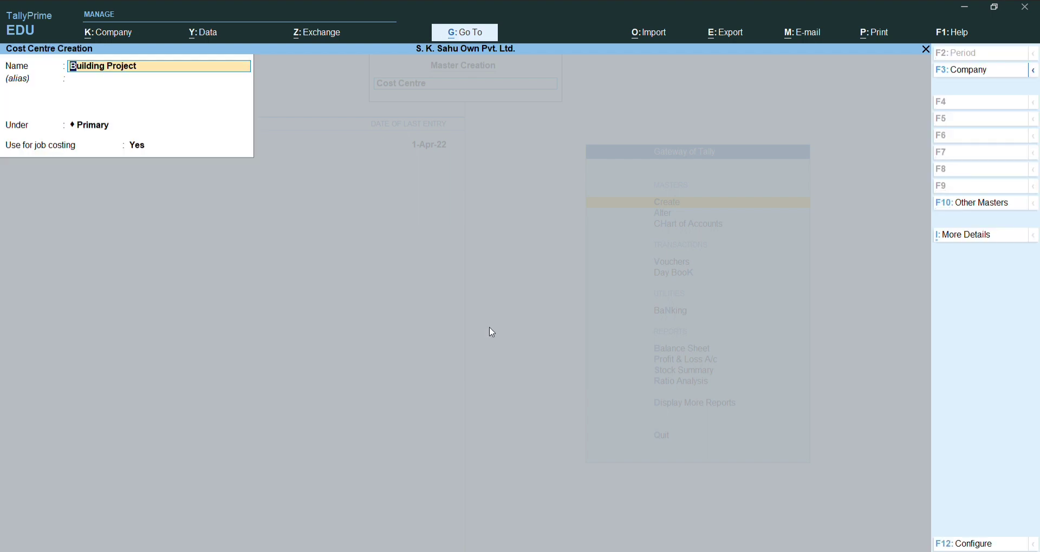
{"action": "key", "text": "ctrl+a"}
{"action": "key", "text": "Escape"}
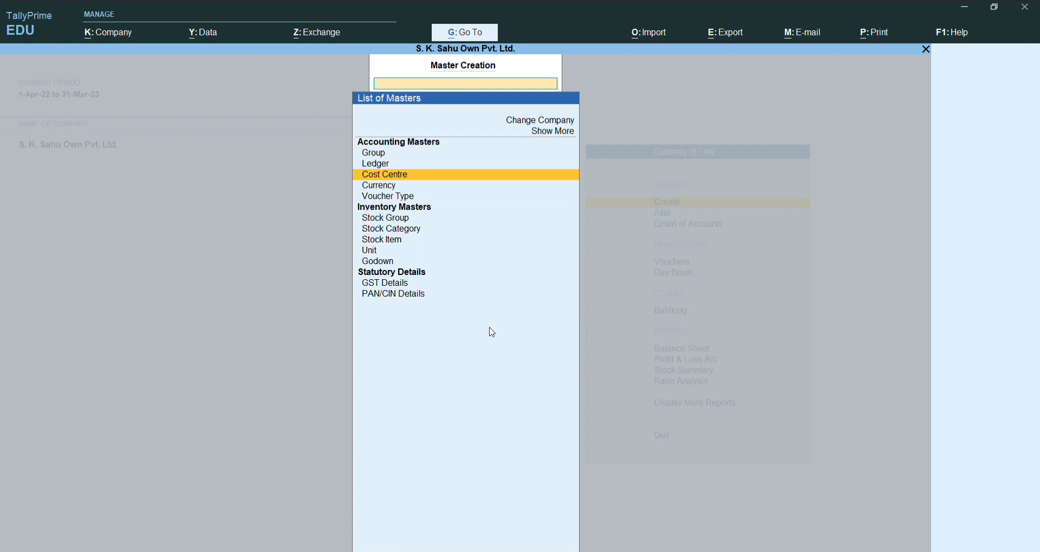
Start a new godown named Mumbai under Primary
{"action": "key", "text": "Down"}
{"action": "key", "text": "Down"}
{"action": "key", "text": "Down"}
{"action": "key", "text": "Down"}
{"action": "key", "text": "Down"}
{"action": "key", "text": "Down"}
{"action": "key", "text": "Down"}
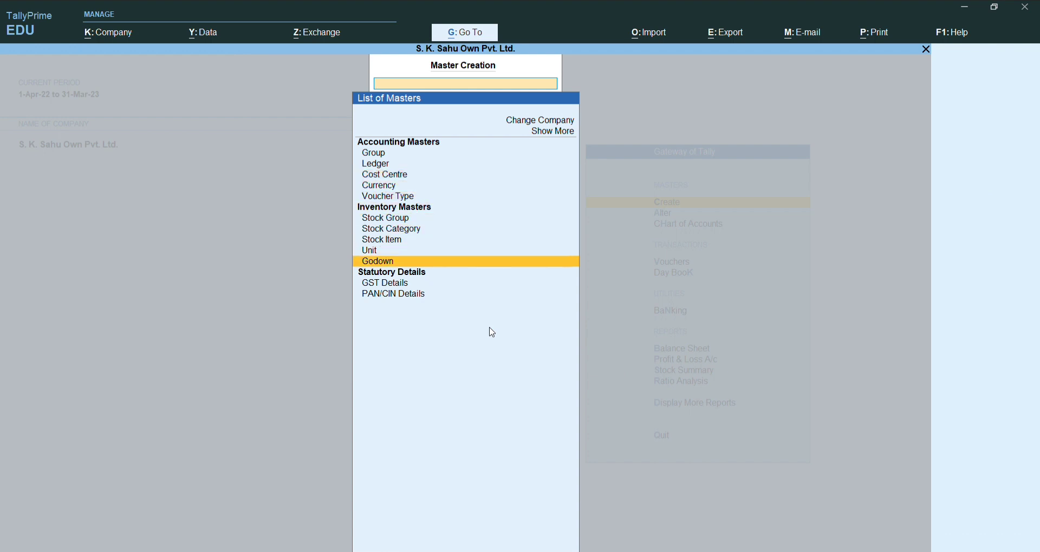
{"action": "key", "text": "Return"}
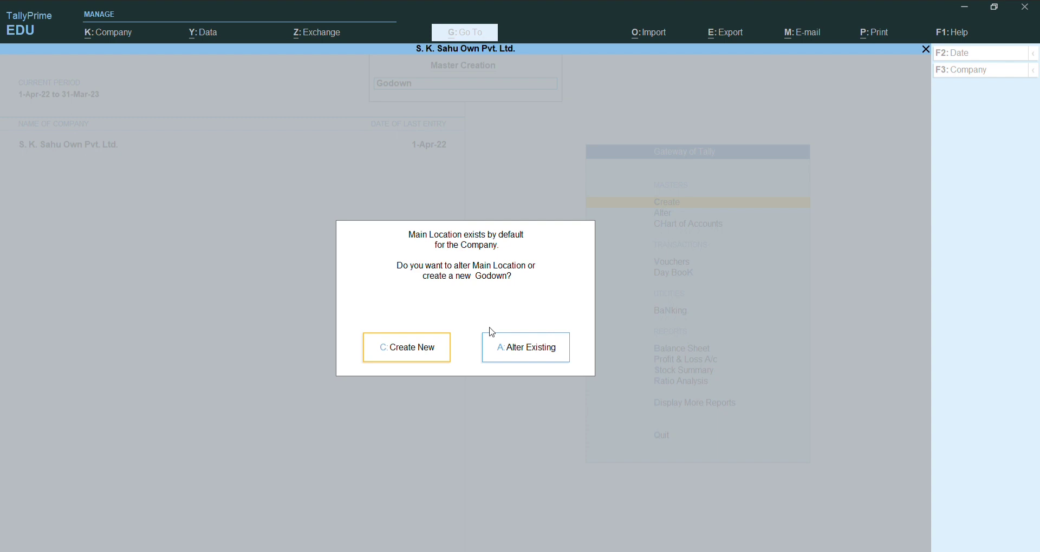
{"action": "key", "text": "Return"}
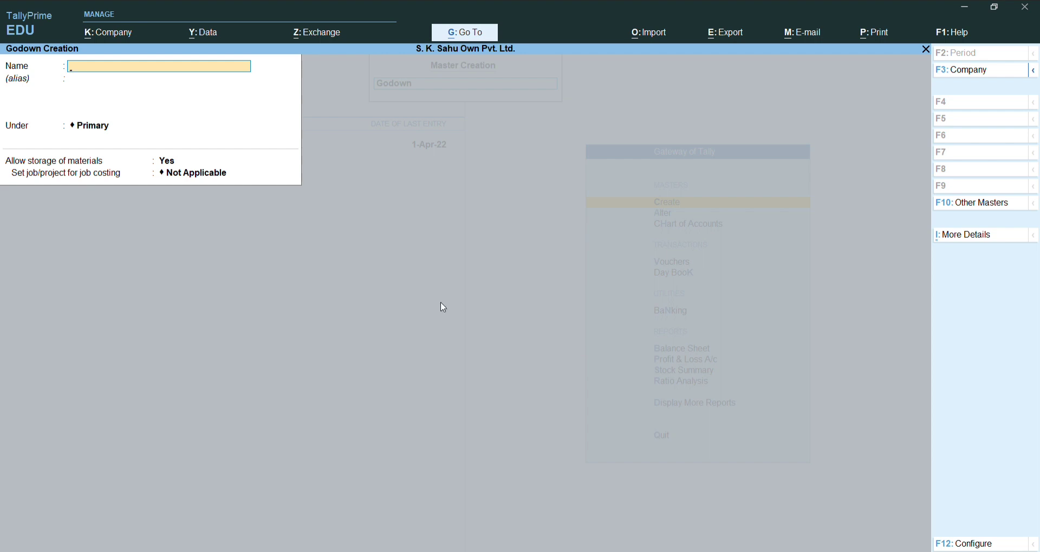
{"action": "type", "text": "Mumbai"}
{"action": "key", "text": "Return"}
{"action": "key", "text": "Return"}
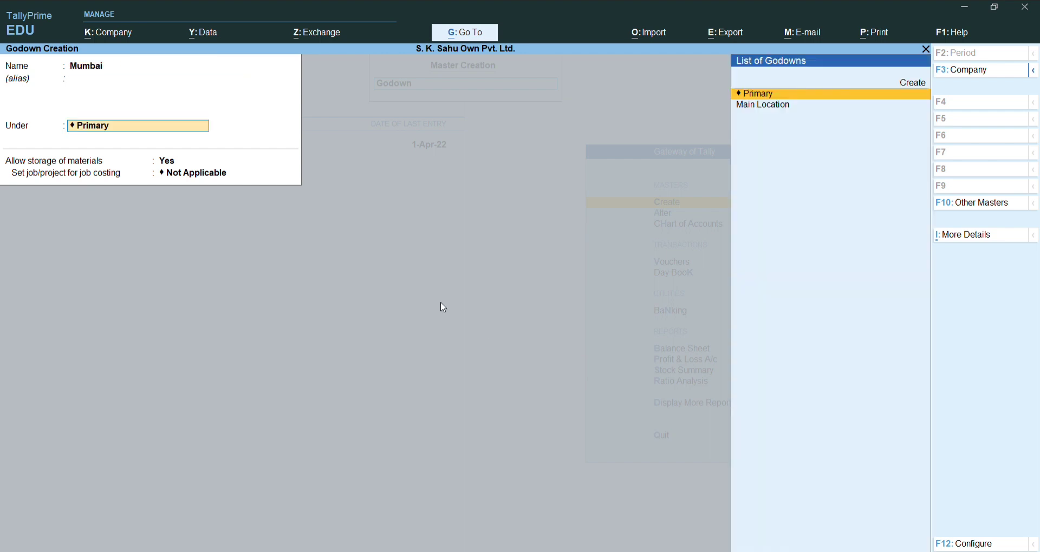
{"action": "key", "text": "Return"}
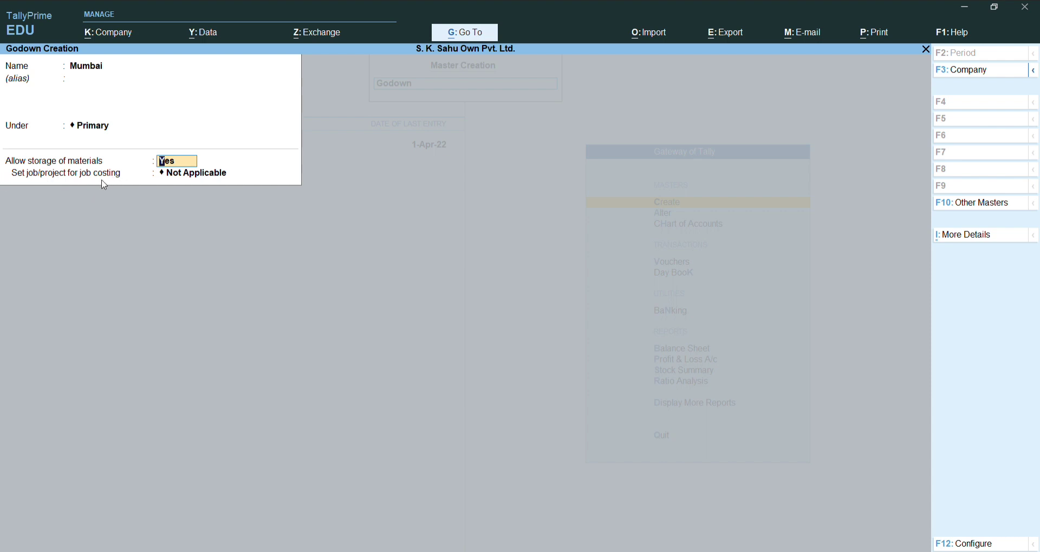
Check the material storage and job costing options in the godown configuration
{"action": "key", "text": "F12"}
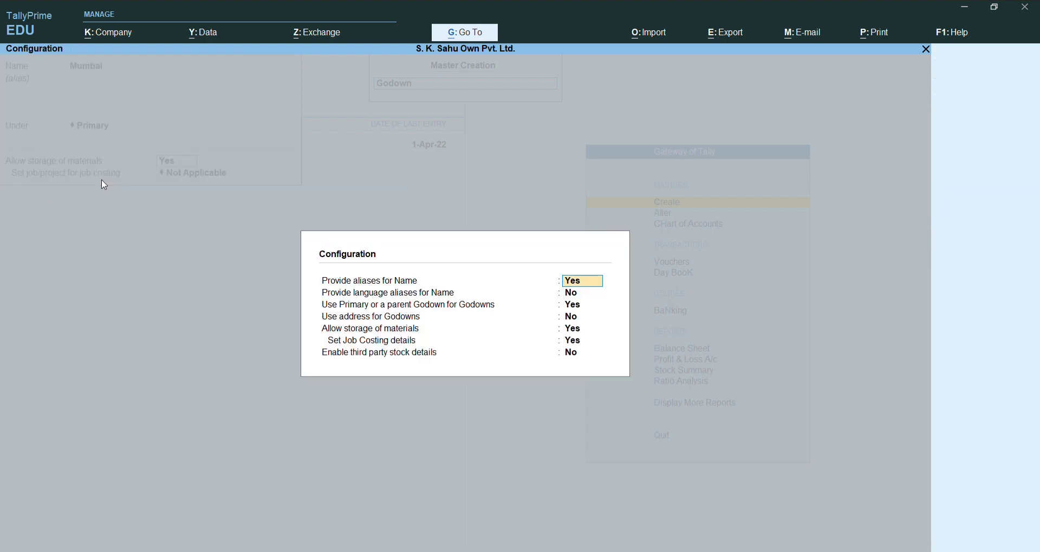
{"action": "key", "text": "Return"}
{"action": "key", "text": "Return"}
{"action": "key", "text": "Return"}
{"action": "key", "text": "Return"}
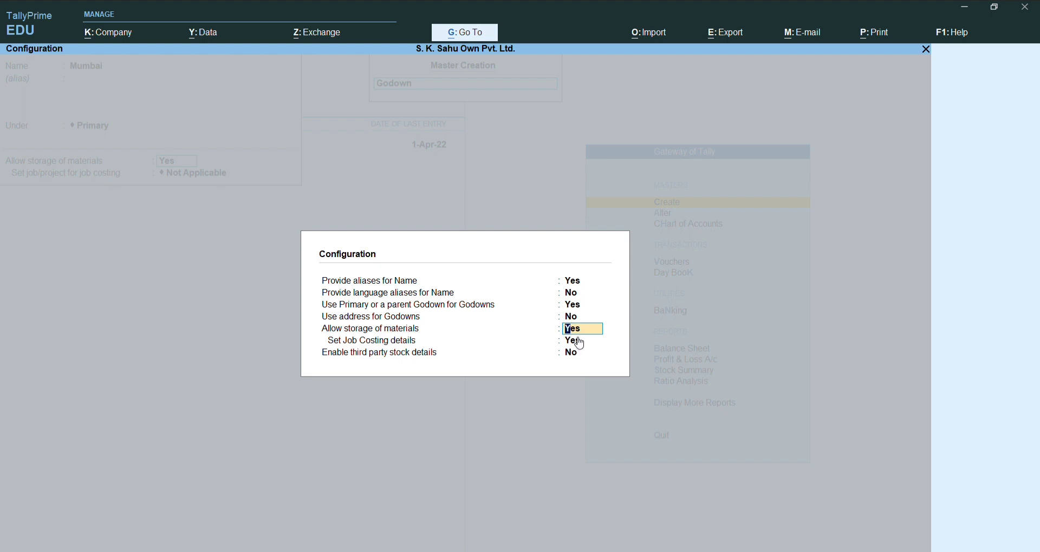
{"action": "left_click", "coordinate": [572, 343]}
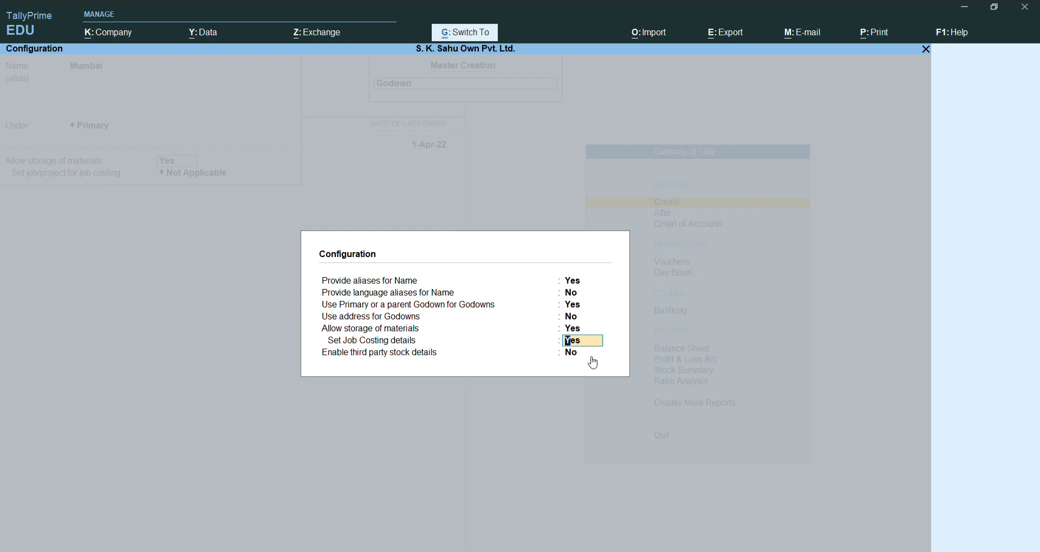
{"action": "key", "text": "ctrl+a"}
Keep material storage allowed, assign Building Project as the Mumbai godown's job for job costing, and save the godown
{"action": "key", "text": "Return"}
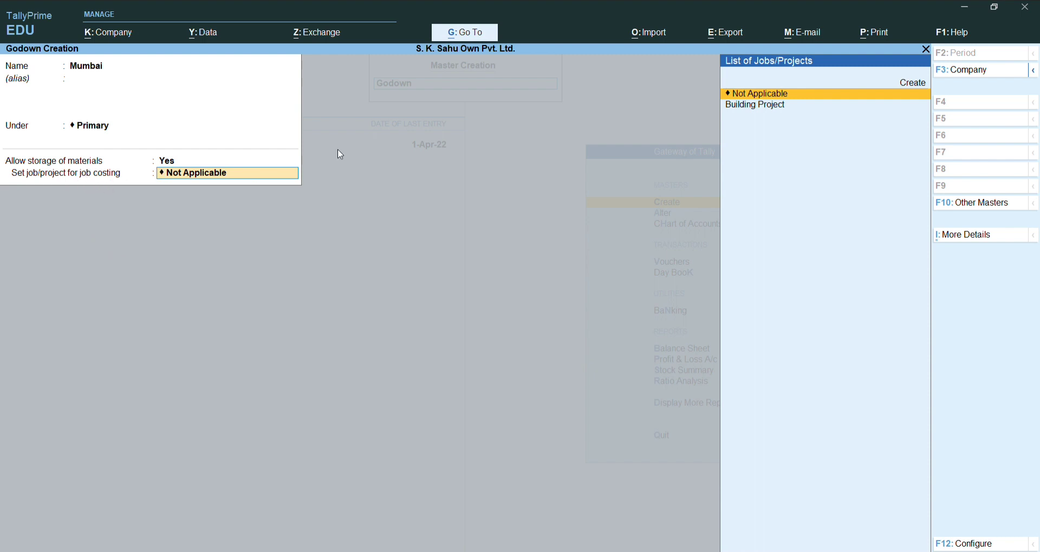
{"action": "left_click", "coordinate": [768, 108]}
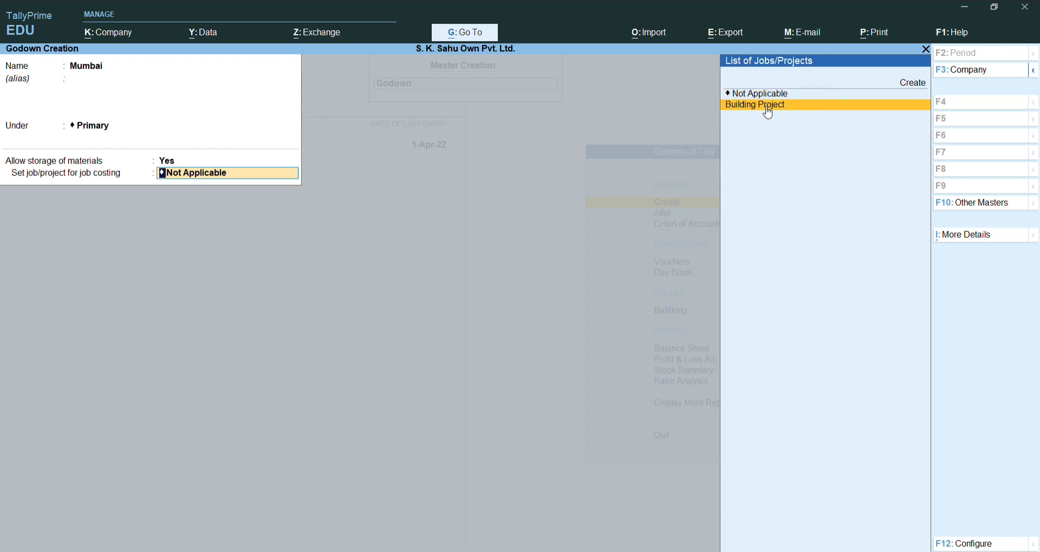
{"action": "left_click", "coordinate": [768, 107]}
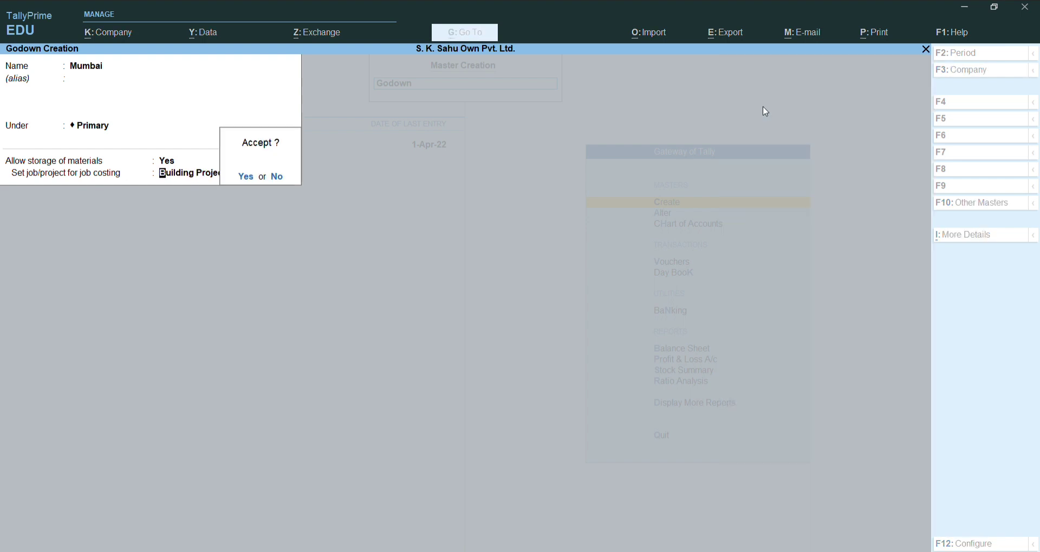
{"action": "key", "text": "Return"}
{"action": "key", "text": "ctrl+q"}
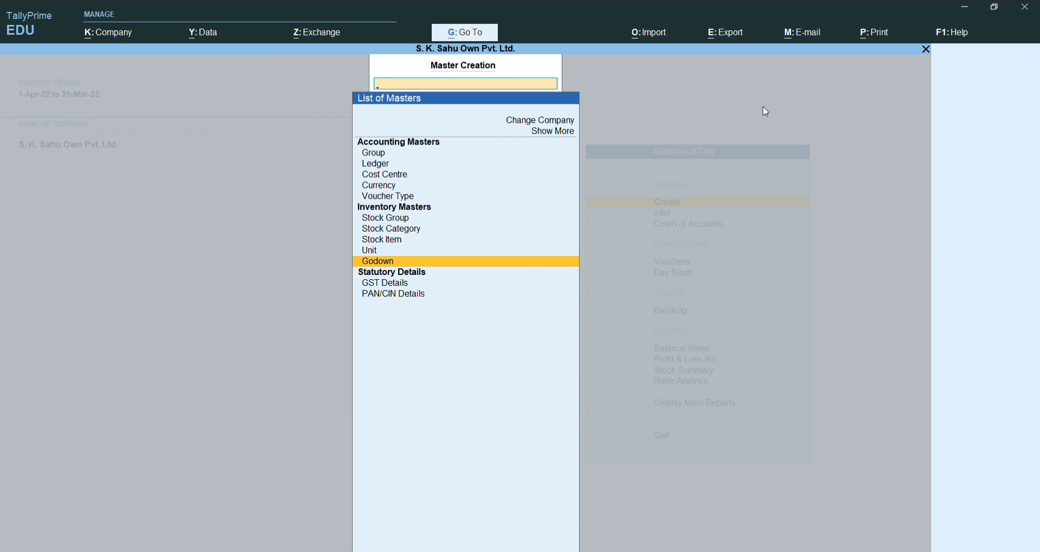
{"action": "key", "text": "Up"}
{"action": "key", "text": "Up"}
{"action": "key", "text": "Up"}
{"action": "key", "text": "Up"}
{"action": "key", "text": "Up"}
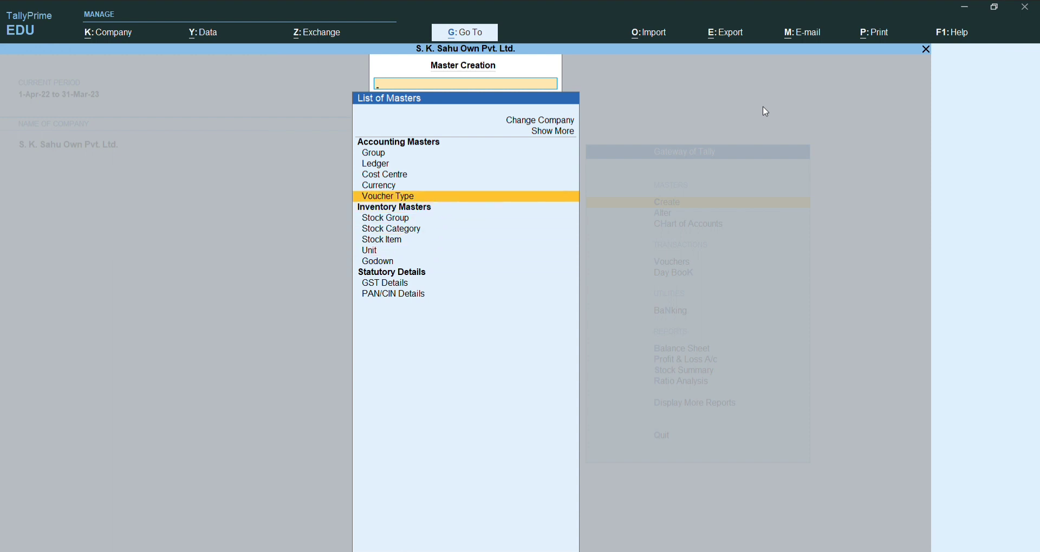
{"action": "key", "text": "Up"}
{"action": "key", "text": "Up"}
{"action": "key", "text": "Up"}
{"action": "key", "text": "Return"}
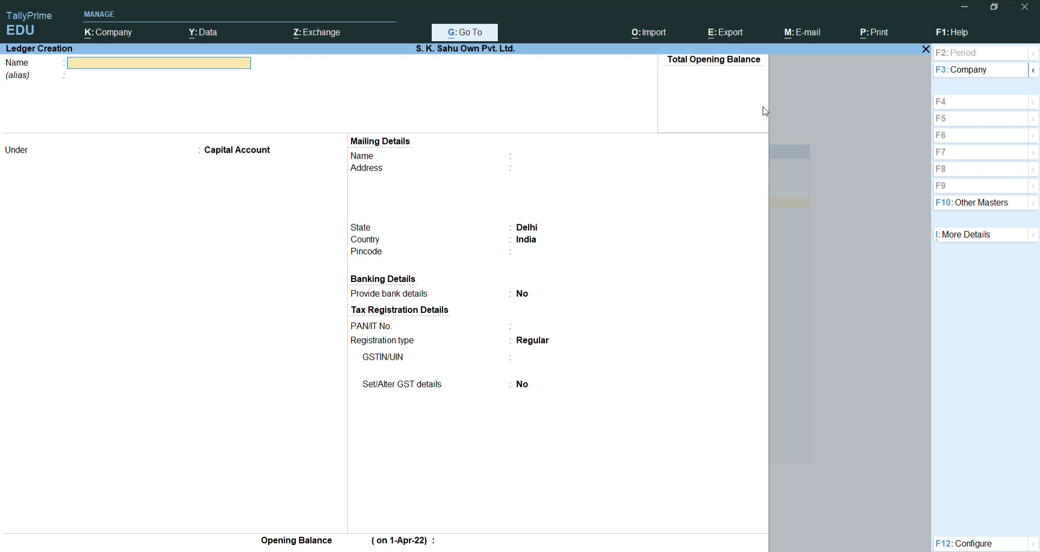
{"action": "key", "text": "Escape"}
{"action": "key", "text": "Escape"}
Start a purchase voucher with supplier invoice number 01 and keep 1-Apr-22 as the supplier invoice date
{"action": "key", "text": "v"}
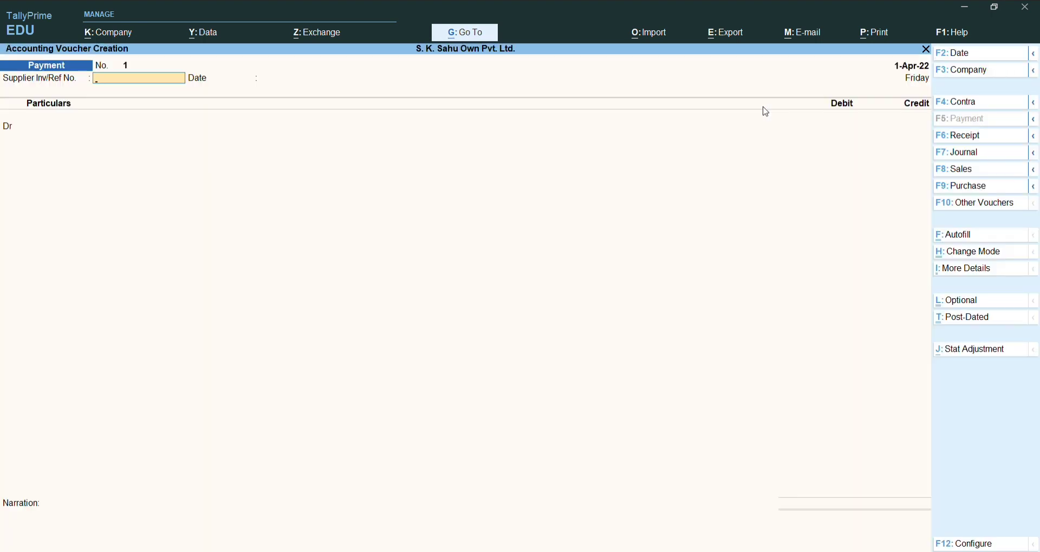
{"action": "key", "text": "F9"}
{"action": "type", "text": "01"}
{"action": "key", "text": "Return"}
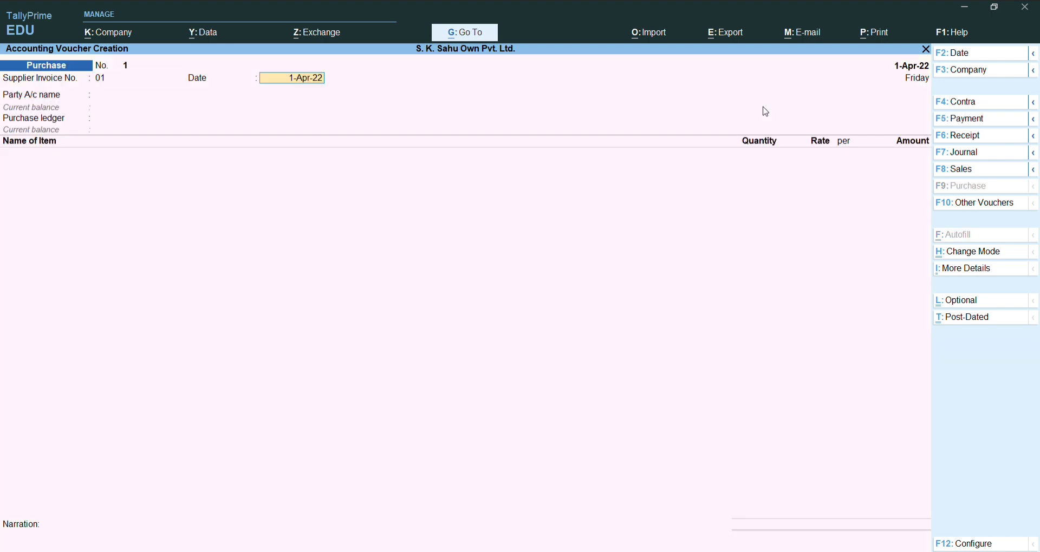
{"action": "key", "text": "Return"}
Create a party ledger with the supplier's full name, grouped under Sundry Creditors
{"action": "key", "text": "alt+c"}
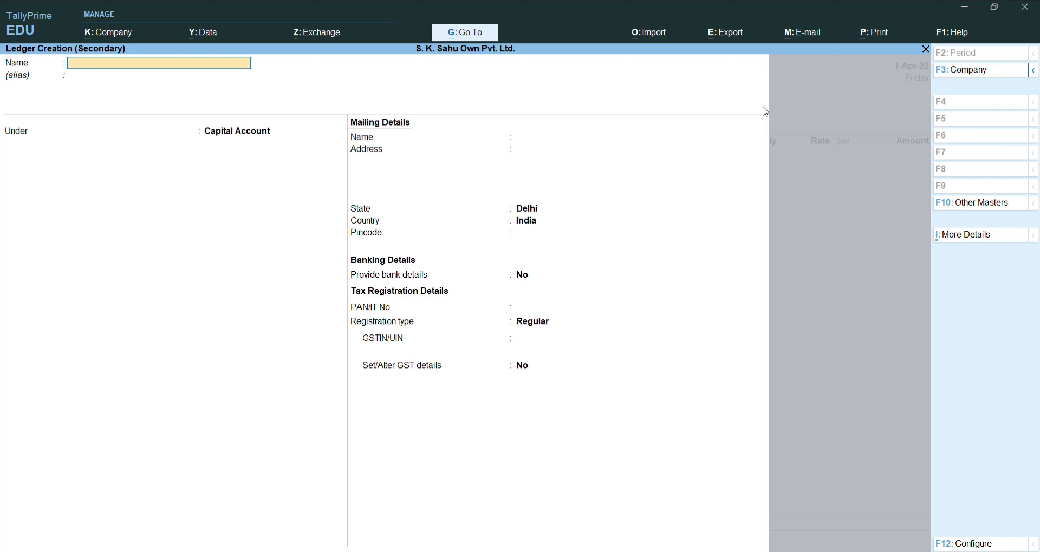
{"action": "type", "text": "Vishal Mishra"}
{"action": "key", "text": "Return"}
{"action": "key", "text": "Return"}
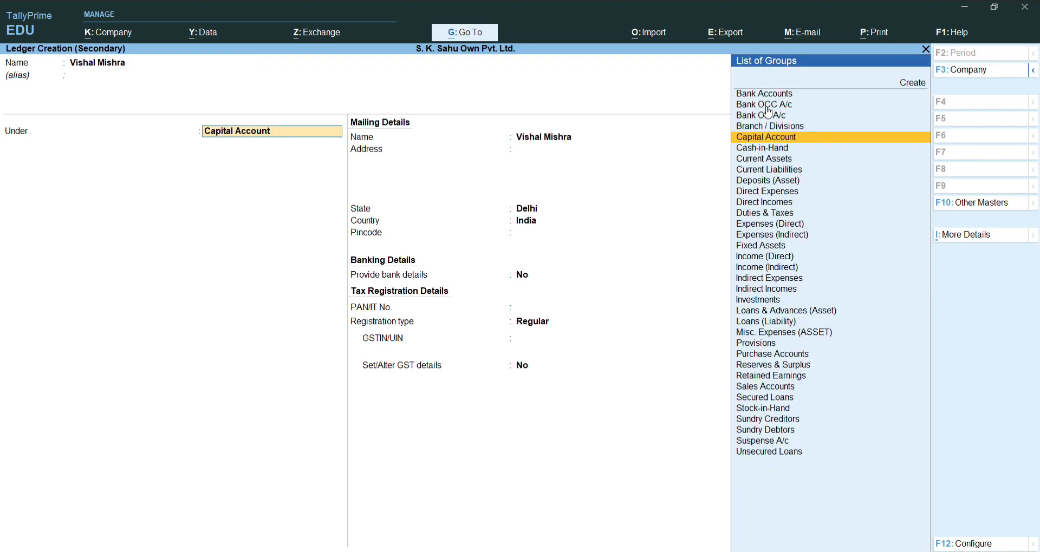
{"action": "type", "text": "Cred"}
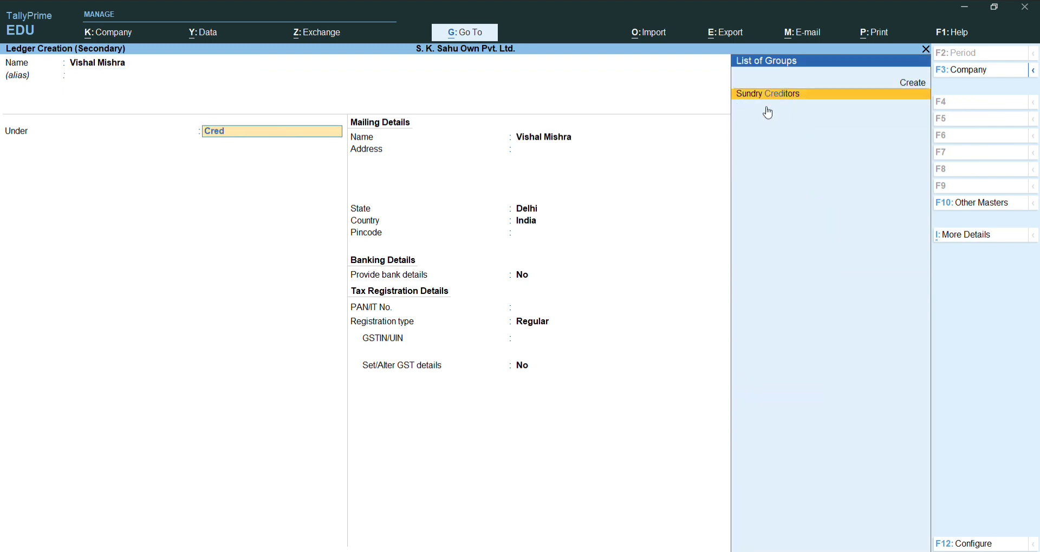
{"action": "key", "text": "Return"}
Save the supplier ledger with its default details, and accept the voucher's receipt and party details without changes
{"action": "key", "text": "Return"}
{"action": "key", "text": "Return"}
{"action": "key", "text": "Return"}
{"action": "key", "text": "Return"}
{"action": "key", "text": "Return"}
{"action": "key", "text": "Return"}
{"action": "key", "text": "Return"}
{"action": "key", "text": "Return"}
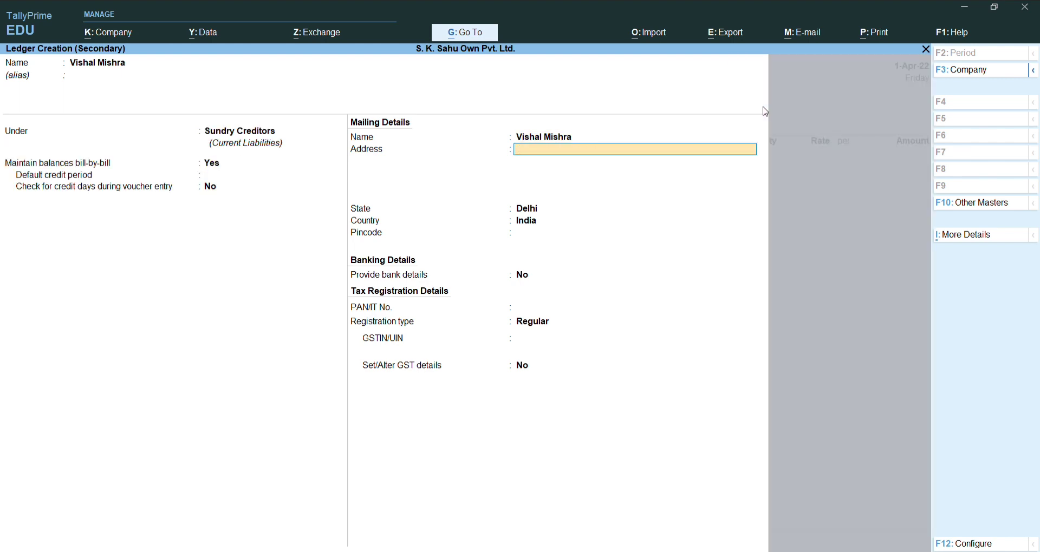
{"action": "key", "text": "ctrl+a"}
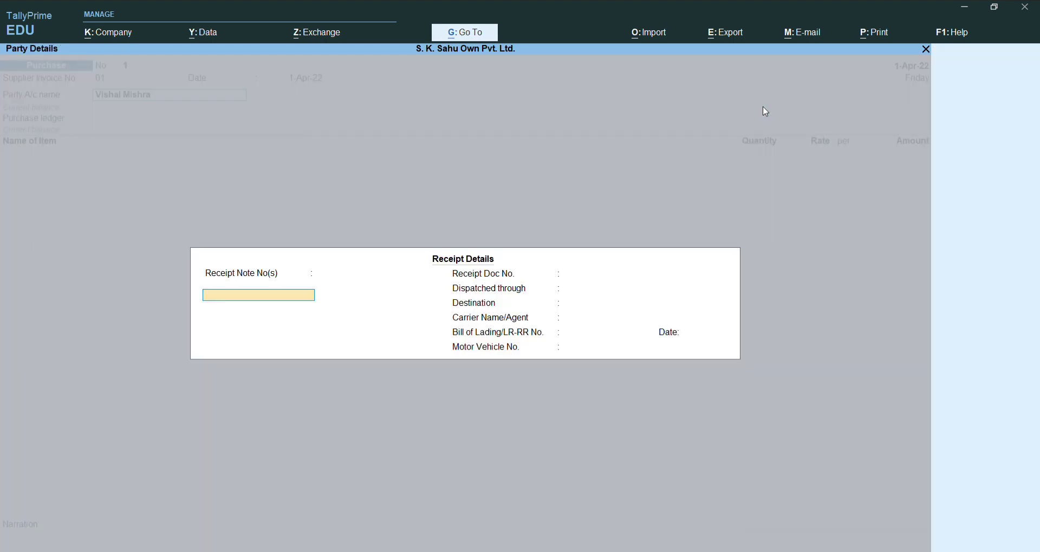
{"action": "key", "text": "ctrl+a"}
{"action": "key", "text": "ctrl+a"}
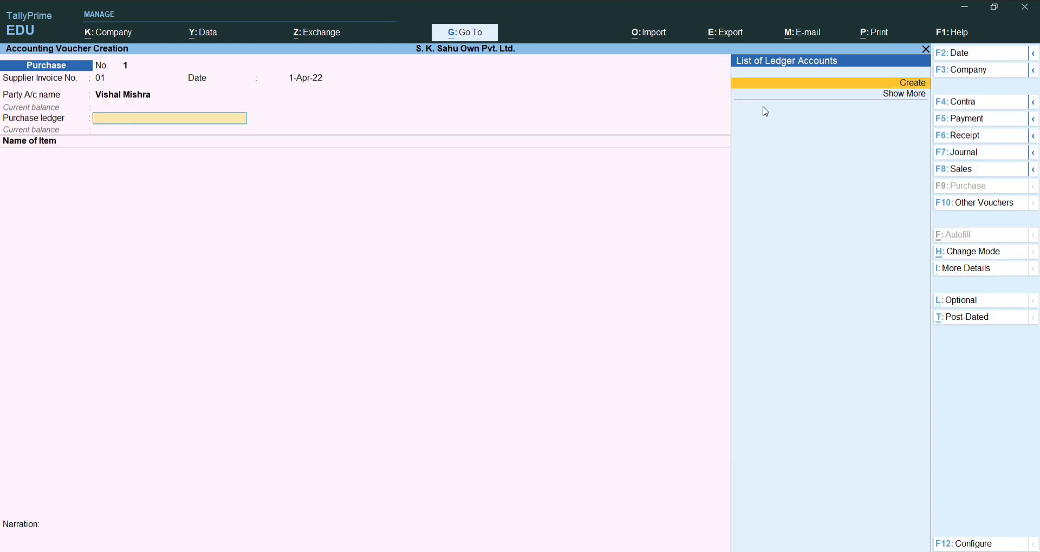
Create a purchase ledger named Purchase under Purchase Accounts for the voucher, leaving the GST classification blank
{"action": "key", "text": "Return"}
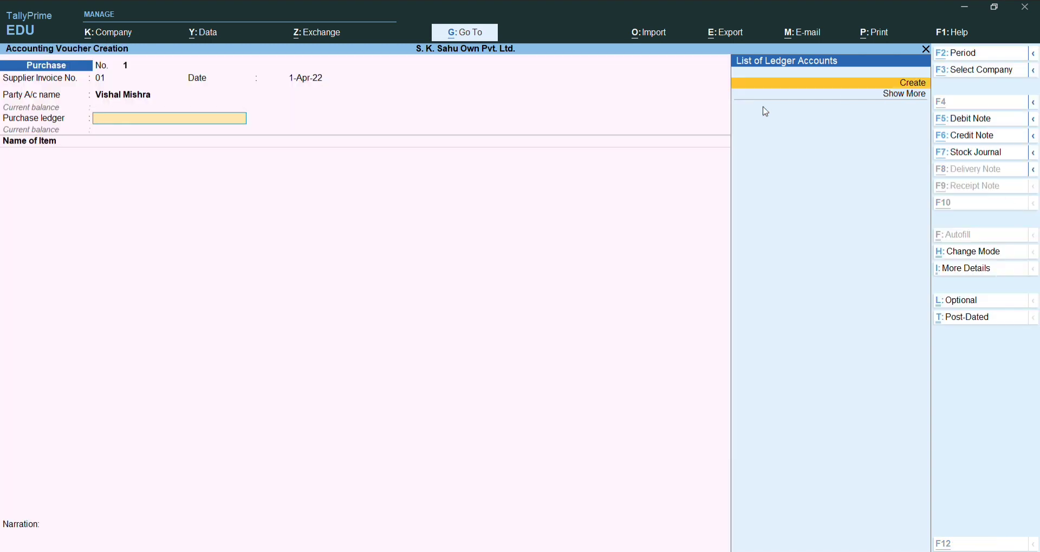
{"action": "type", "text": "Pu"}
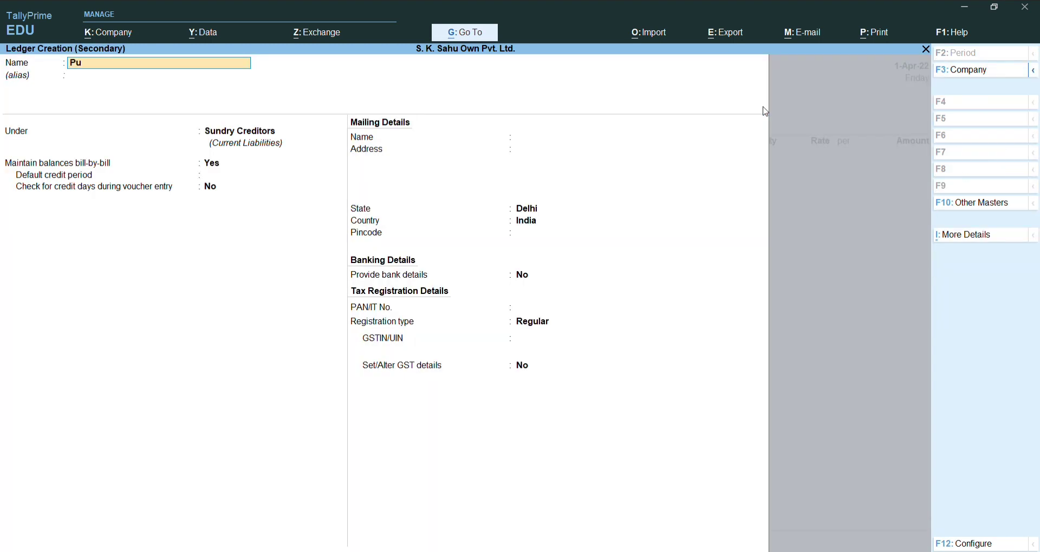
{"action": "type", "text": "rchase"}
{"action": "key", "text": "Return"}
{"action": "key", "text": "Return"}
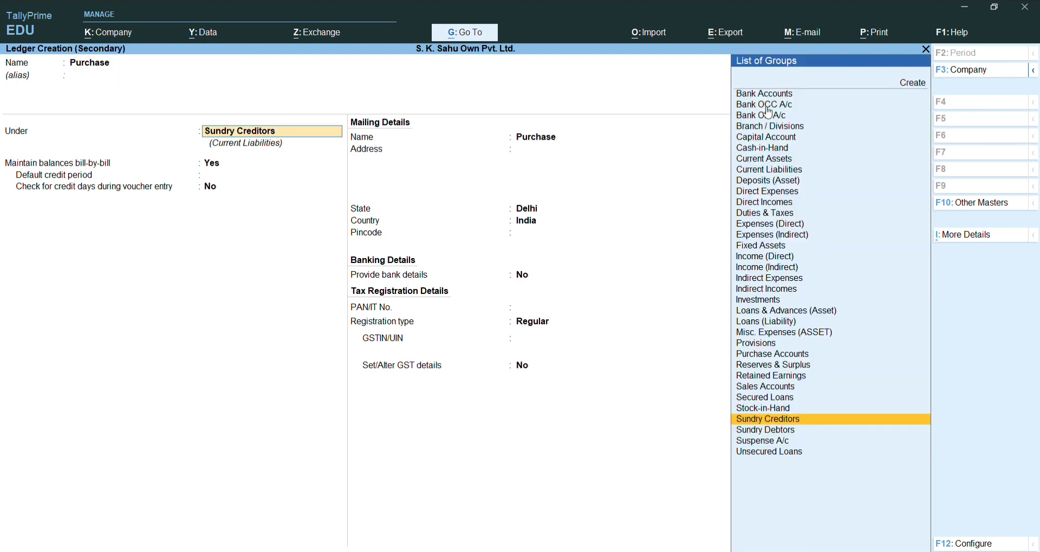
{"action": "type", "text": "Pur"}
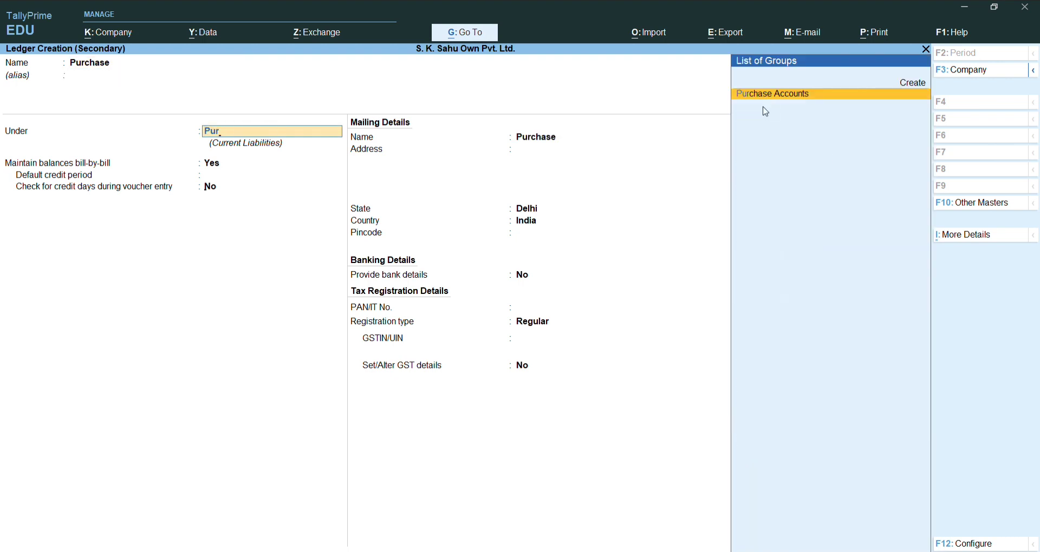
{"action": "key", "text": "Return"}
{"action": "key", "text": "Return"}
{"action": "key", "text": "Return"}
{"action": "key", "text": "y"}
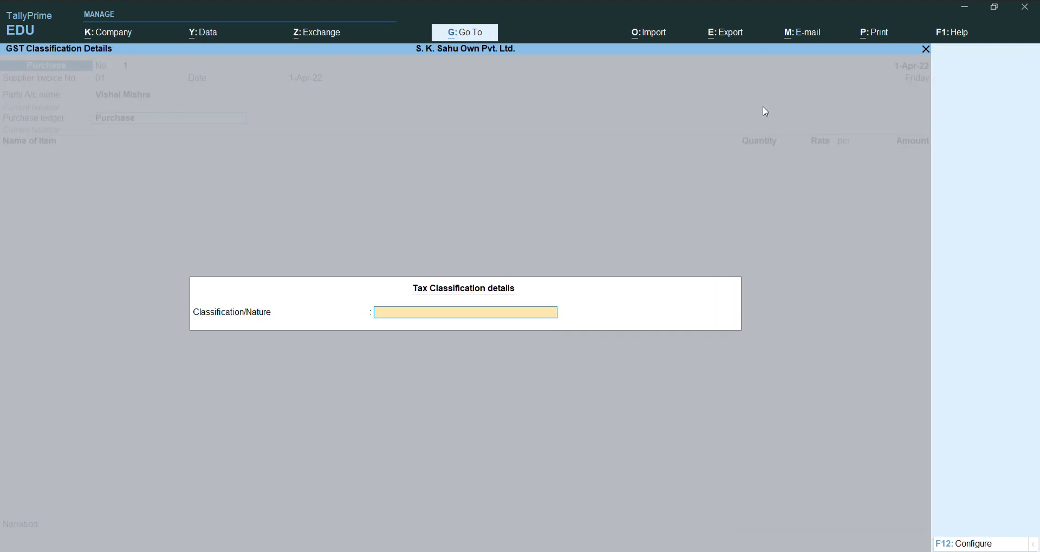
{"action": "key", "text": "Return"}
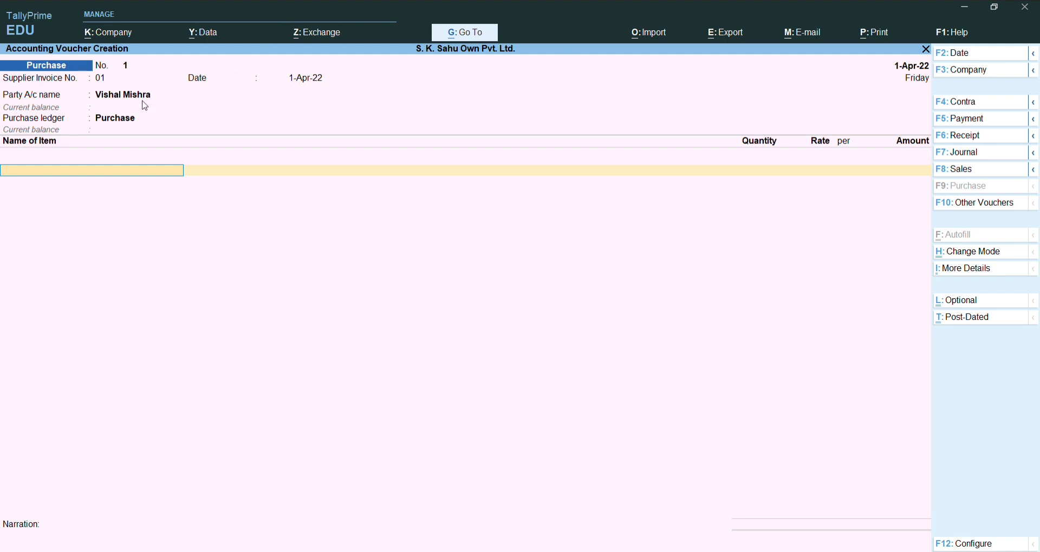
Start a new stock item named Iron Steel under Primary, keeping its category as Not Applicable
{"action": "key", "text": "alt+c"}
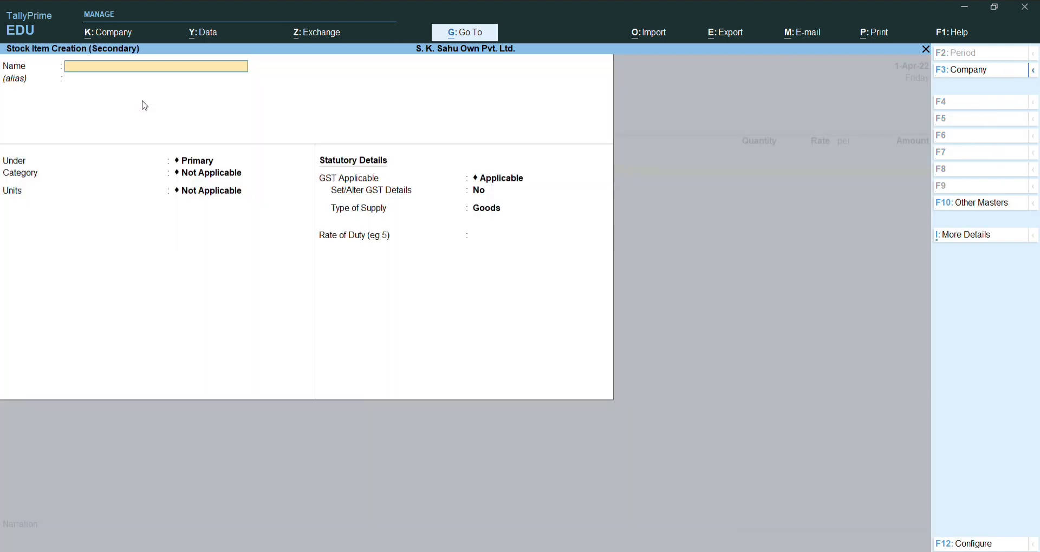
{"action": "type", "text": "Iron Steel"}
{"action": "key", "text": "Return"}
{"action": "key", "text": "Return"}
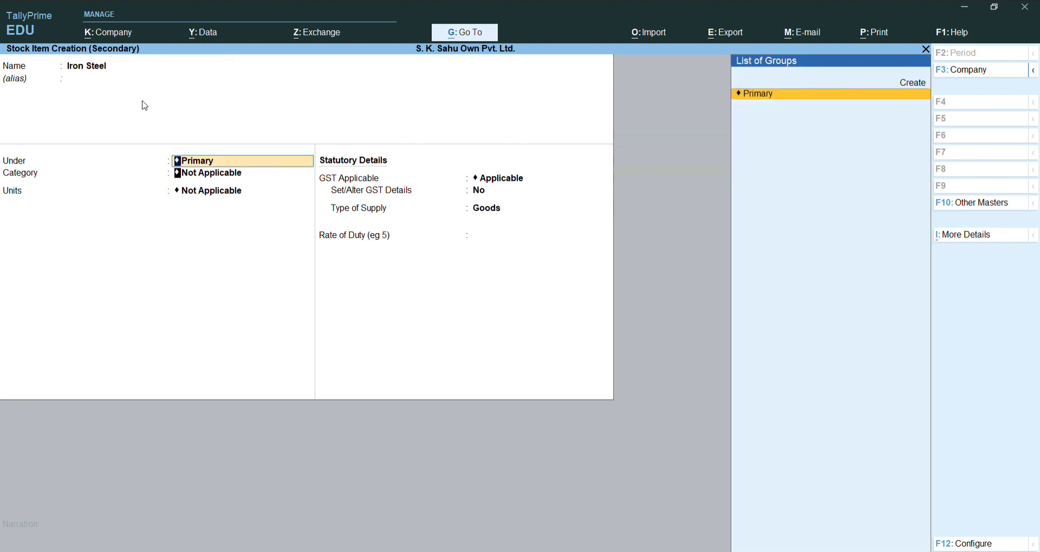
{"action": "key", "text": "Return"}
{"action": "key", "text": "Return"}
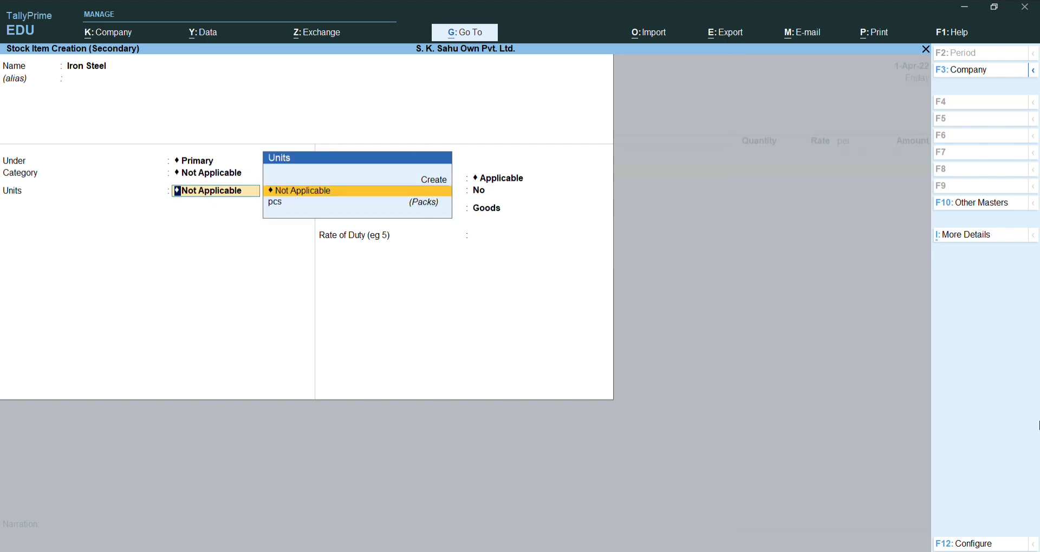
Create the unit kg. with formal name Kilograms, unit quantity code KGS-KILOGRAMS and 0 decimal places for the Iron Steel item
{"action": "key", "text": "alt+c"}
{"action": "type", "text": "kg."}
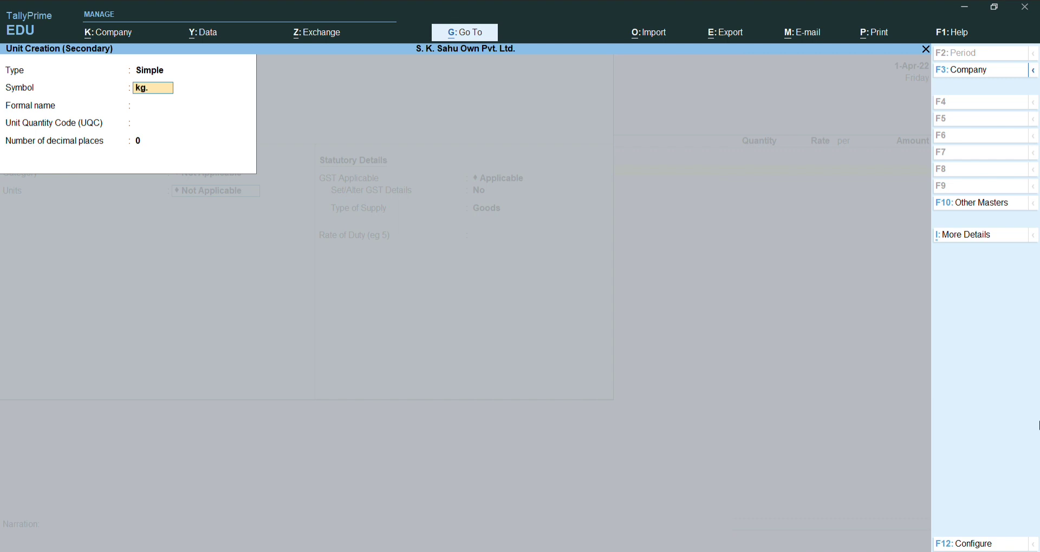
{"action": "key", "text": "Return"}
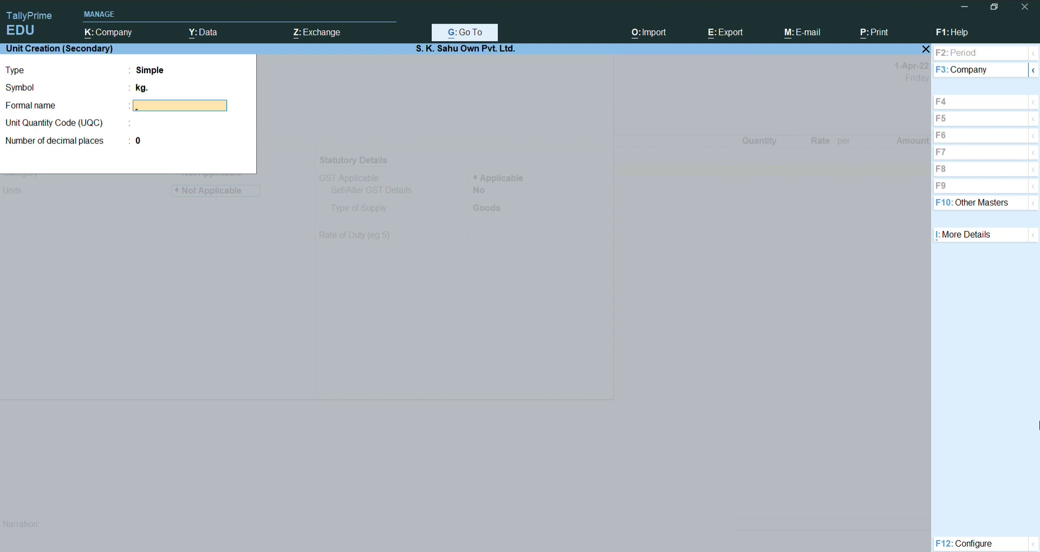
{"action": "type", "text": "Kilograms"}
{"action": "key", "text": "Return"}
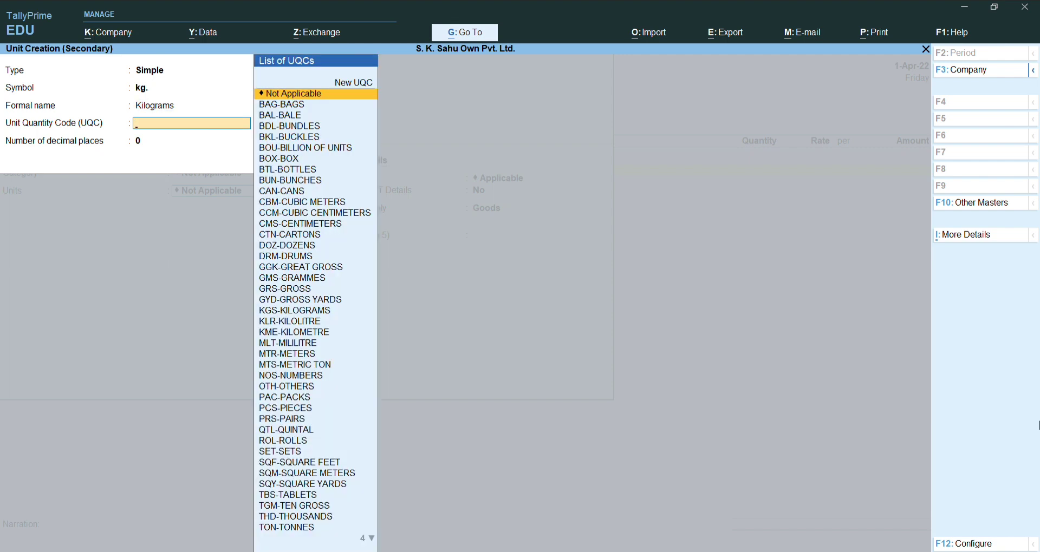
{"action": "type", "text": "kil"}
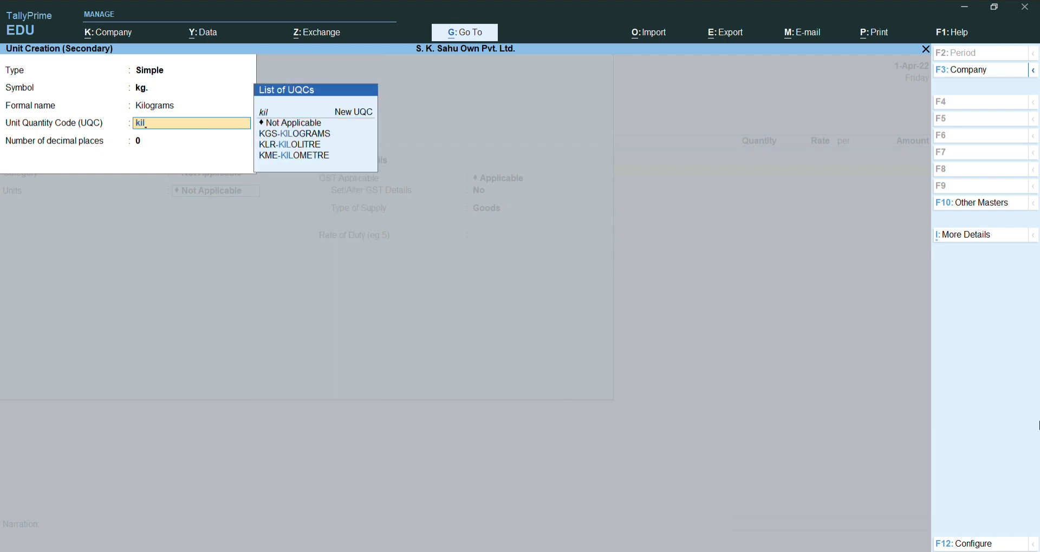
{"action": "key", "text": "Down"}
{"action": "key", "text": "Down"}
{"action": "key", "text": "Up"}
{"action": "key", "text": "Return"}
{"action": "key", "text": "Return"}
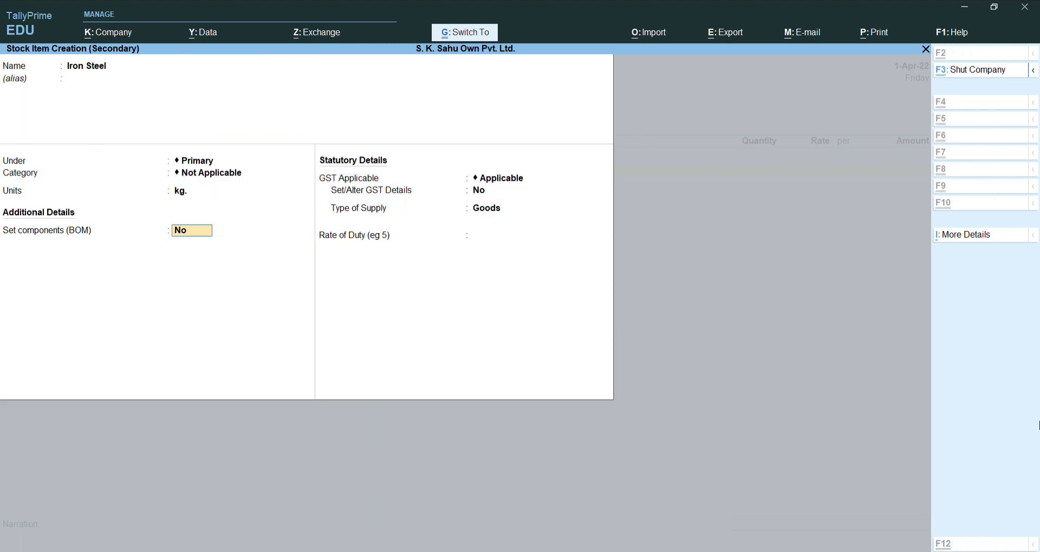
Leave the Iron Steel item without BOM components, set GST to Not Applicable, and save it
{"action": "key", "text": "Return"}
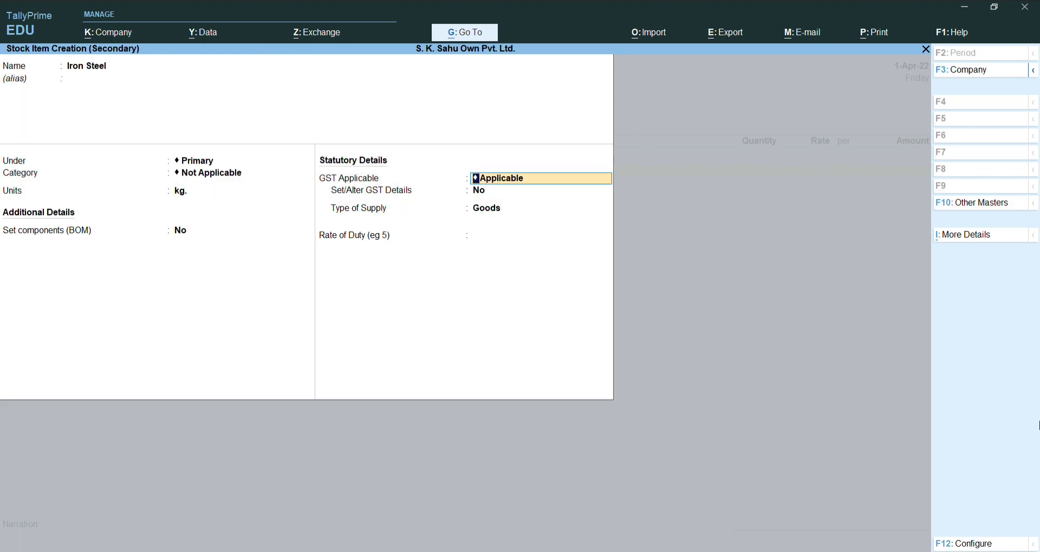
{"action": "key", "text": "Down"}
{"action": "key", "text": "Return"}
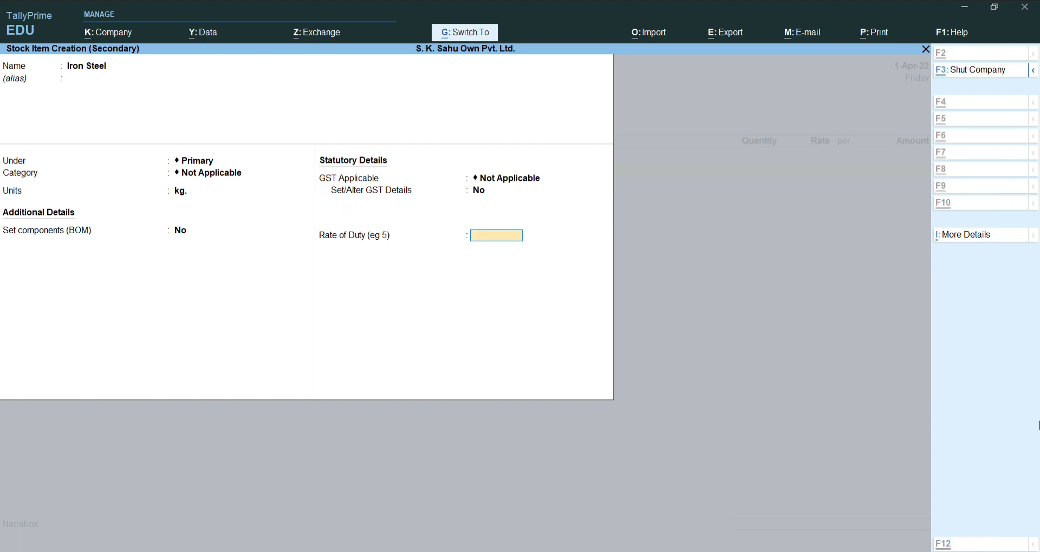
{"action": "key", "text": "Return"}
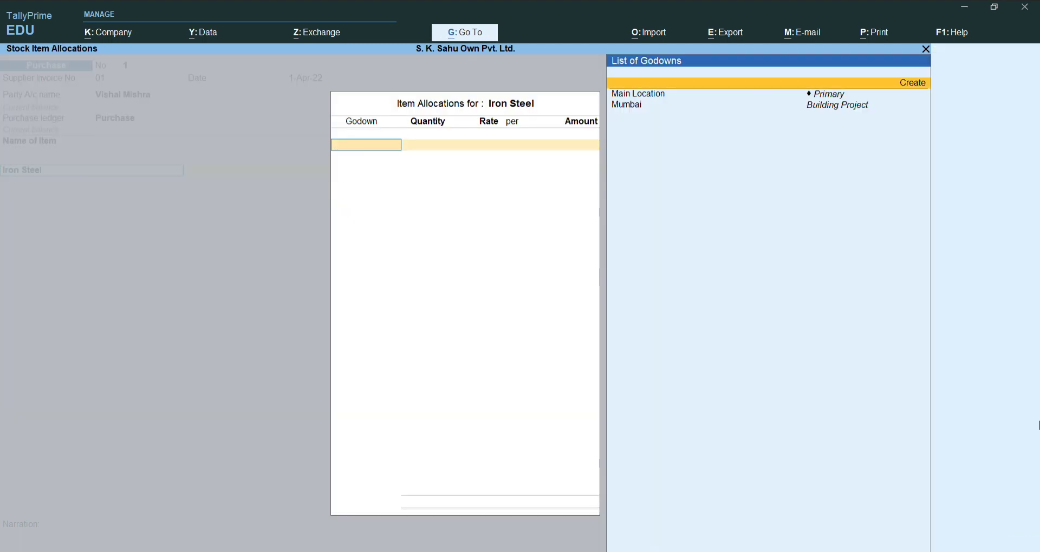
Allocate 500 kg. of Iron Steel to the Mumbai godown at a rate of 3,000 per kg
{"action": "key", "text": "Down"}
{"action": "key", "text": "Down"}
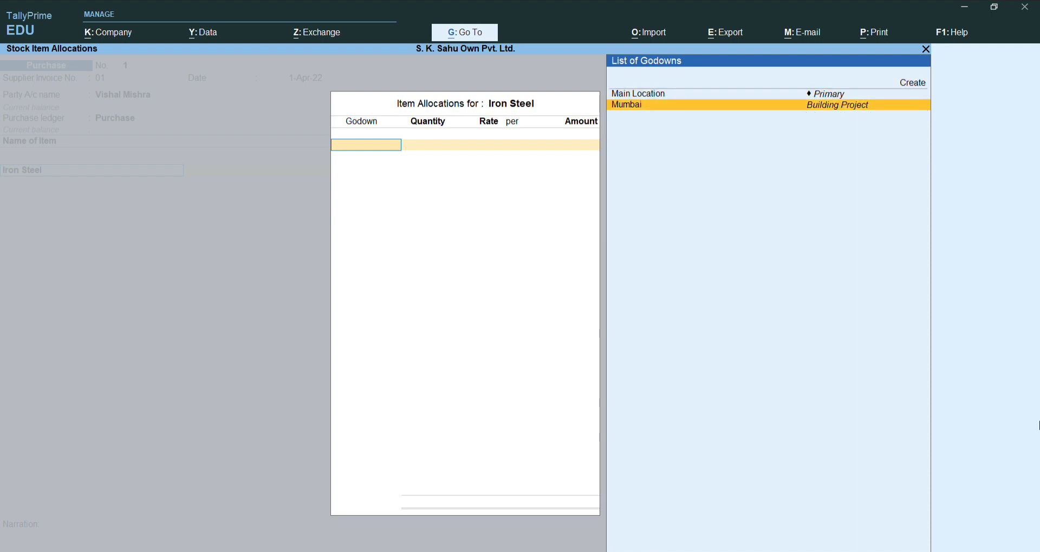
{"action": "key", "text": "Return"}
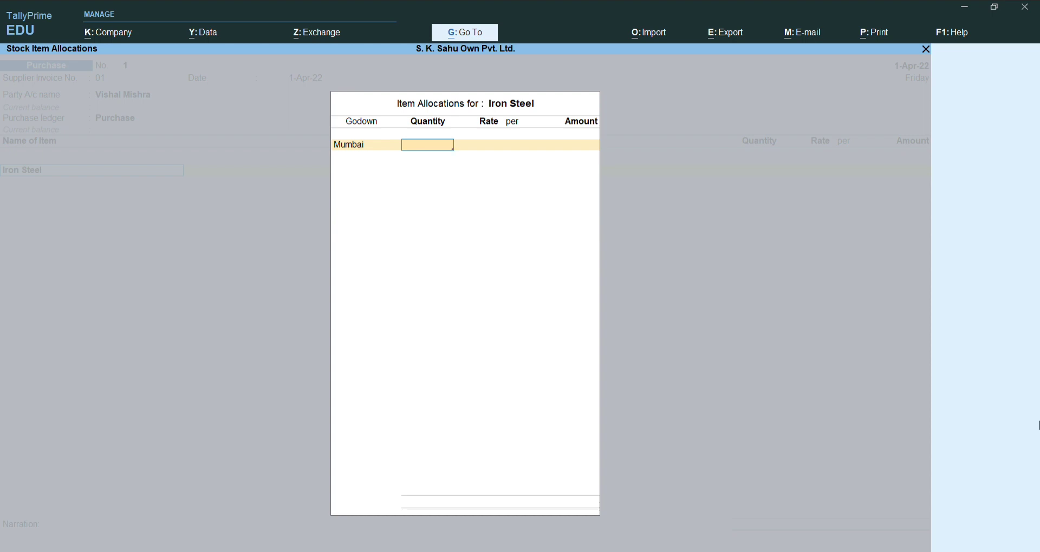
{"action": "type", "text": "500"}
{"action": "key", "text": "Return"}
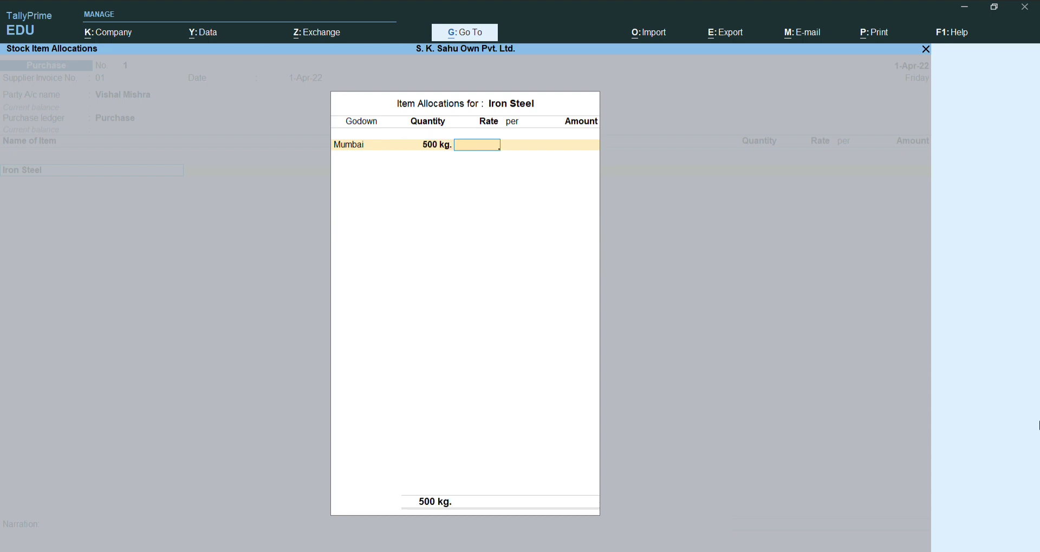
{"action": "type", "text": "3000"}
{"action": "key", "text": "Return"}
{"action": "key", "text": "Return"}
{"action": "key", "text": "Return"}
{"action": "key", "text": "Return"}
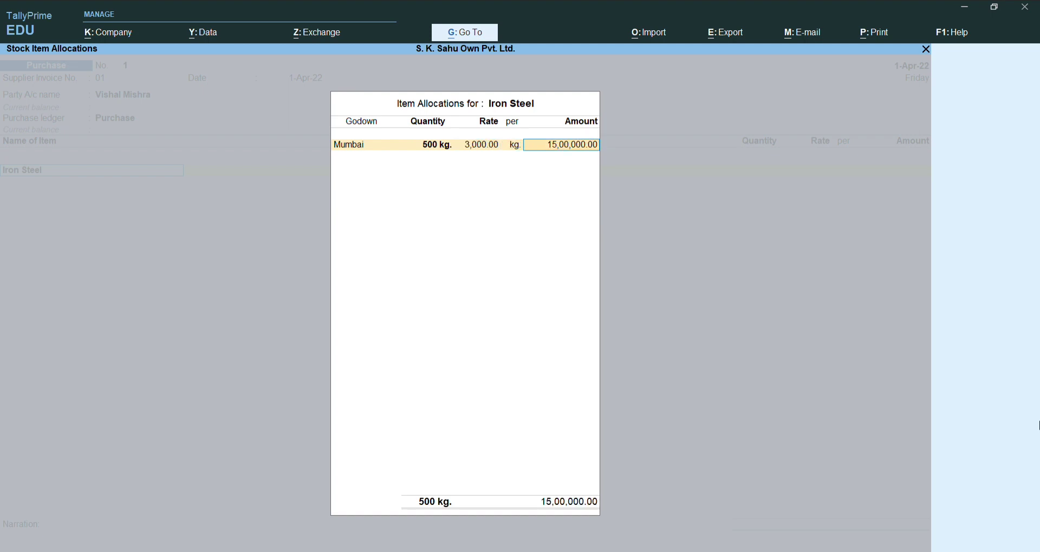
{"action": "key", "text": "Return"}
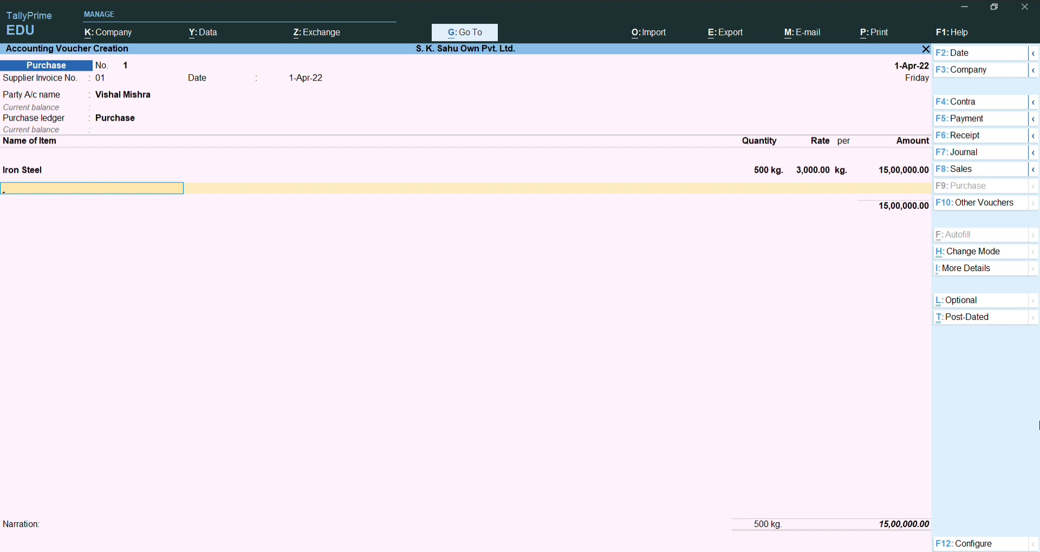
Start a second stock item named Cements under Primary, keeping its category as Not Applicable
{"action": "key", "text": "alt+c"}
{"action": "type", "text": "Cem"}
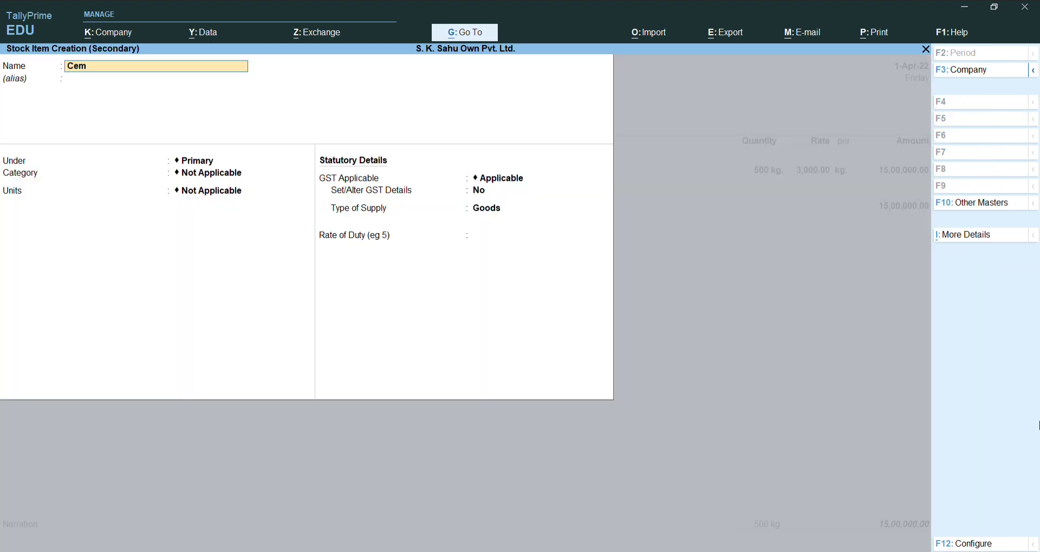
{"action": "type", "text": "ents"}
{"action": "key", "text": "Return"}
{"action": "key", "text": "Return"}
{"action": "key", "text": "Return"}
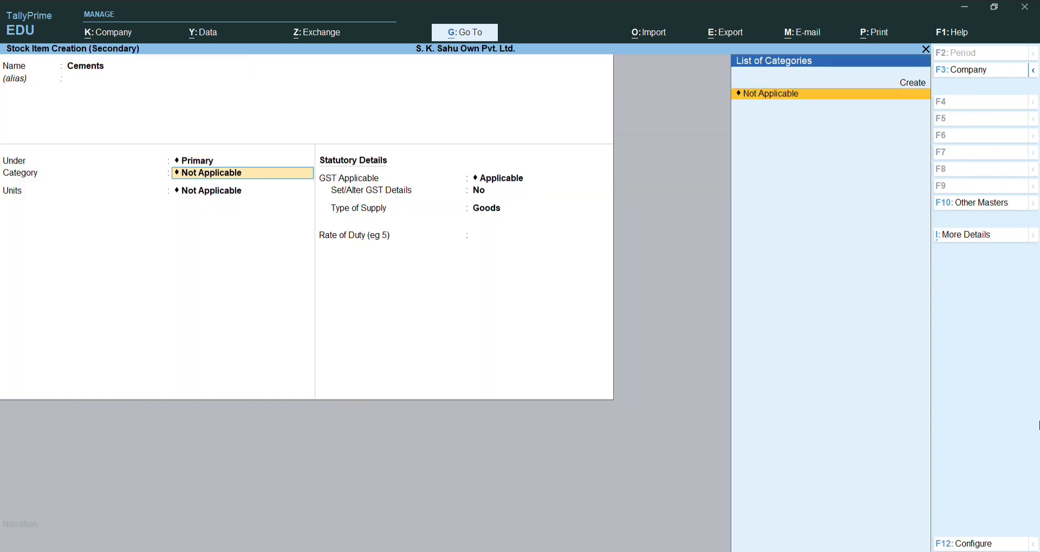
{"action": "key", "text": "Return"}
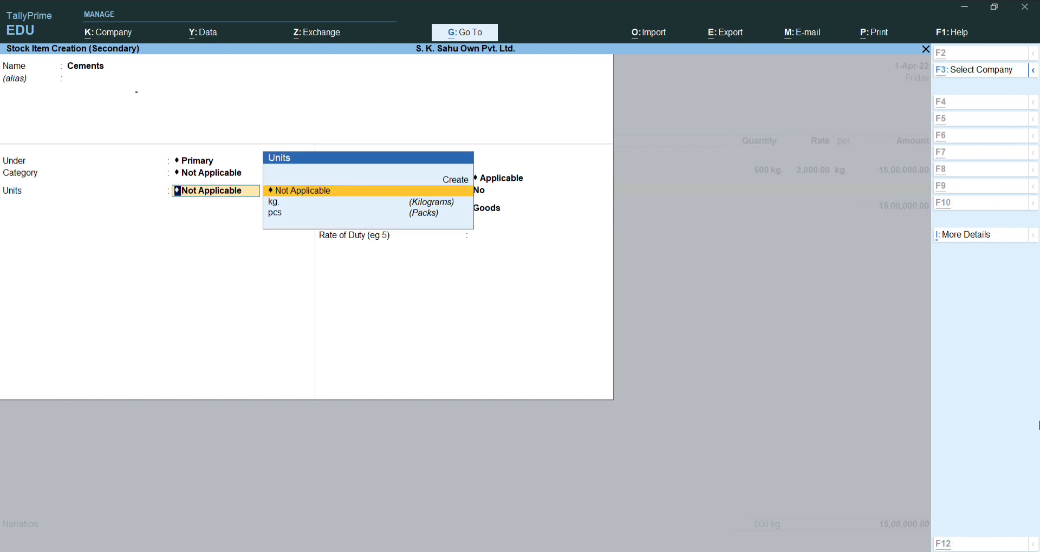
Create the unit bag with formal name Bags, unit quantity code BAG-BAGS and 0 decimal places for the Cements item
{"action": "key", "text": "alt+c"}
{"action": "type", "text": "bag"}
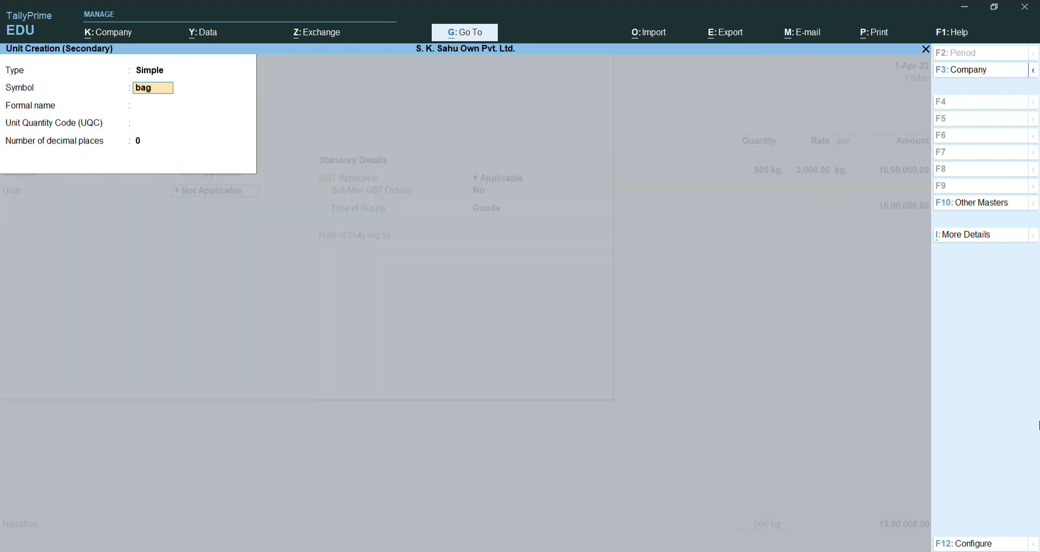
{"action": "key", "text": "Return"}
{"action": "type", "text": "Bags"}
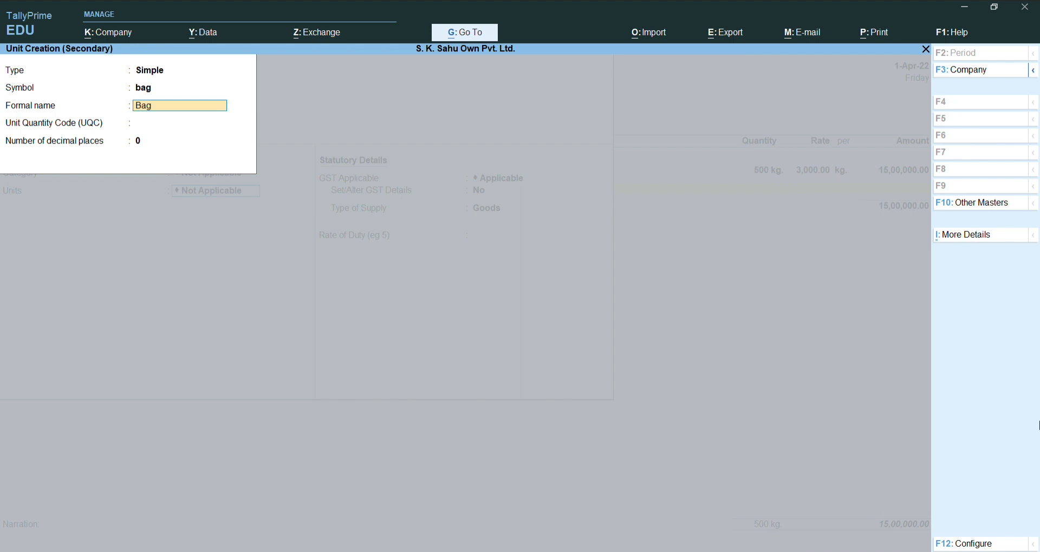
{"action": "key", "text": "Return"}
{"action": "key", "text": "Return"}
{"action": "key", "text": "BackSpace"}
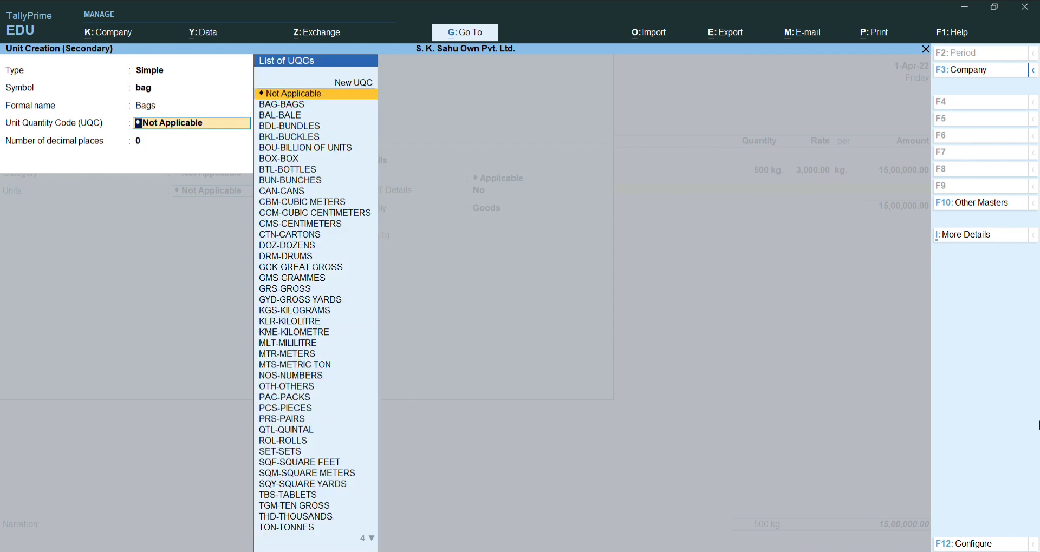
{"action": "type", "text": "bags"}
{"action": "key", "text": "Return"}
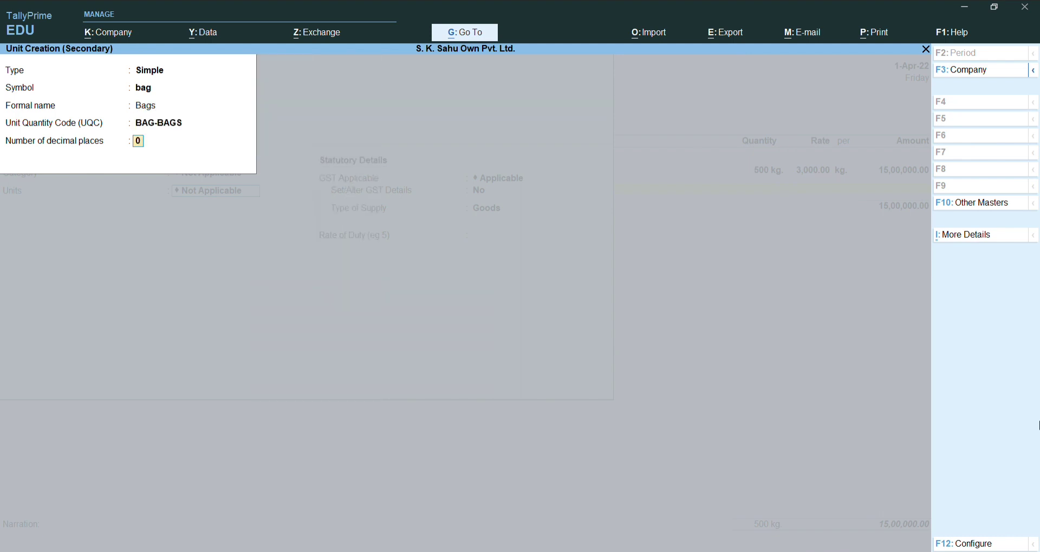
{"action": "key", "text": "Return"}
Leave the Cements item without BOM components, set GST to Not Applicable, and save it
{"action": "key", "text": "Return"}
{"action": "key", "text": "BackSpace"}
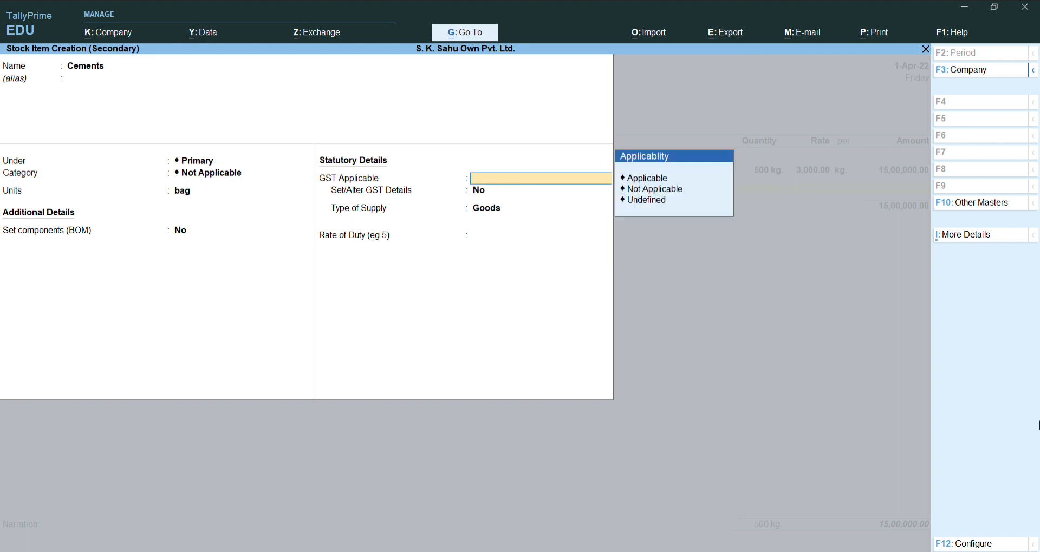
{"action": "key", "text": "Down"}
{"action": "key", "text": "Return"}
{"action": "key", "text": "Return"}
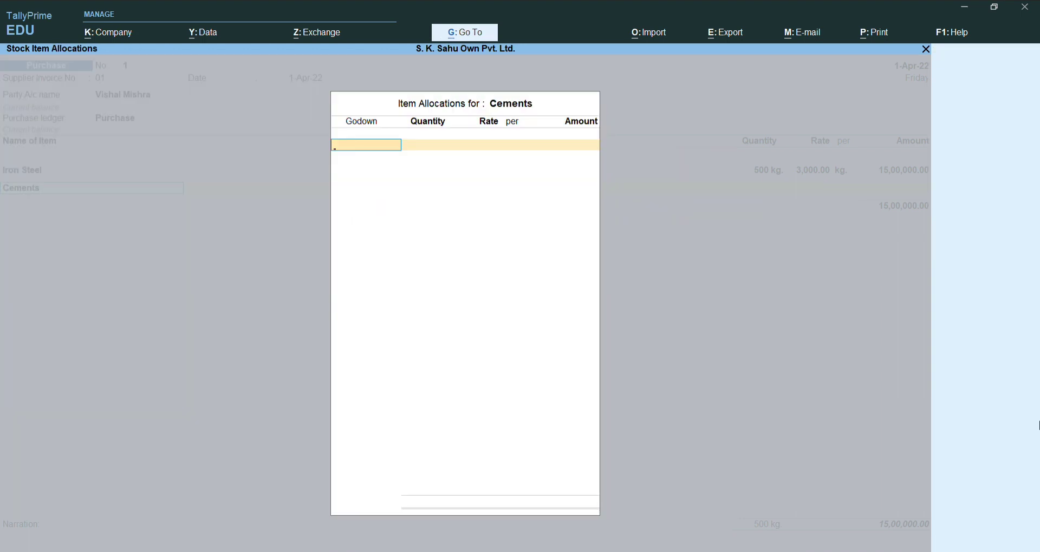
Allocate 700 bags of Cements to the Mumbai godown at a rate of 1,500 per bag
{"action": "key", "text": "Down"}
{"action": "key", "text": "Return"}
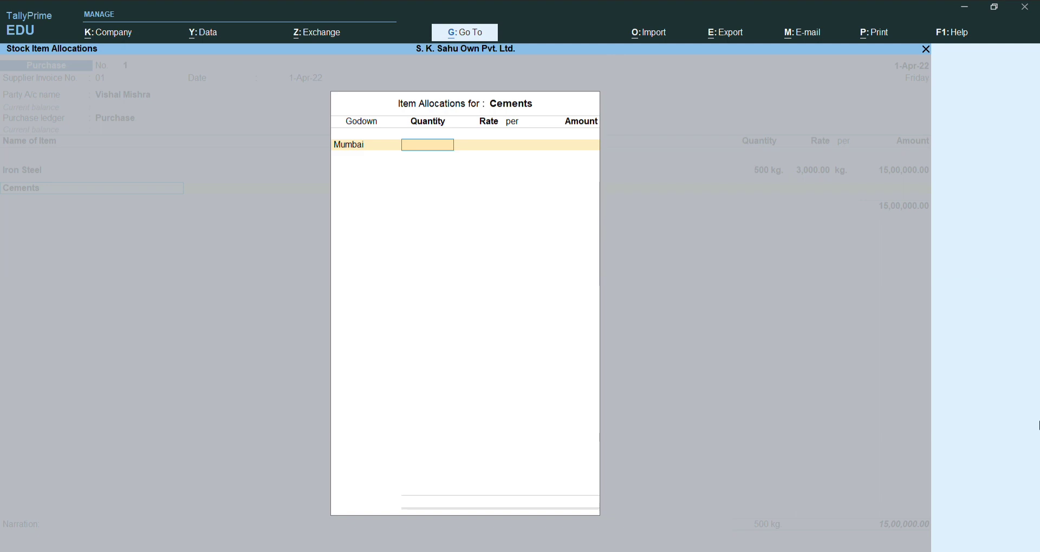
{"action": "type", "text": "700"}
{"action": "key", "text": "Return"}
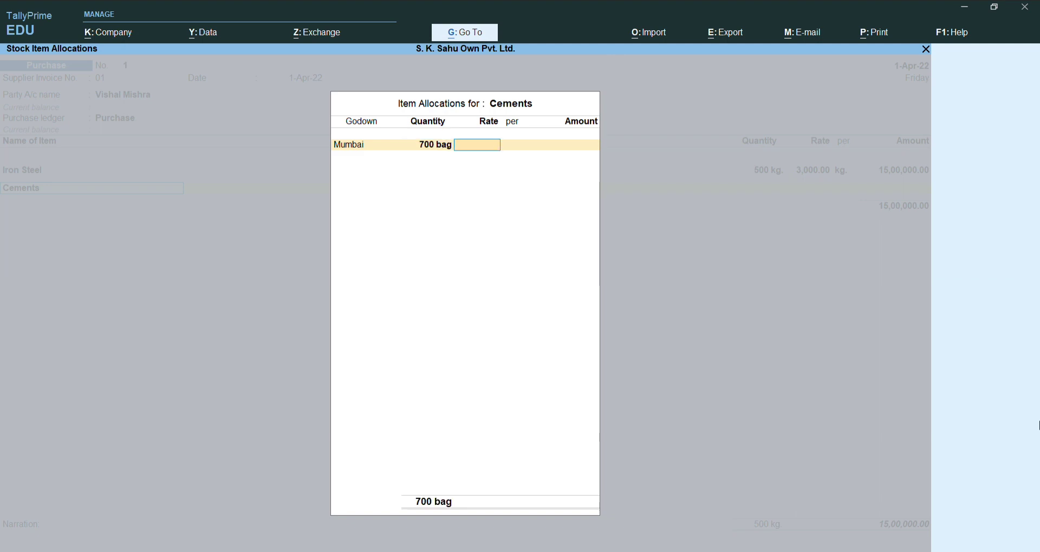
{"action": "type", "text": "1500"}
{"action": "key", "text": "Return"}
{"action": "key", "text": "Return"}
{"action": "key", "text": "Return"}
{"action": "key", "text": "Return"}
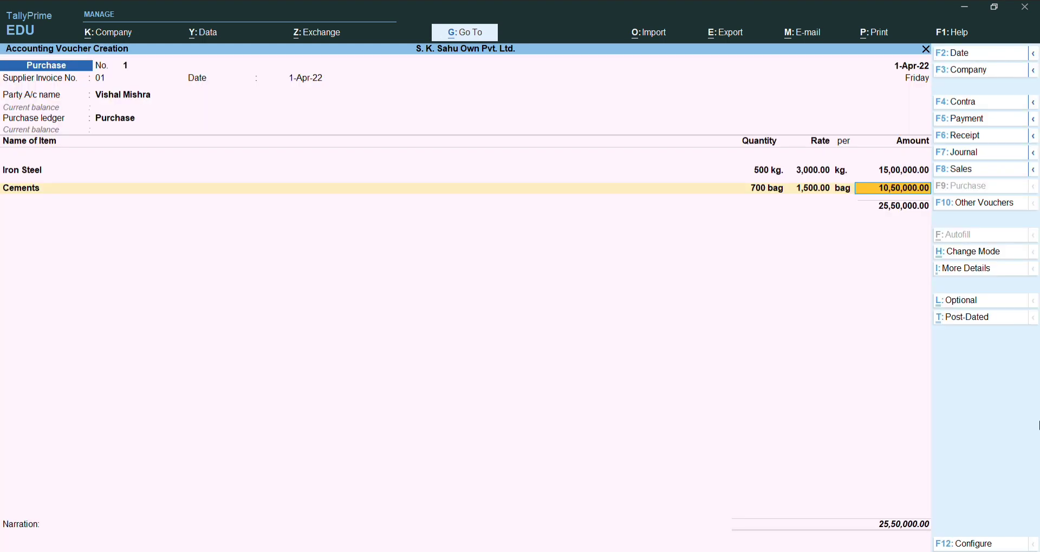
{"action": "key", "text": "Return"}
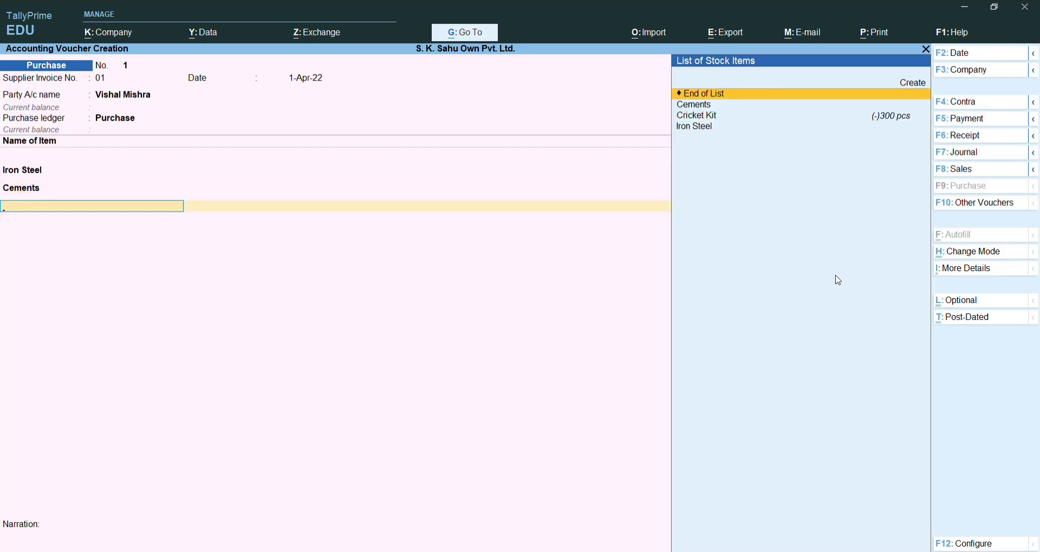
Start a third stock item named Bircks under Primary, keeping its category as Not Applicable
{"action": "key", "text": "alt+c"}
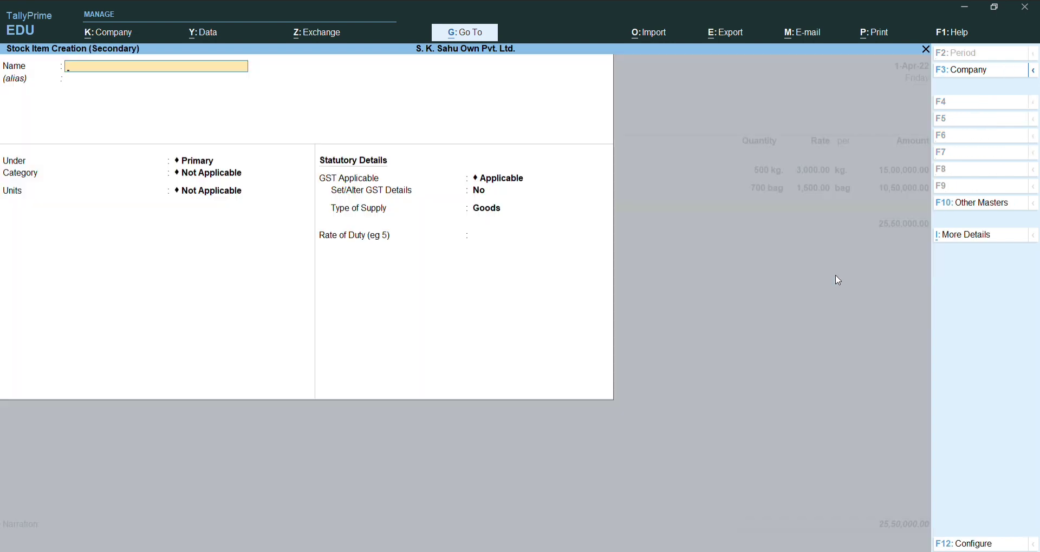
{"action": "type", "text": "Birck"}
{"action": "key", "text": "Return"}
{"action": "key", "text": "Return"}
{"action": "key", "text": "Return"}
{"action": "key", "text": "Return"}
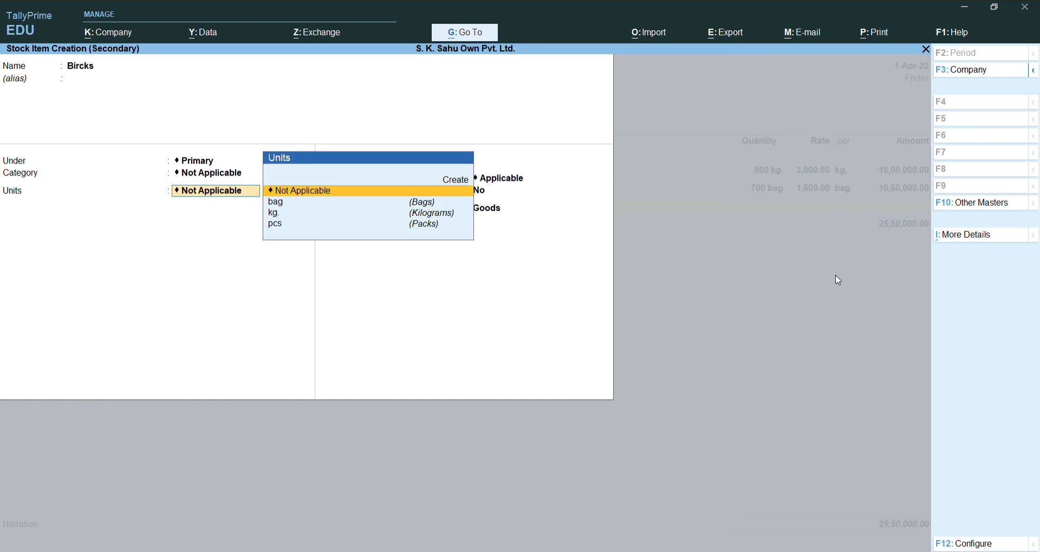
Create the unit unt with formal name Units, code UNT-UNITS and 0 decimal places, and save the Bircks item without BOM components
{"action": "key", "text": "alt"}
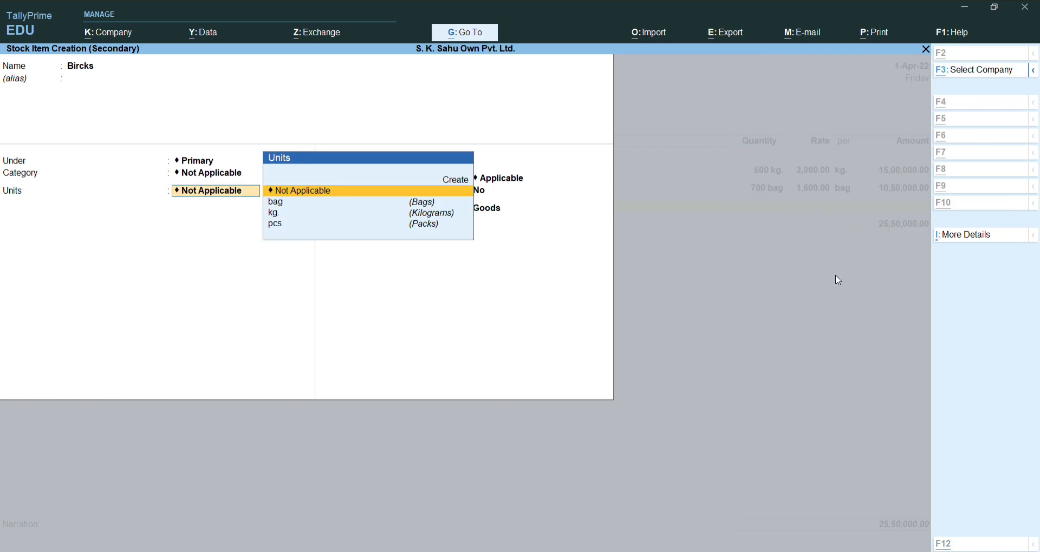
{"action": "key", "text": "alt+c"}
{"action": "type", "text": "unt"}
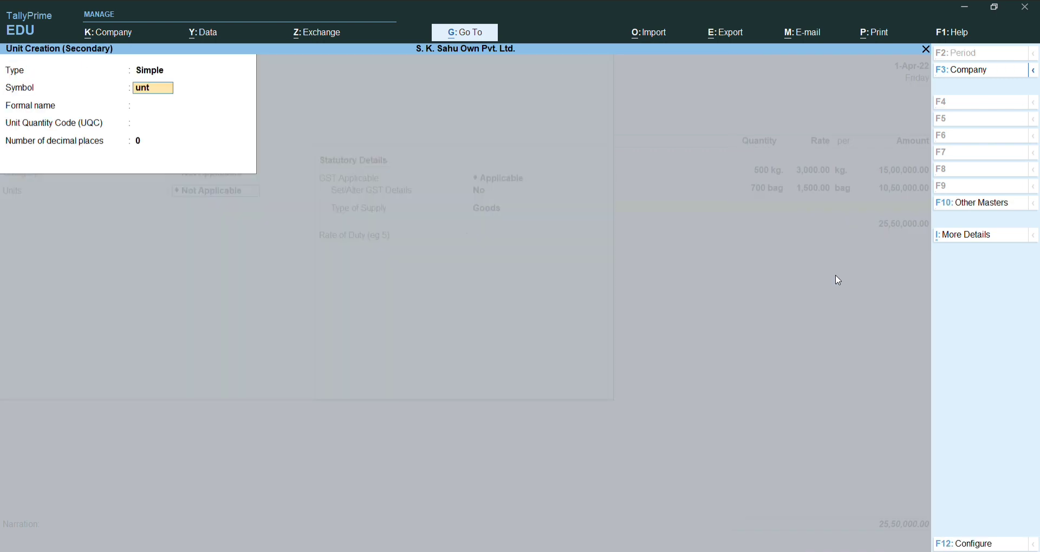
{"action": "key", "text": "Return"}
{"action": "type", "text": "Units"}
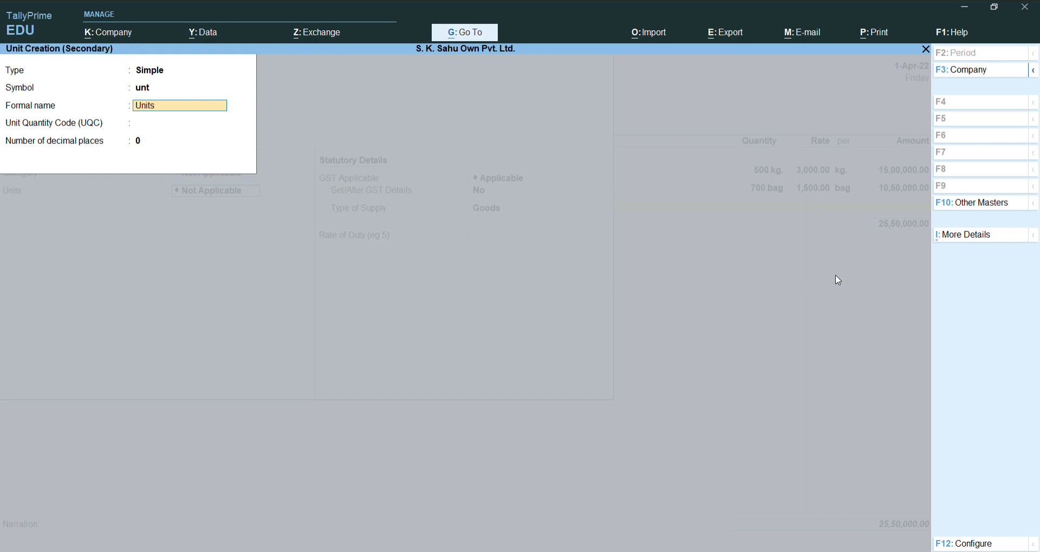
{"action": "key", "text": "Return"}
{"action": "type", "text": "un"}
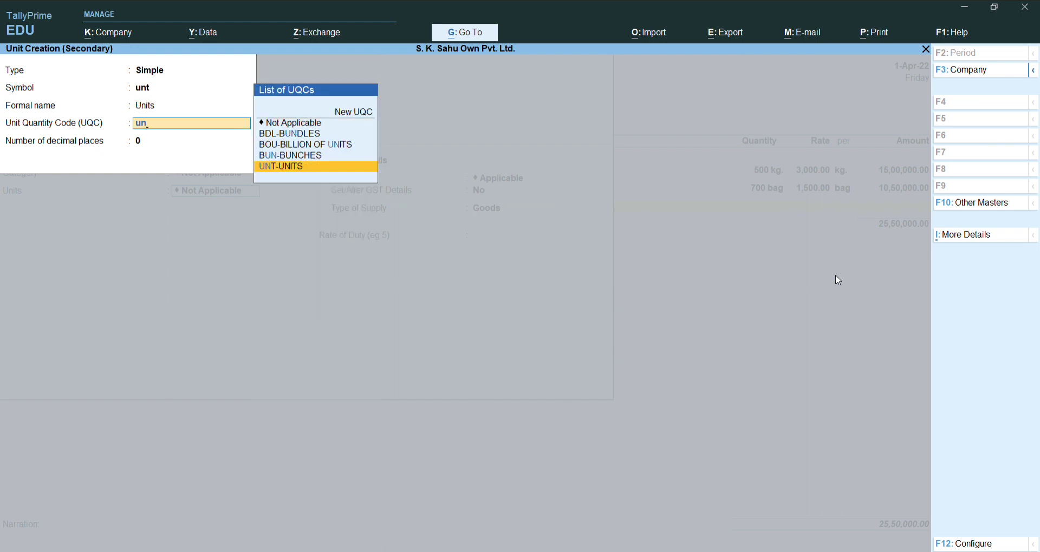
{"action": "key", "text": "Return"}
{"action": "key", "text": "Return"}
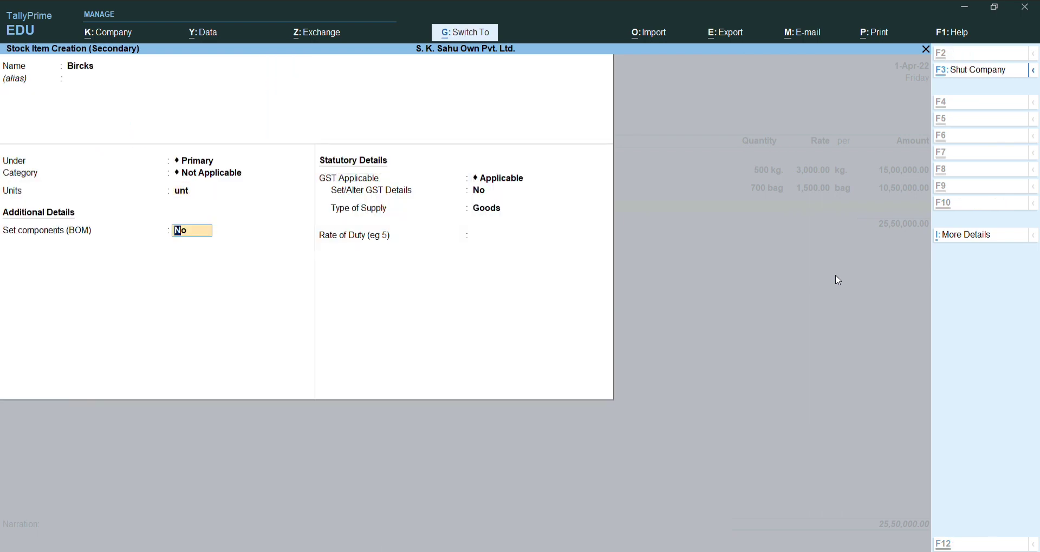
{"action": "key", "text": "Return"}
{"action": "key", "text": "Return"}
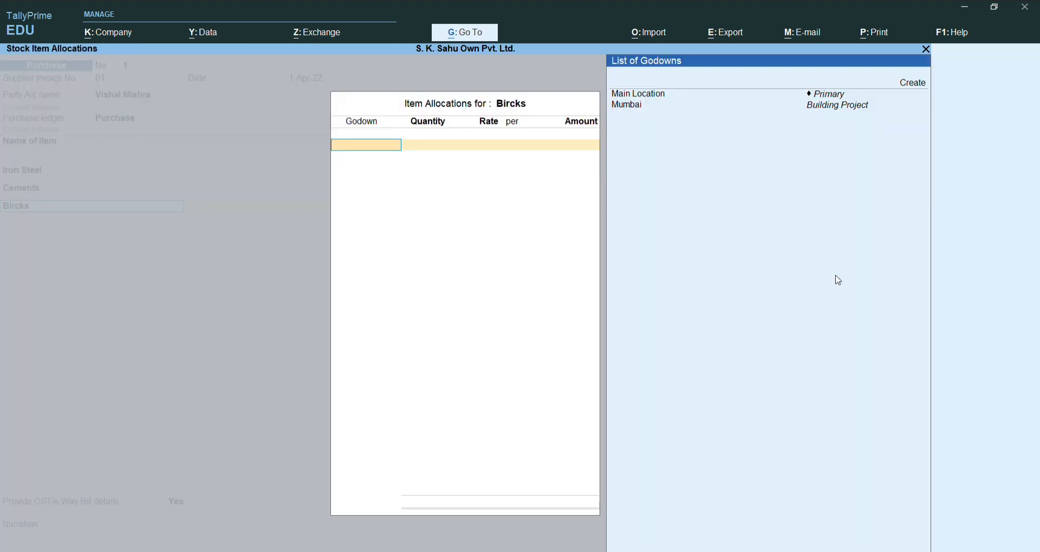
Allocate 10,000 unt of Bircks to the Mumbai godown at a rate of 100 per unt
{"action": "key", "text": "Down"}
{"action": "key", "text": "Return"}
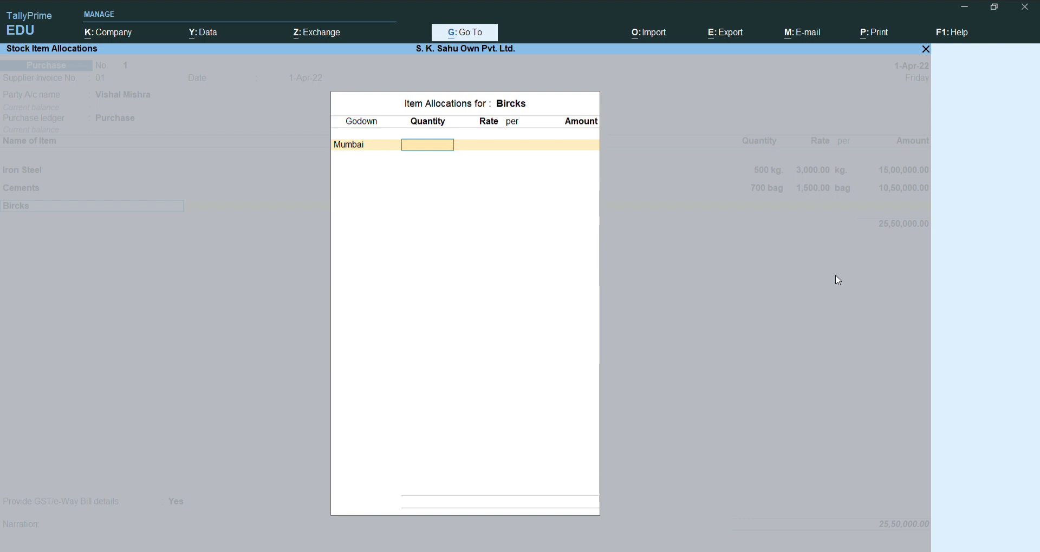
{"action": "type", "text": "10000"}
{"action": "key", "text": "Return"}
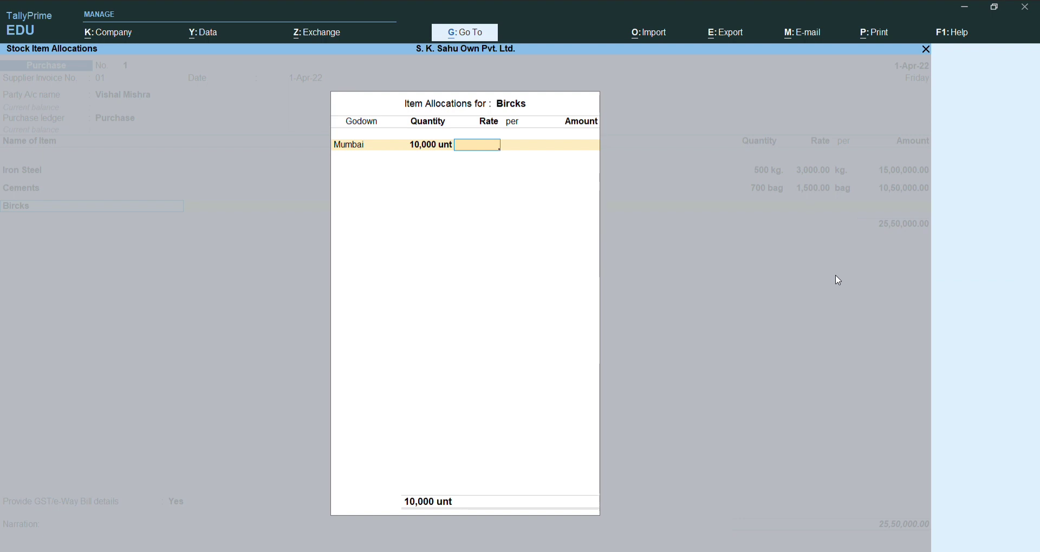
{"action": "type", "text": "100"}
{"action": "key", "text": "Return"}
{"action": "key", "text": "Return"}
{"action": "key", "text": "Return"}
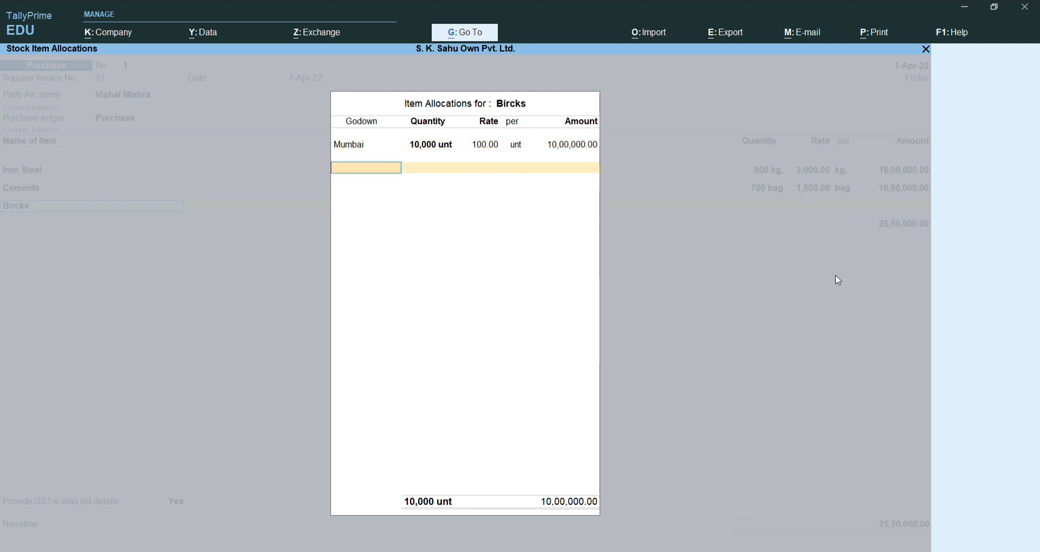
{"action": "key", "text": "Return"}
{"action": "key", "text": "Return"}
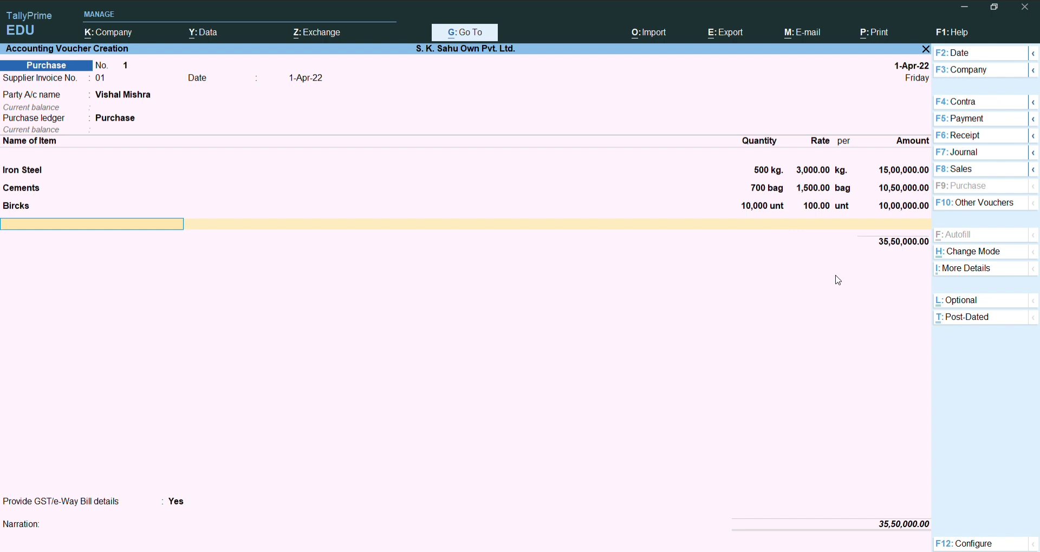
Create a fourth stock item named Concreate under Primary with the unit kg. and no BOM components
{"action": "key", "text": "alt+c"}
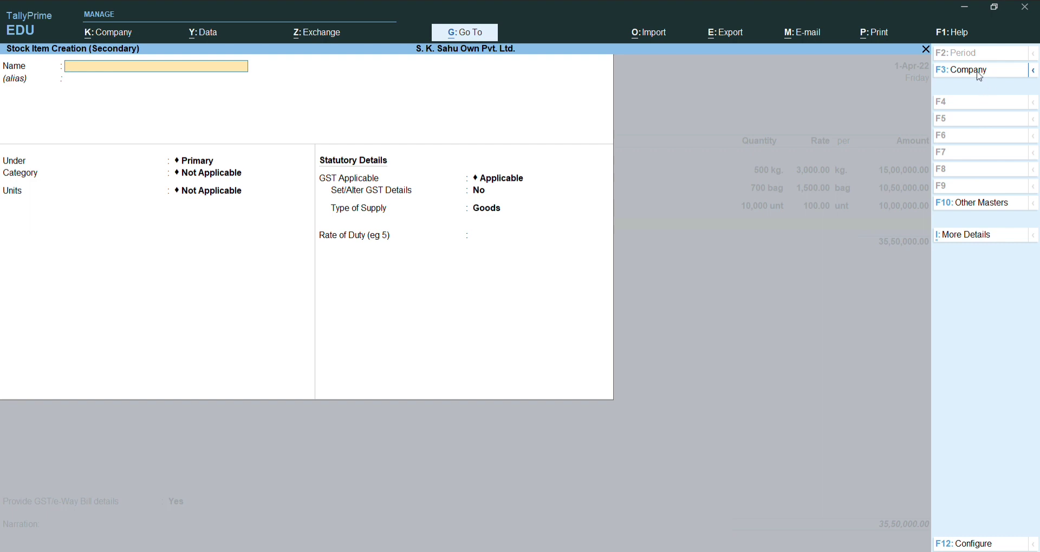
{"action": "type", "text": "Concreate"}
{"action": "key", "text": "Return"}
{"action": "key", "text": "Return"}
{"action": "key", "text": "Return"}
{"action": "key", "text": "Return"}
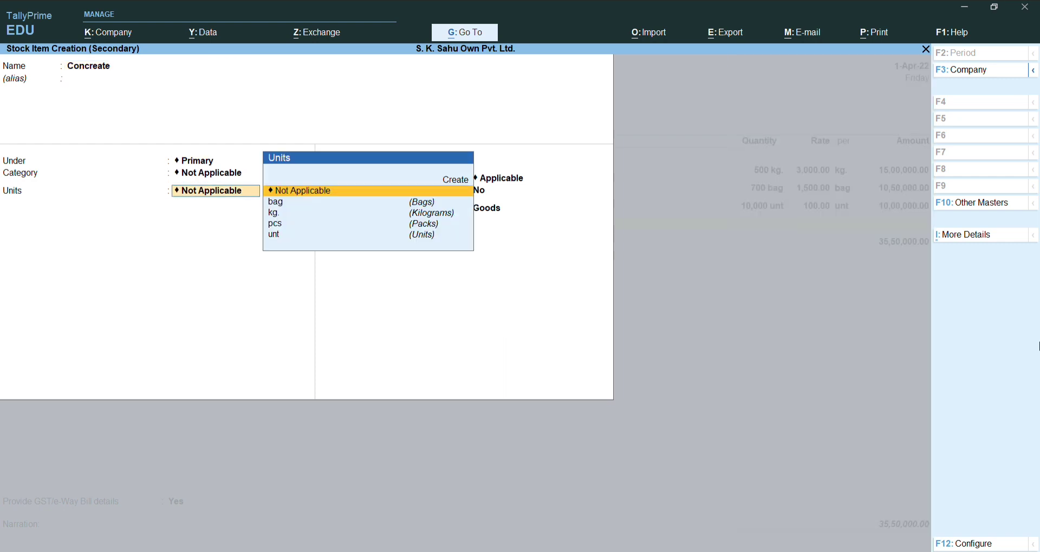
{"action": "key", "text": "Down"}
{"action": "key", "text": "Down"}
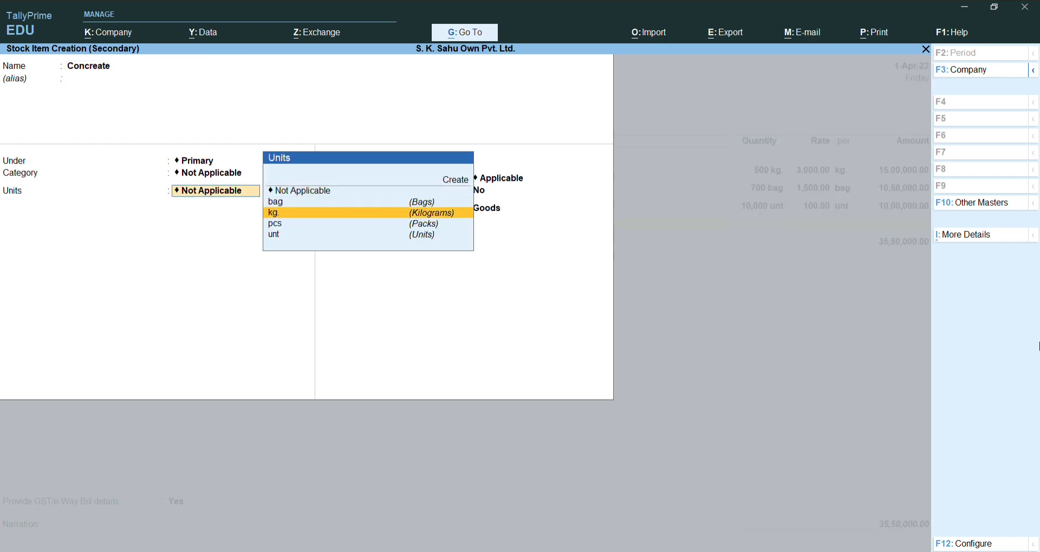
{"action": "key", "text": "Return"}
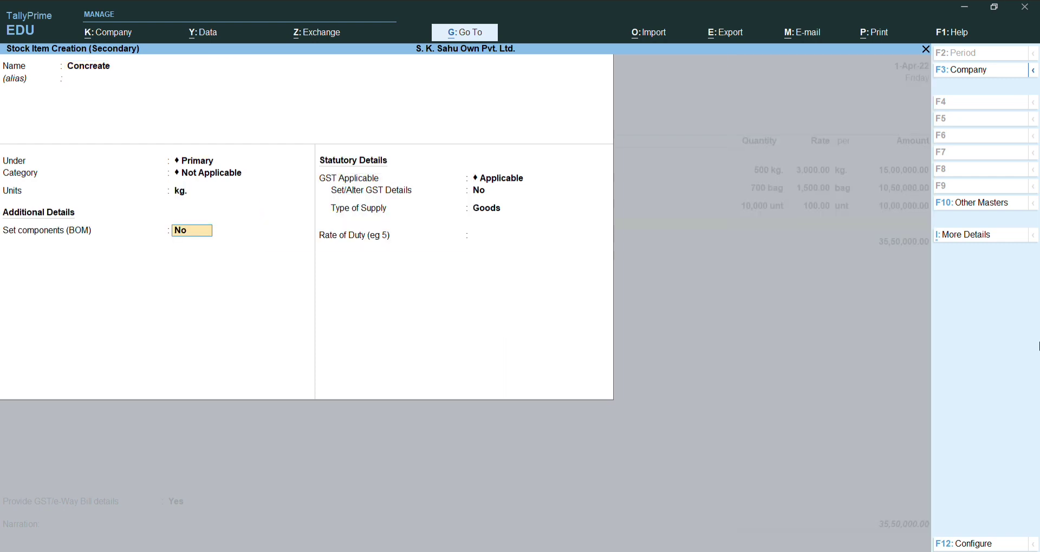
{"action": "key", "text": "Return"}
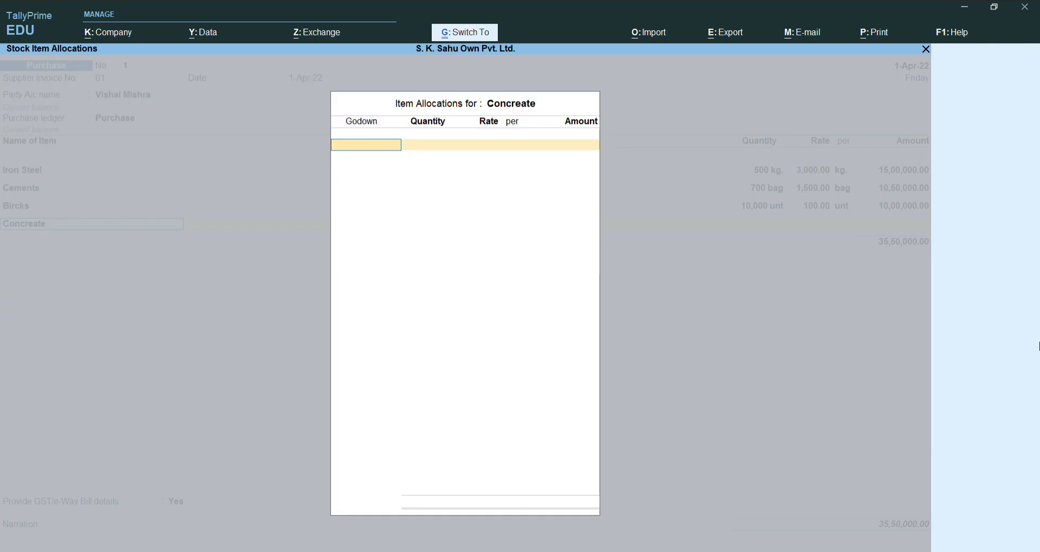
{"action": "key", "text": "ctrl+a"}
Allocate 500 kg. of Concreate to the Mumbai godown at a rate of 5,000 per kg
{"action": "key", "text": "Down"}
{"action": "key", "text": "Down"}
{"action": "key", "text": "Down"}
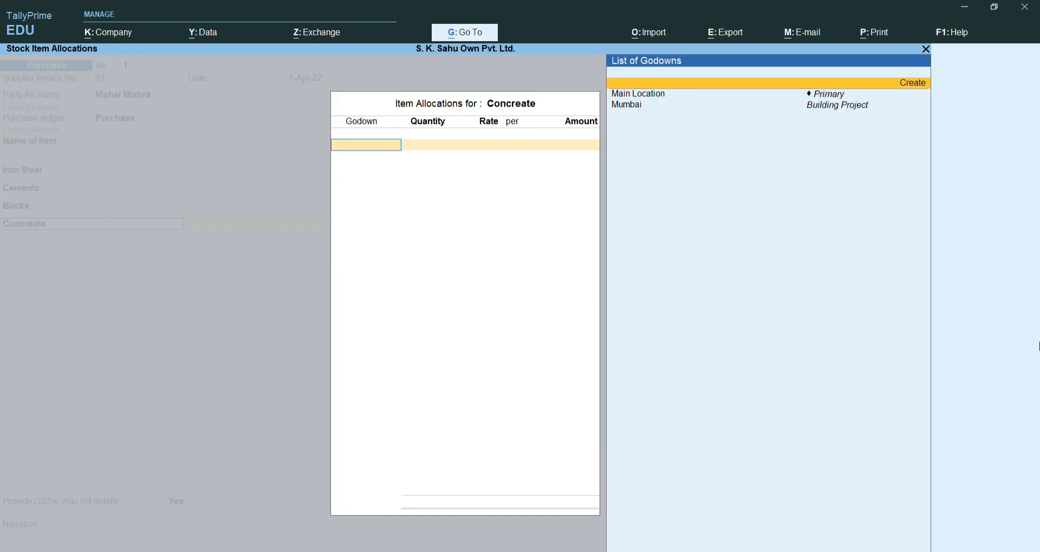
{"action": "key", "text": "Return"}
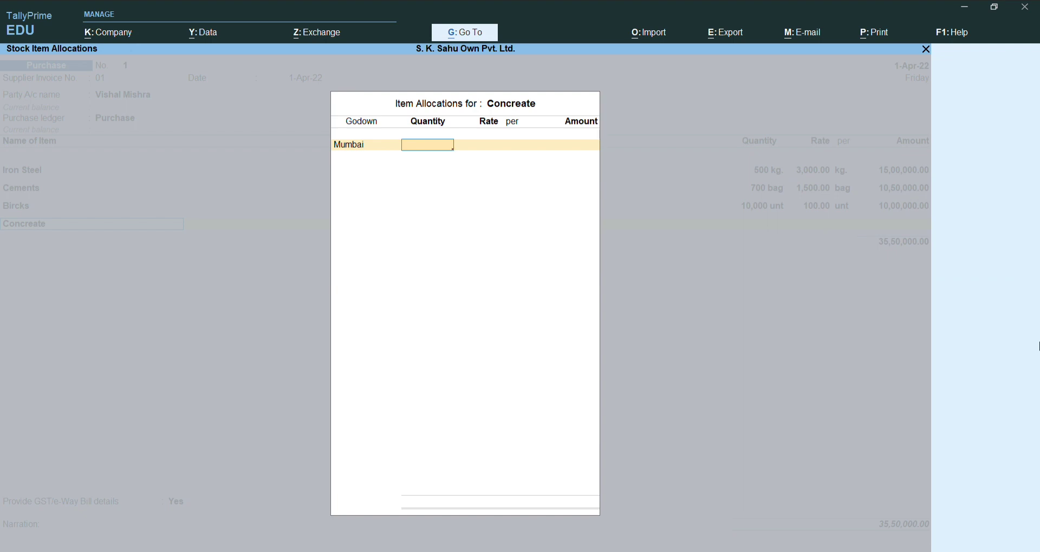
{"action": "type", "text": "500"}
{"action": "key", "text": "Return"}
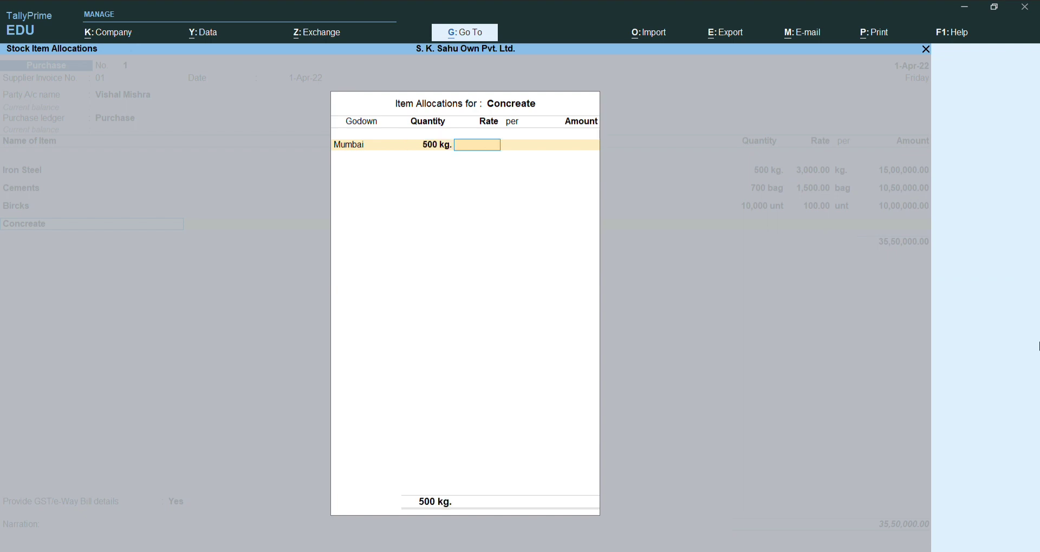
{"action": "type", "text": "5000"}
{"action": "key", "text": "Return"}
{"action": "key", "text": "Return"}
{"action": "key", "text": "Return"}
{"action": "key", "text": "Return"}
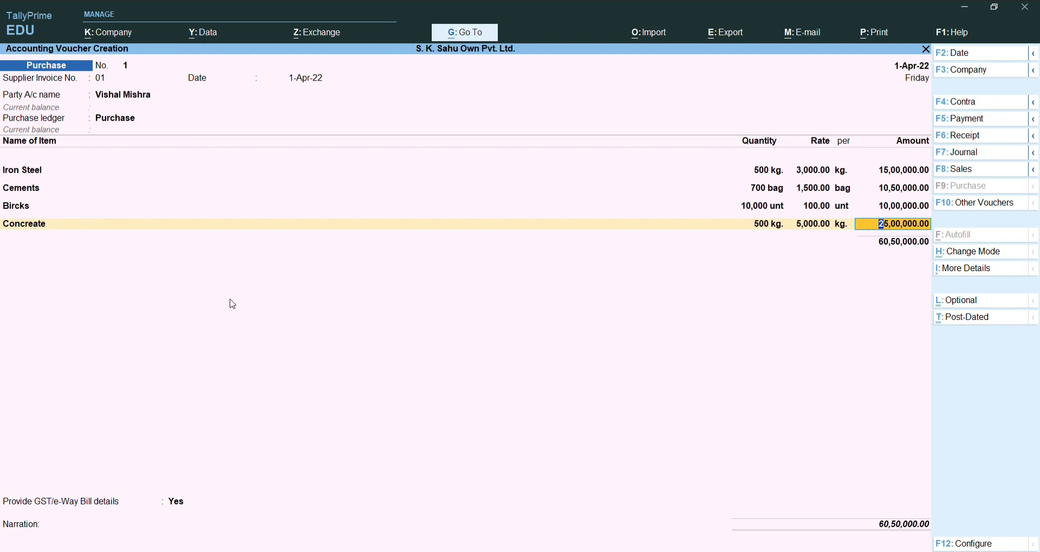
{"action": "key", "text": "Return"}
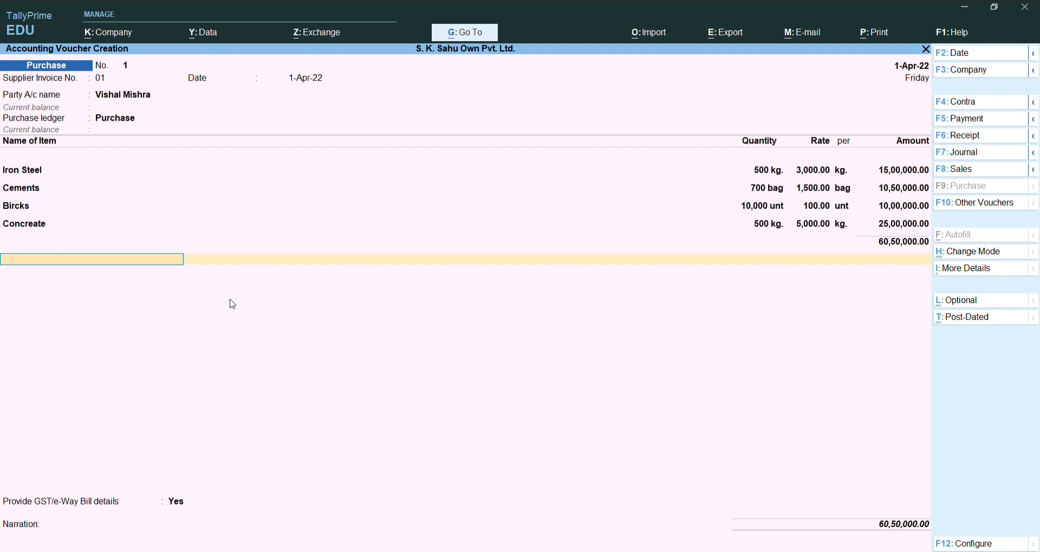
Save the purchase voucher with its four building material items and return to the Gateway of Tally
{"action": "key", "text": "ctrl"}
{"action": "key", "text": "ctrl+a"}
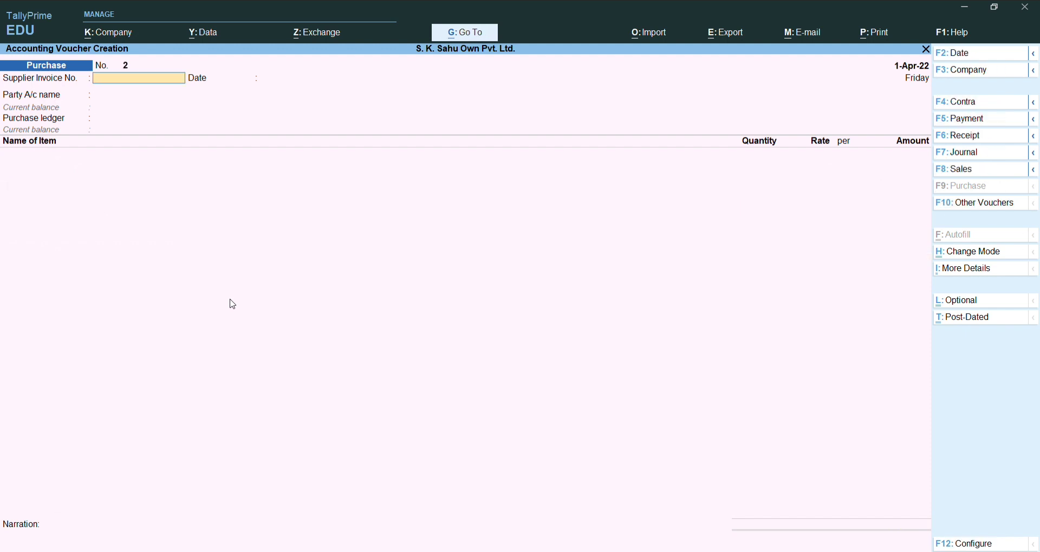
{"action": "key", "text": "ctrl+q"}
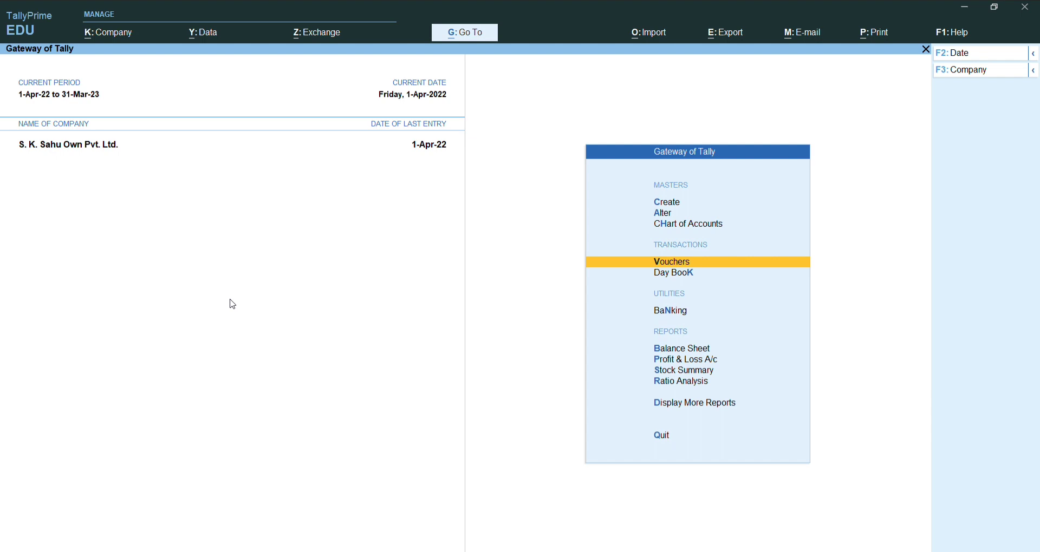
Open the Stock Journal voucher type for alteration
{"action": "key", "text": "a"}
{"action": "key", "text": "Down"}
{"action": "key", "text": "Down"}
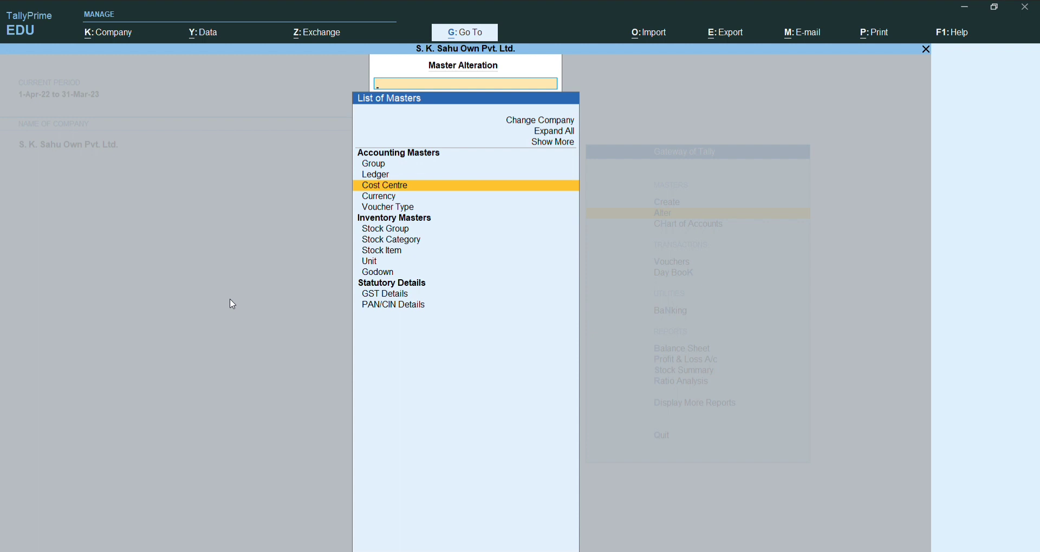
{"action": "key", "text": "Down"}
{"action": "key", "text": "Down"}
{"action": "key", "text": "Return"}
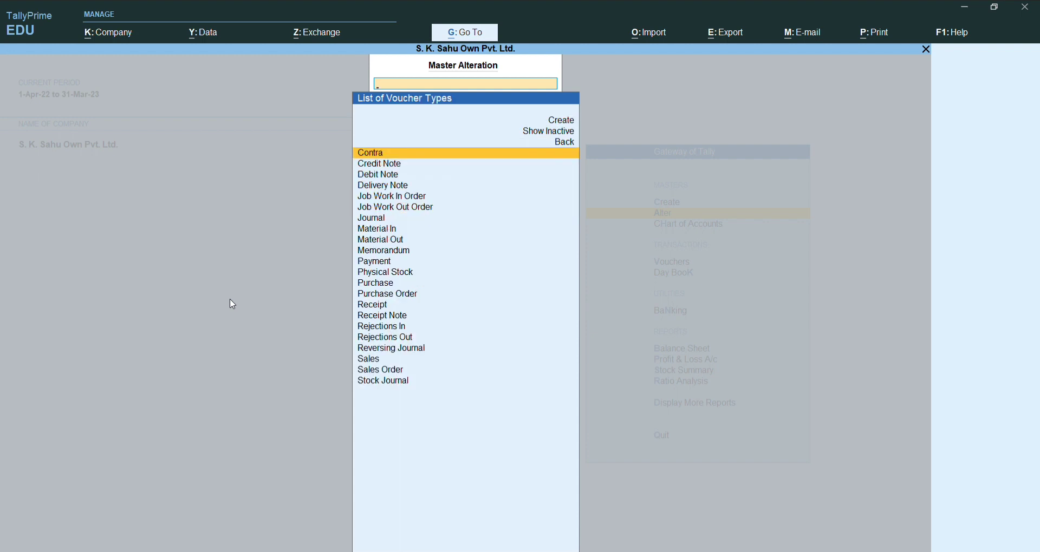
{"action": "key", "text": "Down"}
{"action": "key", "text": "Down"}
{"action": "key", "text": "Down"}
{"action": "key", "text": "Down"}
{"action": "key", "text": "Down"}
{"action": "key", "text": "Down"}
{"action": "key", "text": "Down"}
{"action": "key", "text": "Down"}
{"action": "key", "text": "Down"}
{"action": "key", "text": "Down"}
{"action": "key", "text": "Down"}
{"action": "key", "text": "Down"}
{"action": "key", "text": "Down"}
{"action": "key", "text": "Down"}
{"action": "key", "text": "Down"}
{"action": "key", "text": "Down"}
{"action": "key", "text": "Down"}
{"action": "key", "text": "Down"}
{"action": "key", "text": "Down"}
{"action": "key", "text": "Down"}
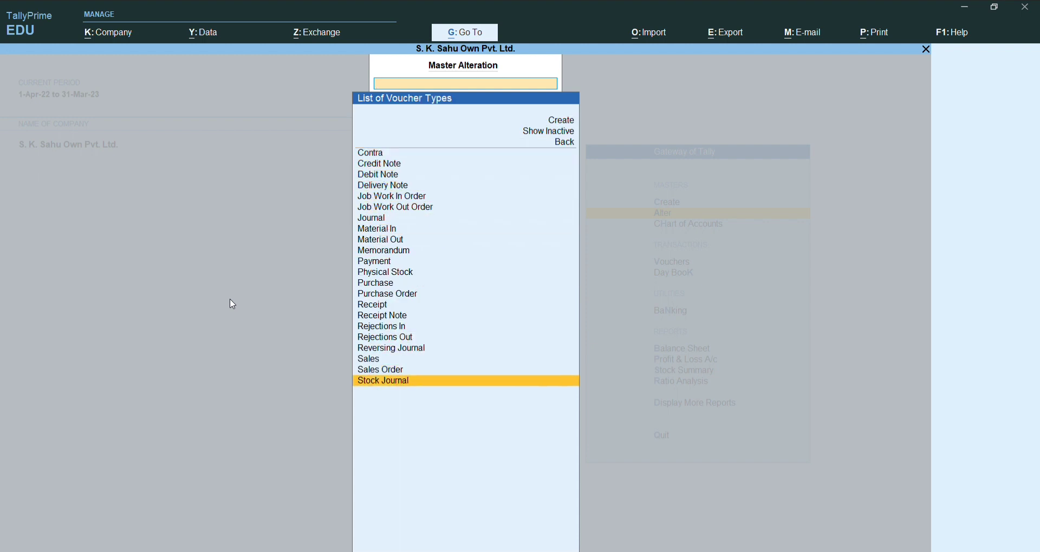
{"action": "key", "text": "Return"}
Add a voucher class named Consumption to Stock Journal, enabled for job costing consumption but not for inter-godown transfers
{"action": "key", "text": "Return"}
{"action": "key", "text": "Return"}
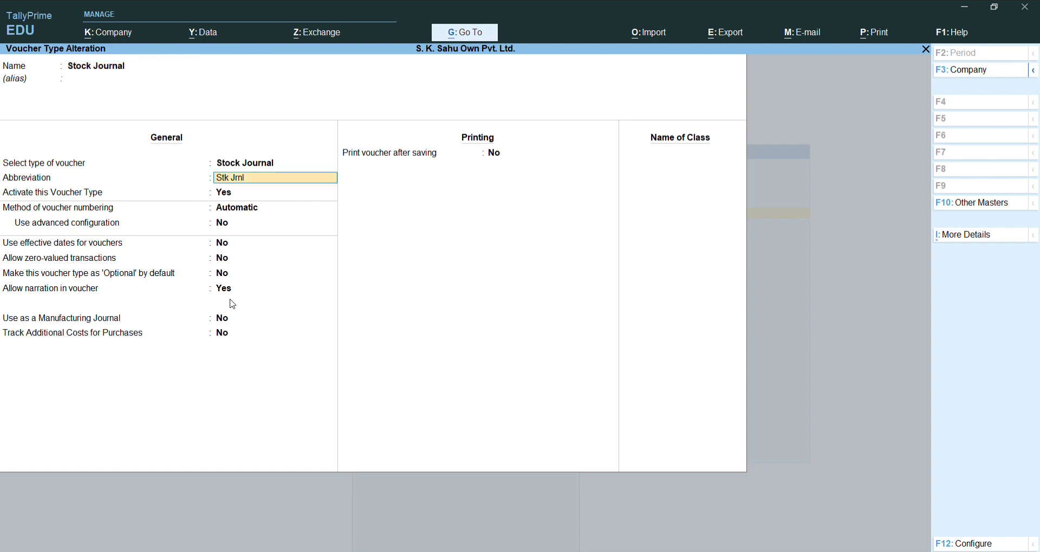
{"action": "key", "text": "Return"}
{"action": "key", "text": "Return"}
{"action": "key", "text": "Return"}
{"action": "key", "text": "Return"}
{"action": "key", "text": "Return"}
{"action": "key", "text": "Return"}
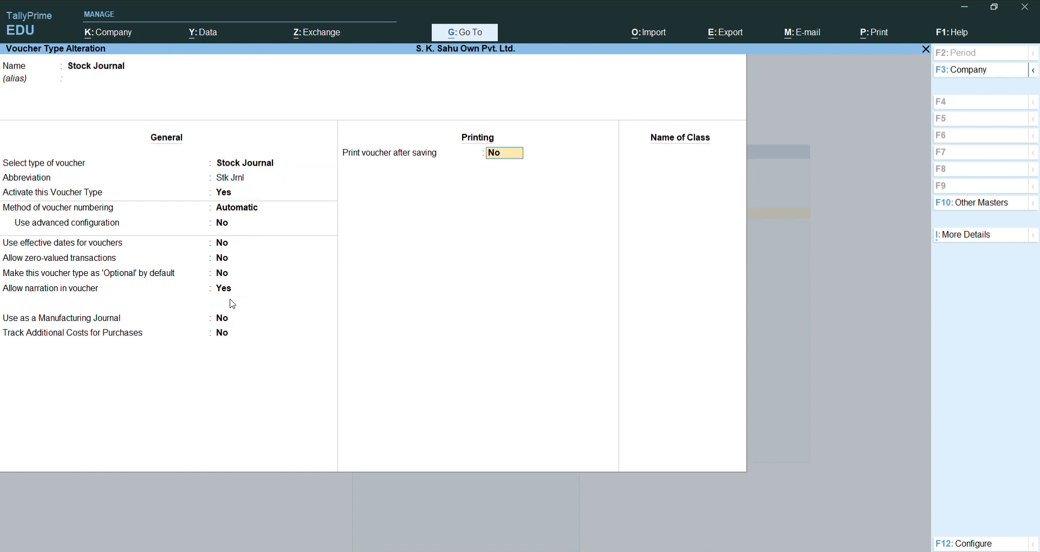
{"action": "key", "text": "Return"}
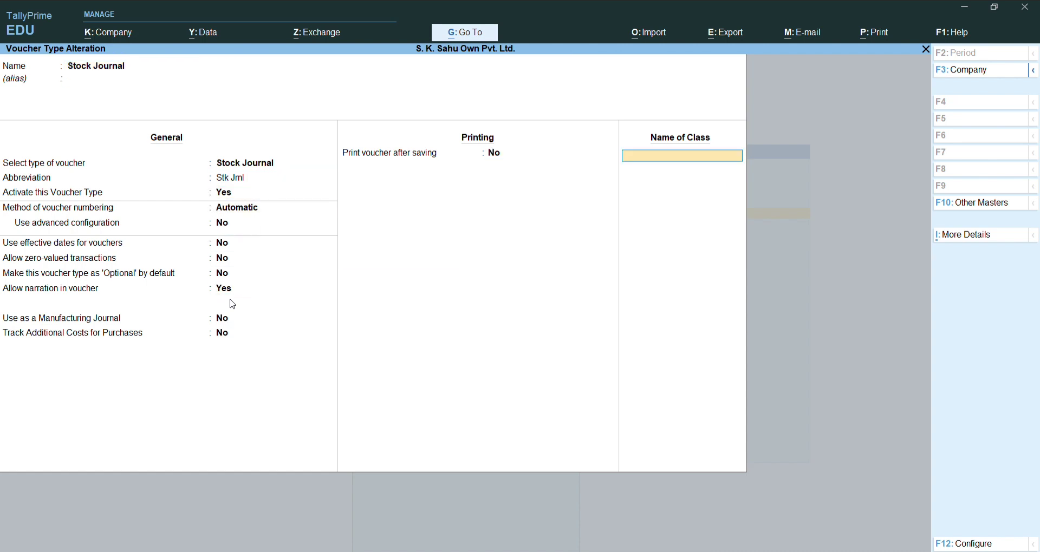
{"action": "type", "text": "T"}
{"action": "key", "text": "BackSpace"}
{"action": "type", "text": "Consumption"}
{"action": "key", "text": "Return"}
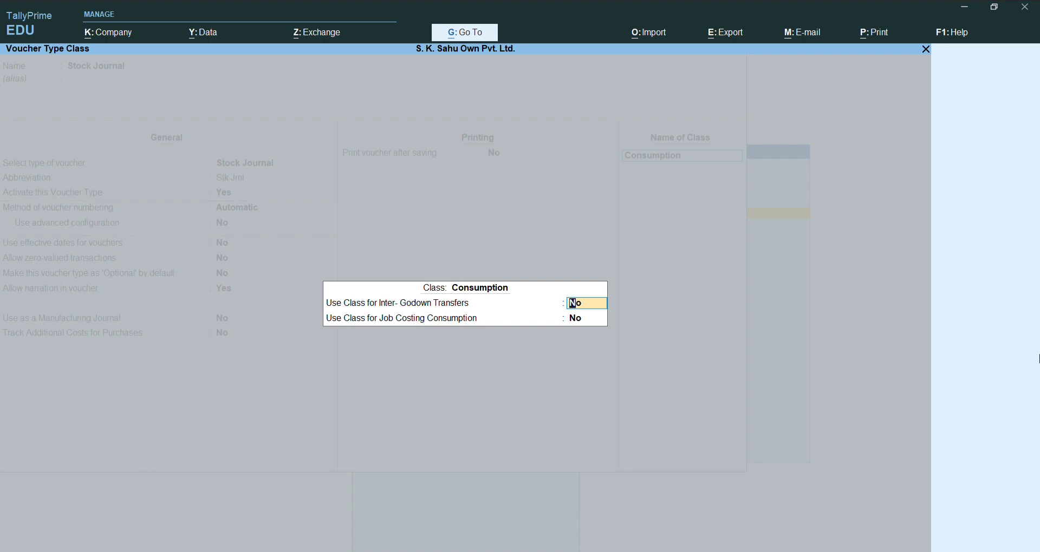
{"action": "key", "text": "Return"}
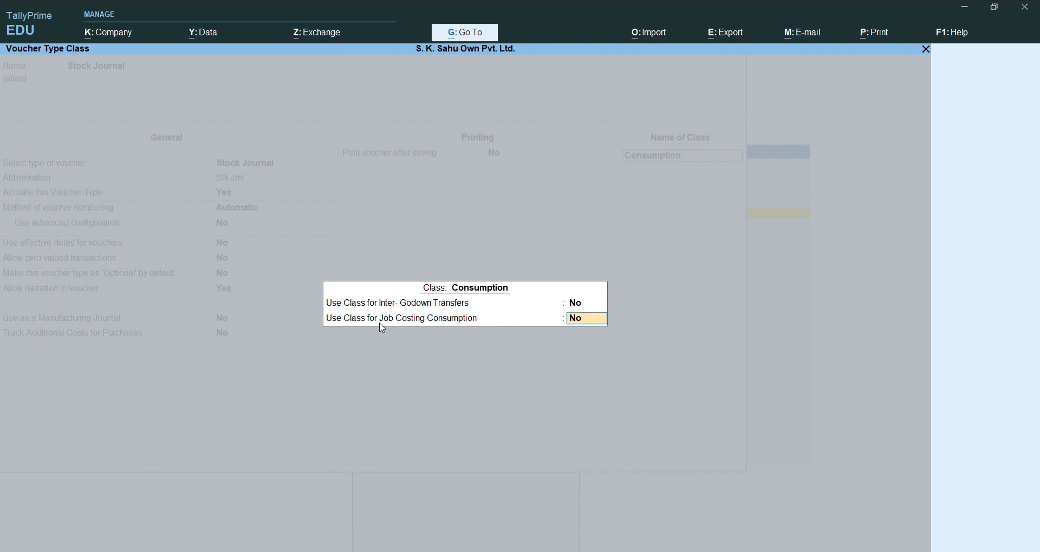
{"action": "type", "text": "y"}
{"action": "key", "text": "Return"}
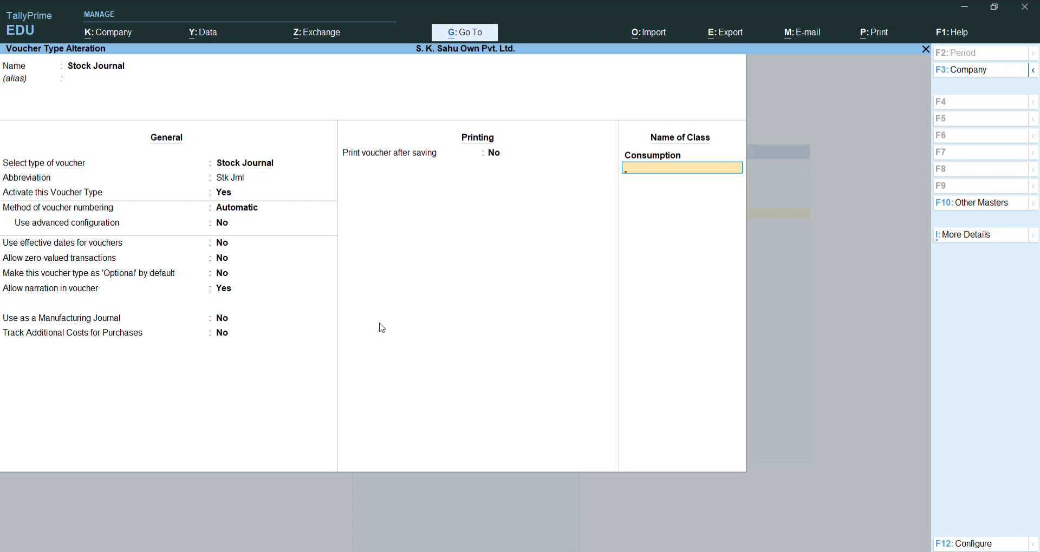
Add a second class named Transfer for inter-godown transfers only, and save the Stock Journal voucher type
{"action": "type", "text": "Transfer"}
{"action": "key", "text": "Return"}
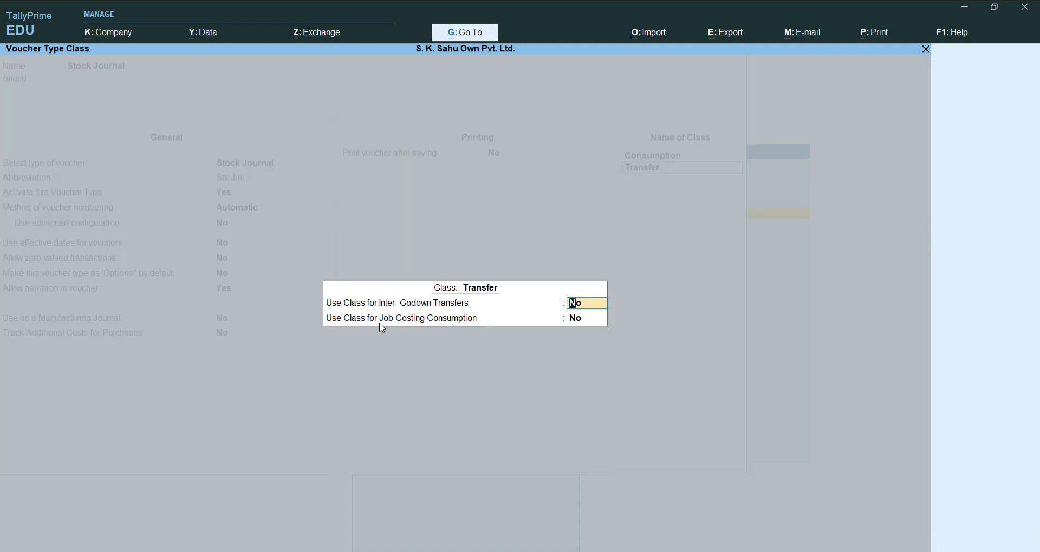
{"action": "type", "text": "y"}
{"action": "key", "text": "Return"}
{"action": "key", "text": "Return"}
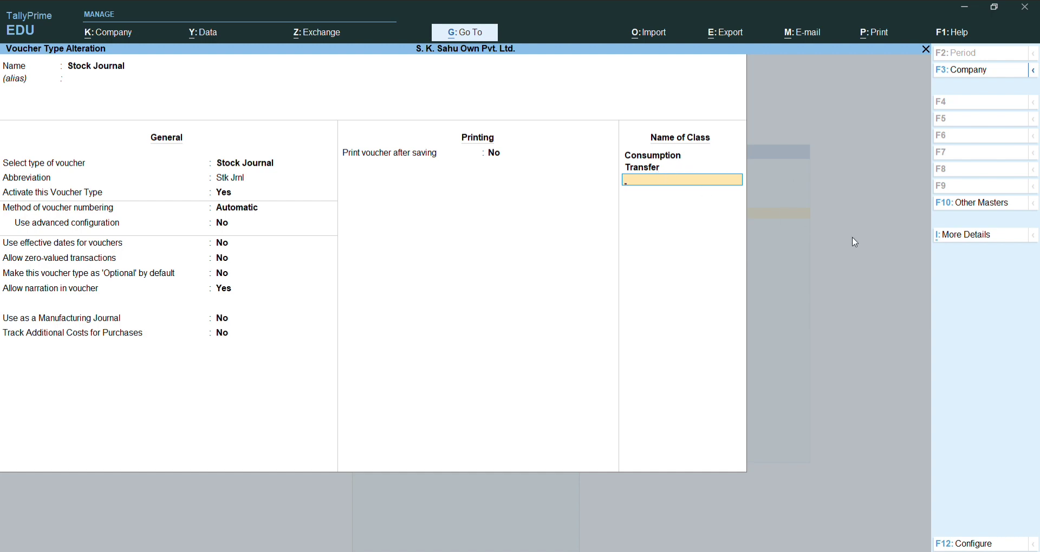
{"action": "key", "text": "ctrl"}
{"action": "key", "text": "ctrl+a"}
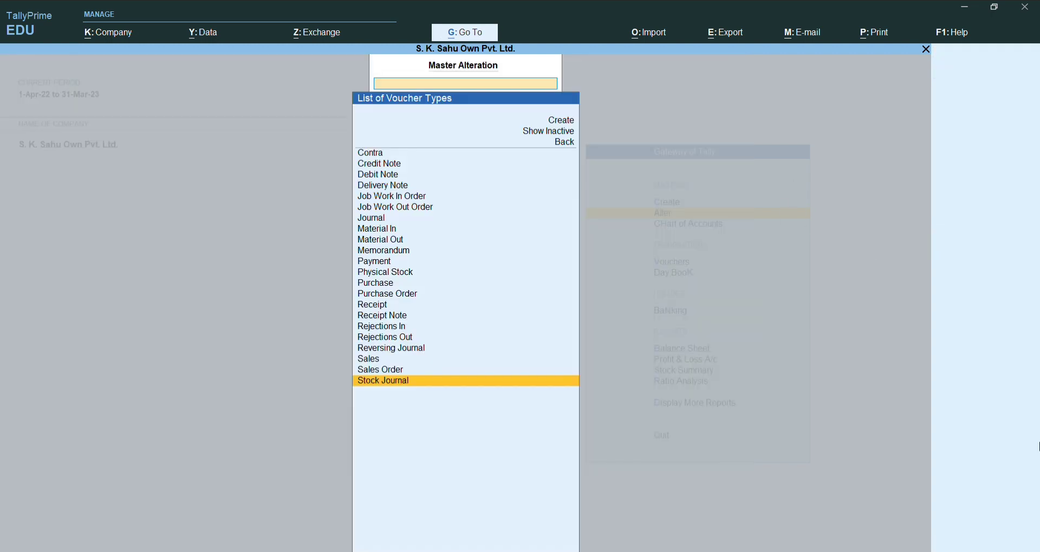
{"action": "key", "text": "Escape"}
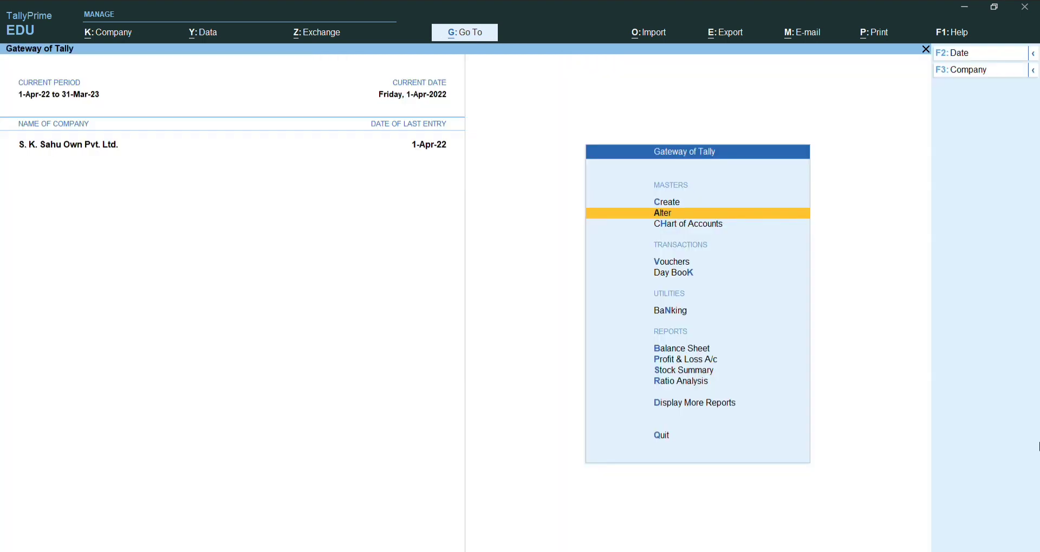
Start a new Stock Journal voucher using the Transfer class
{"action": "key", "text": "v"}
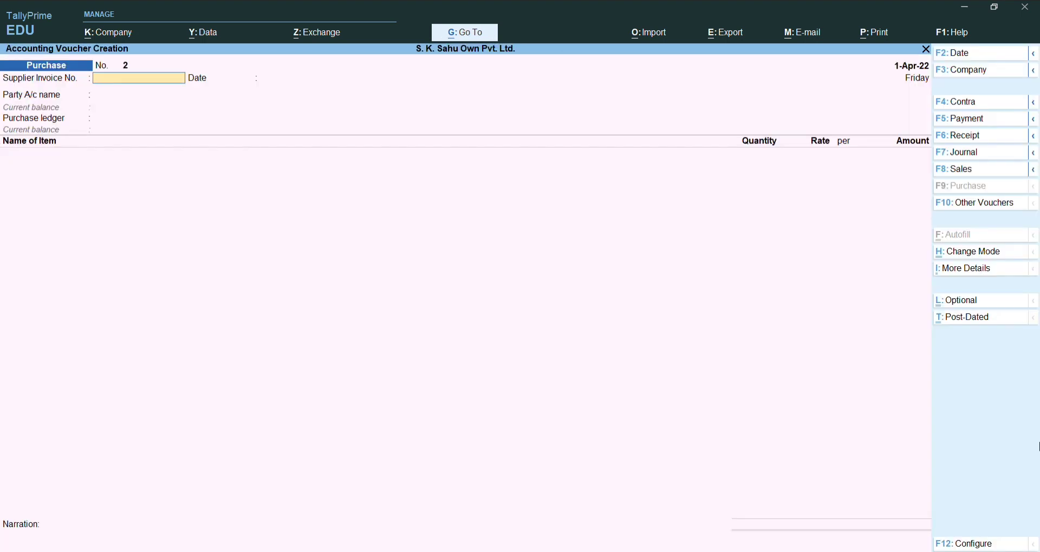
{"action": "key", "text": "alt"}
{"action": "key", "text": "alt+F7"}
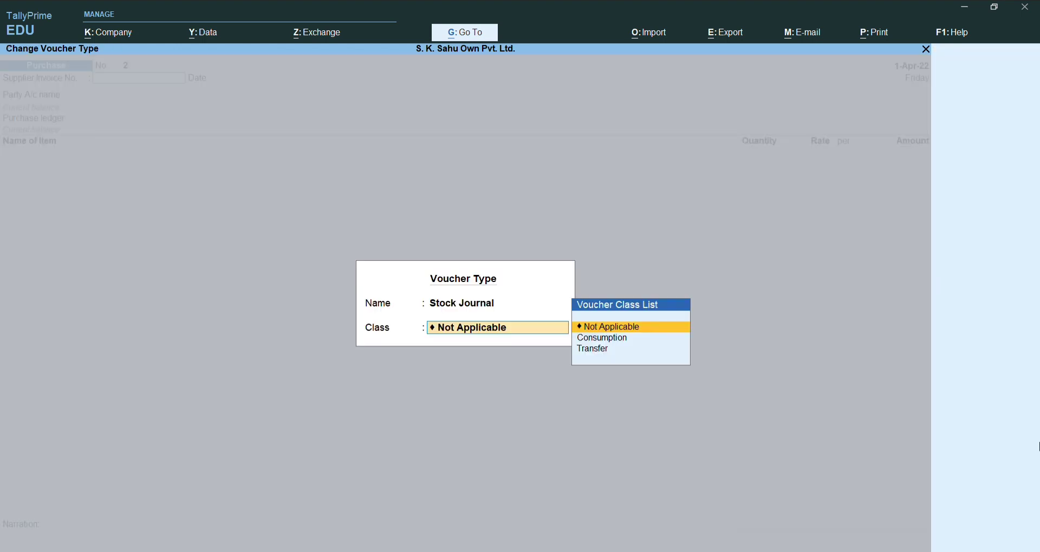
{"action": "key", "text": "Down"}
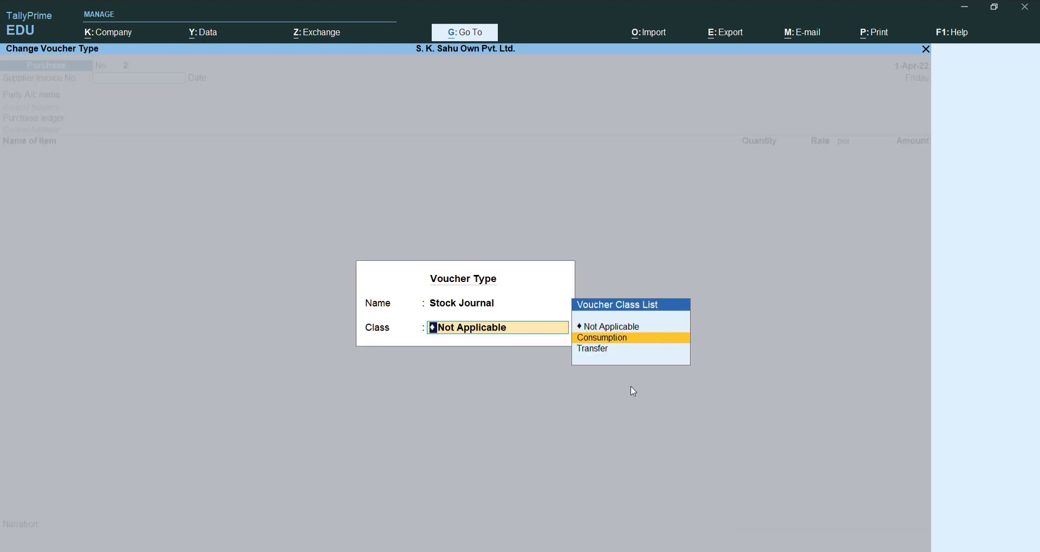
{"action": "key", "text": "Down"}
{"action": "key", "text": "Return"}
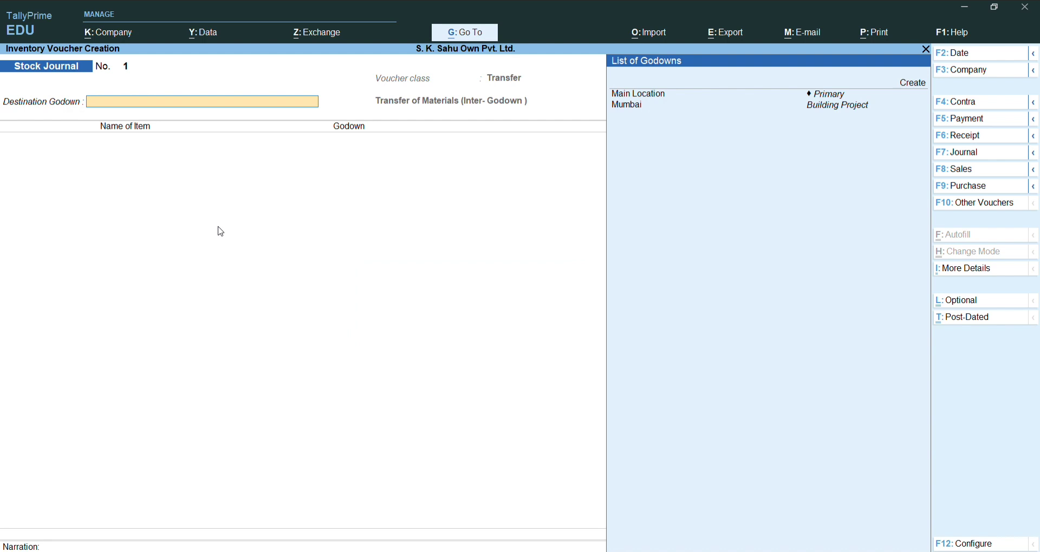
Create Jammu Kashmir as the destination godown under Primary, with material storage allowed and Building Project as its job costing project
{"action": "key", "text": "Up"}
{"action": "key", "text": "Up"}
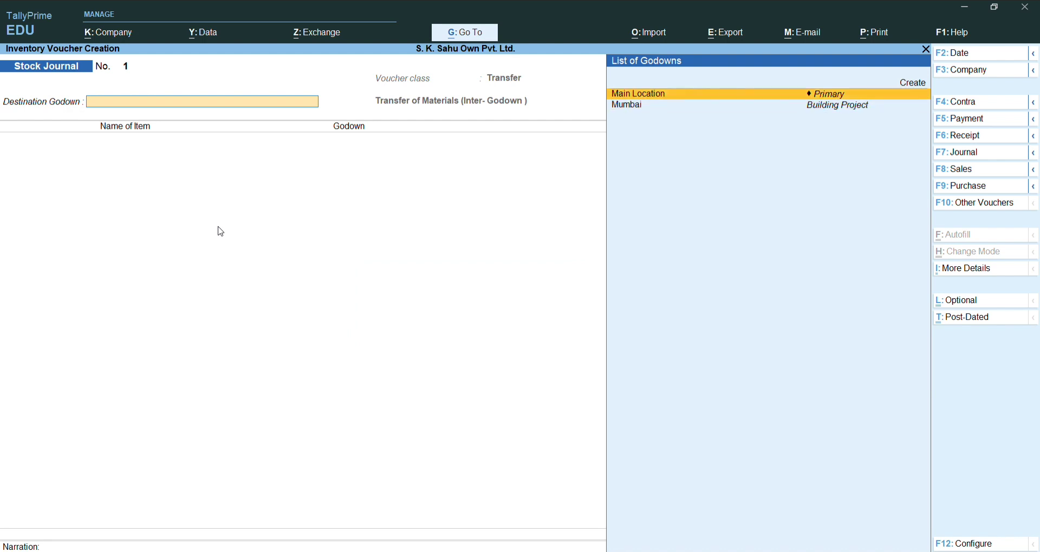
{"action": "key", "text": "Return"}
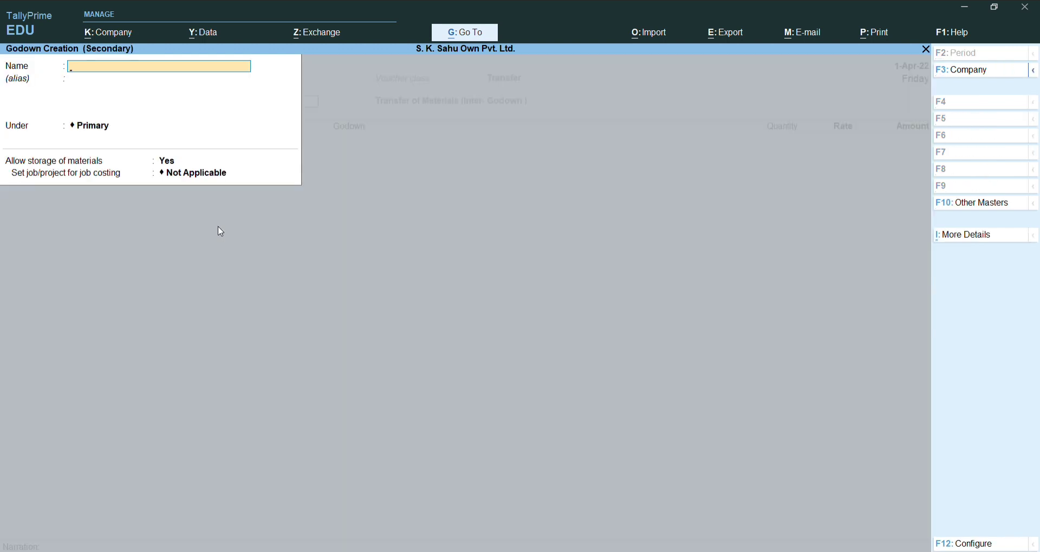
{"action": "type", "text": "Jammu Kashmir"}
{"action": "key", "text": "Return"}
{"action": "key", "text": "Return"}
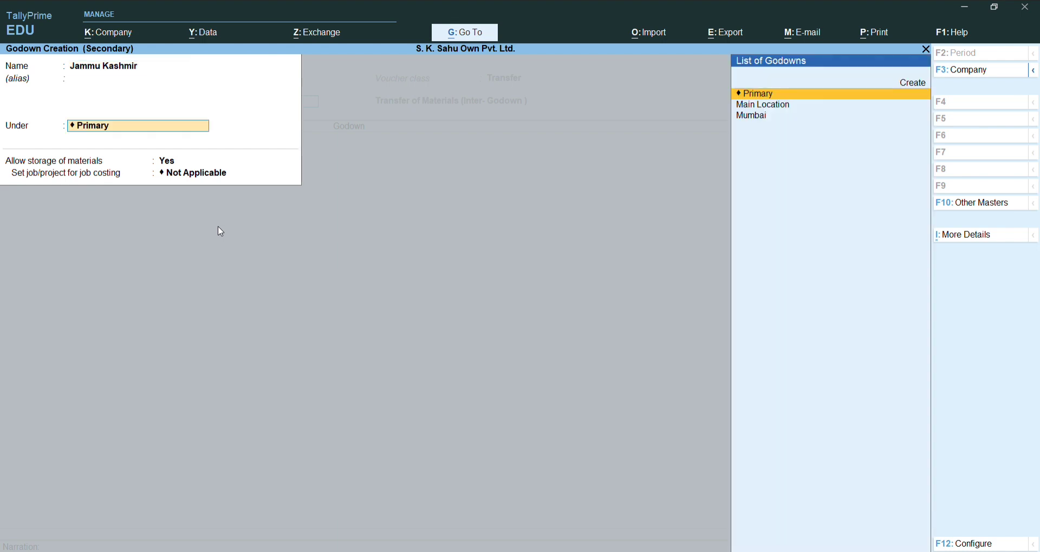
{"action": "key", "text": "Return"}
{"action": "key", "text": "Return"}
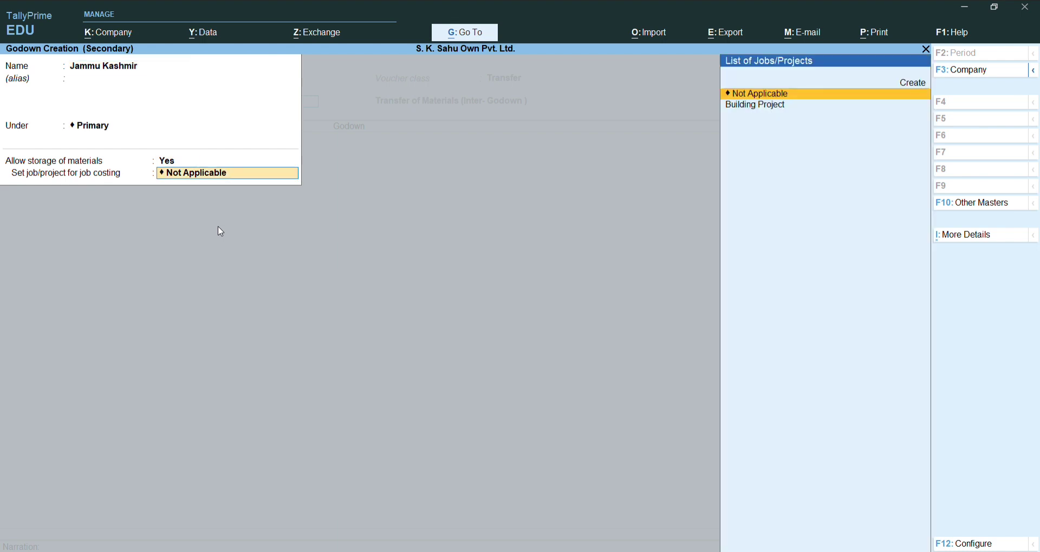
{"action": "key", "text": "Down"}
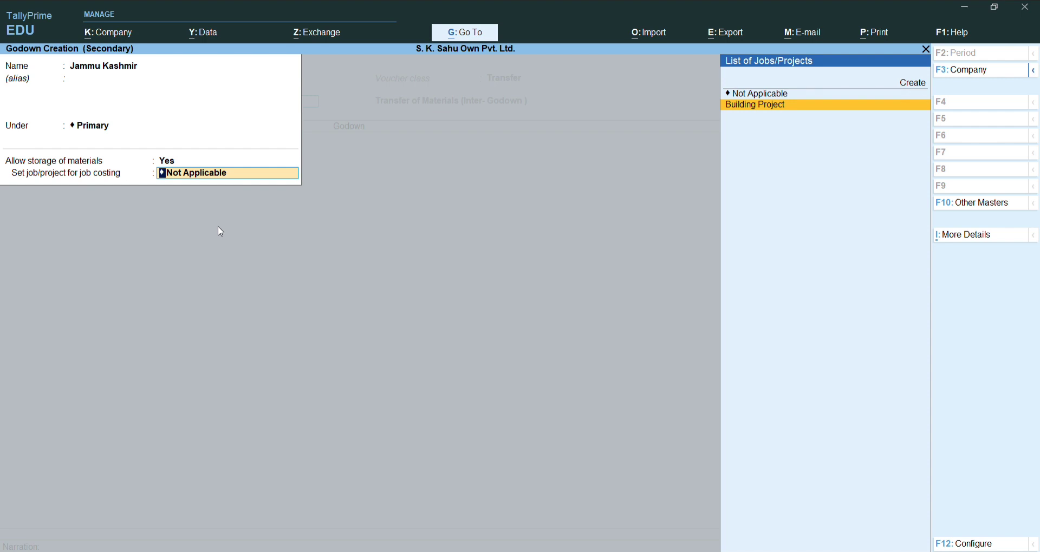
{"action": "key", "text": "Return"}
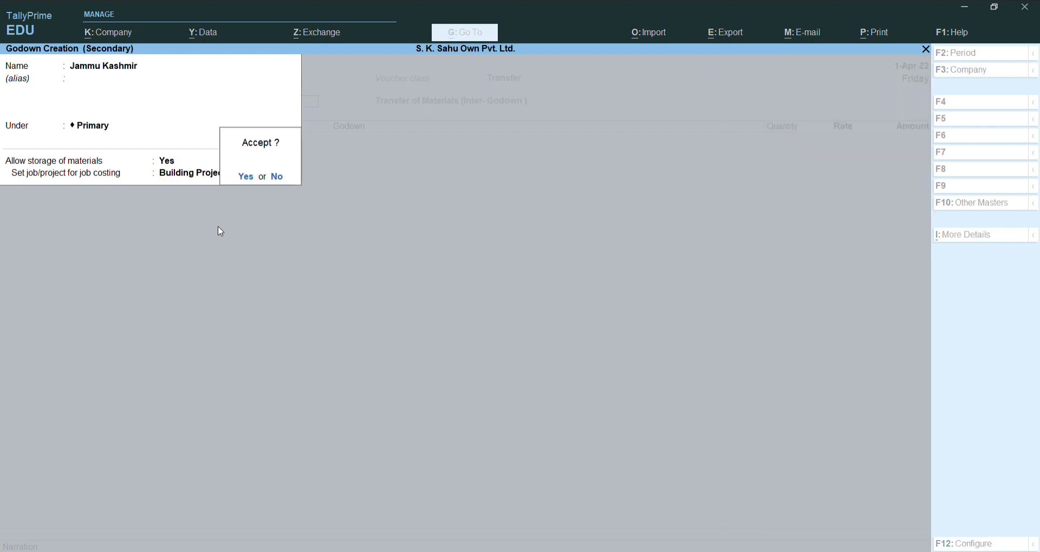
{"action": "key", "text": "Return"}
{"action": "key", "text": "Return"}
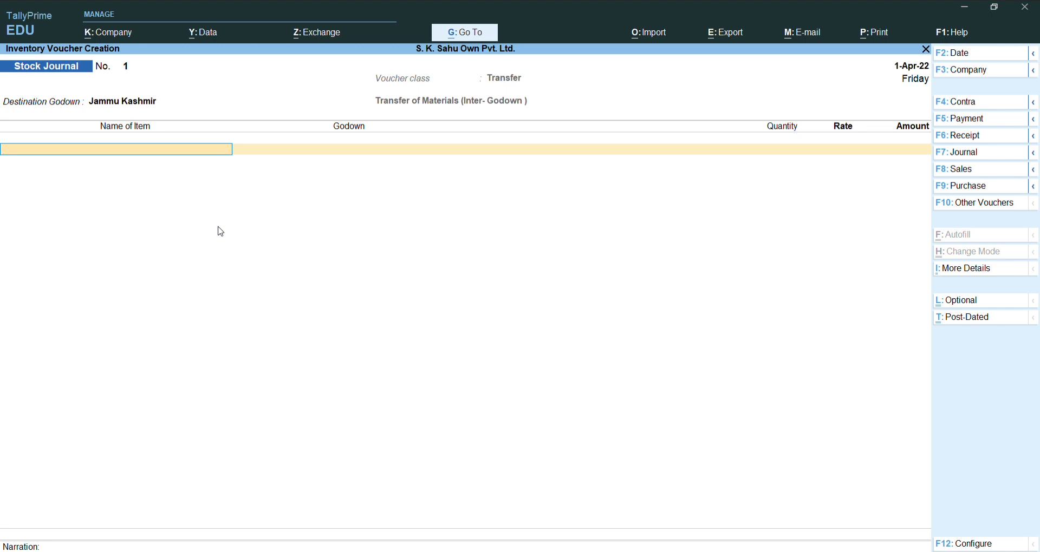
Enter a transfer of 1,000 unt of Bircks from the Mumbai godown at a rate of 100 per unt
{"action": "key", "text": "Down"}
{"action": "key", "text": "Down"}
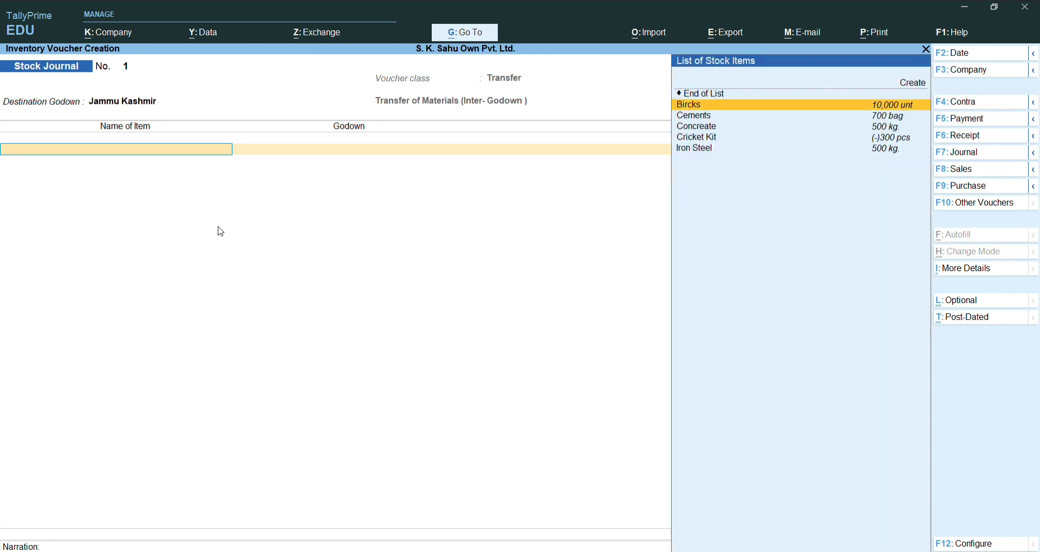
{"action": "key", "text": "Up"}
{"action": "key", "text": "Return"}
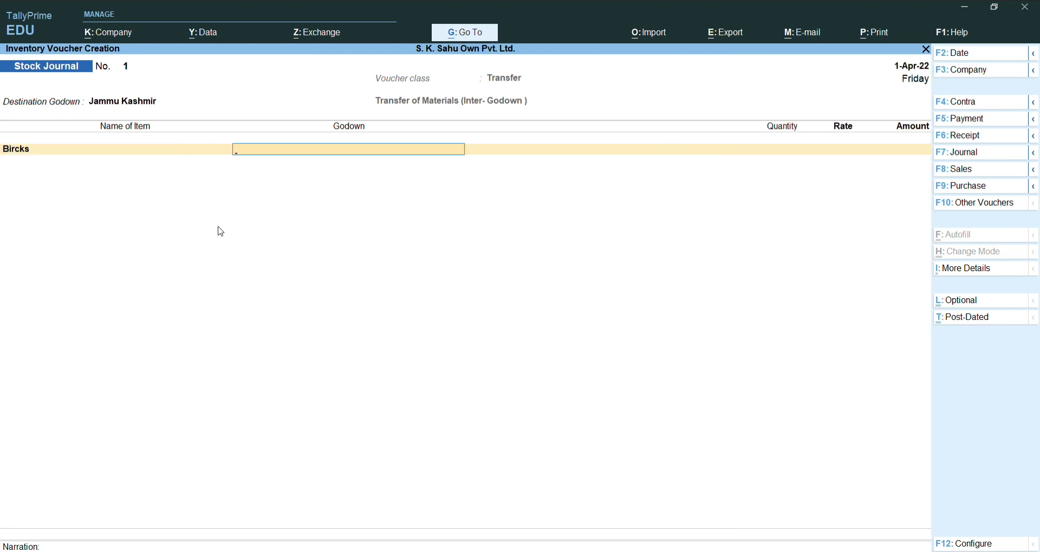
{"action": "key", "text": "Down"}
{"action": "key", "text": "Down"}
{"action": "key", "text": "Down"}
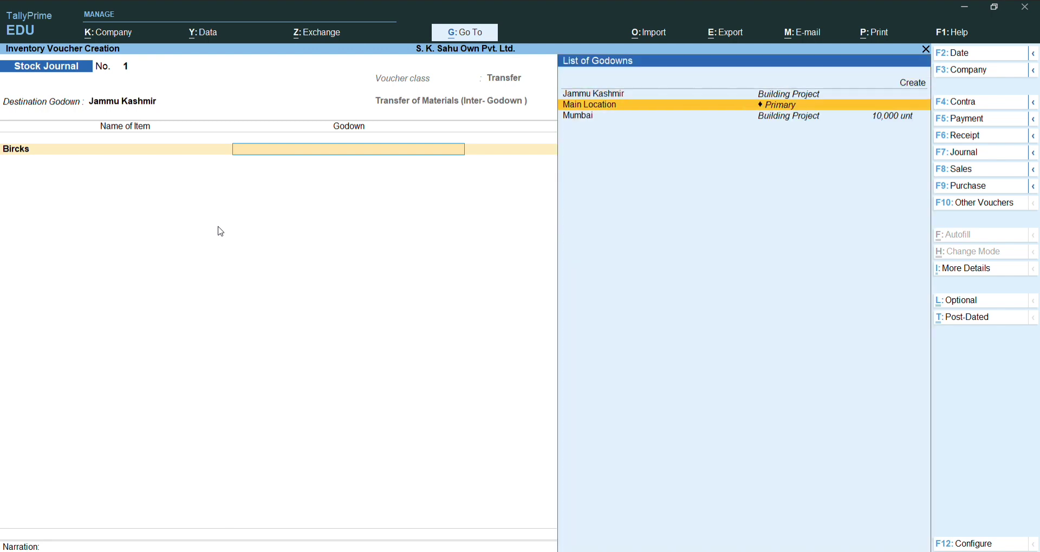
{"action": "key", "text": "Return"}
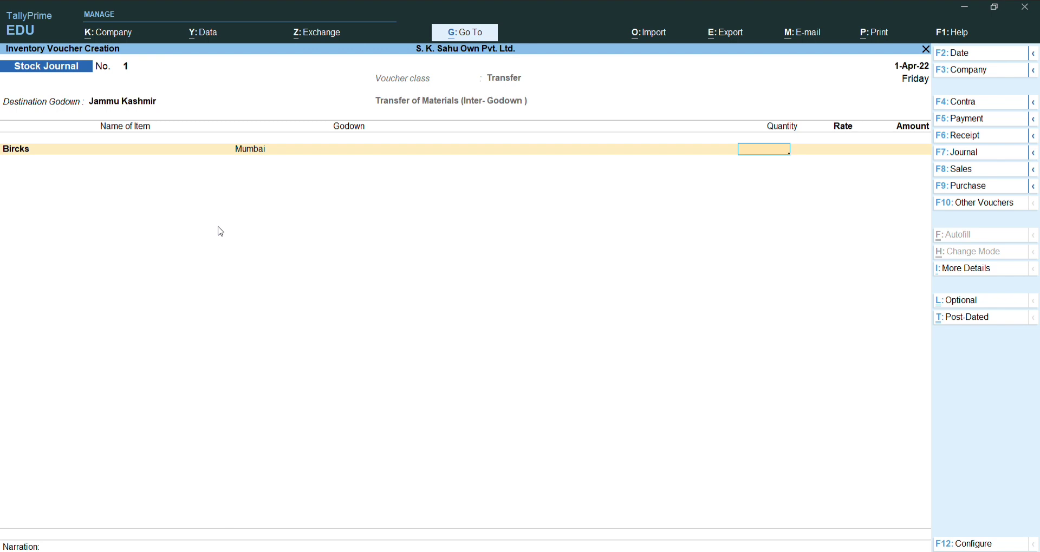
{"action": "type", "text": "1,000"}
{"action": "key", "text": "Return"}
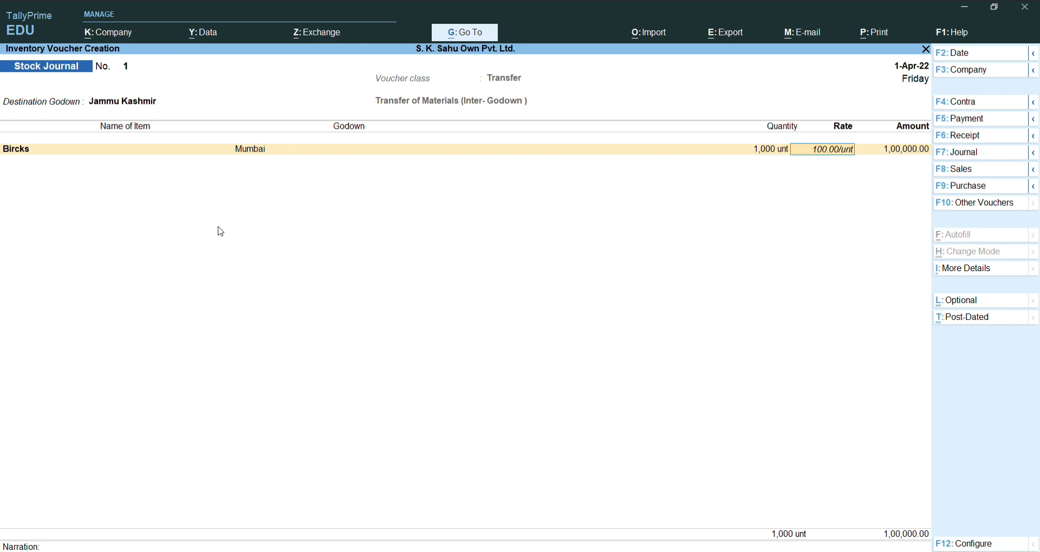
{"action": "key", "text": "Return"}
{"action": "key", "text": "Return"}
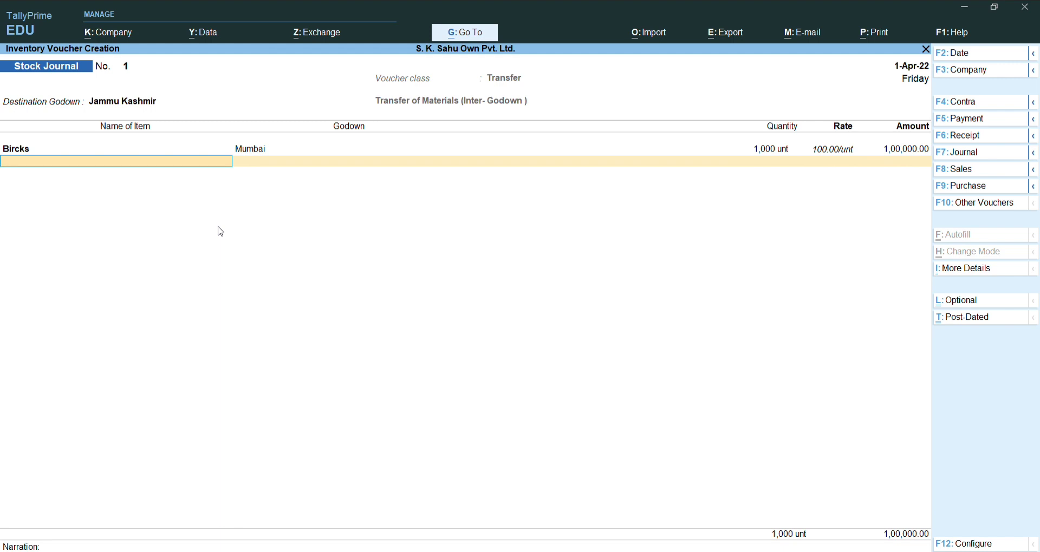
Add Cements from the Mumbai godown as the second item of the transfer
{"action": "key", "text": "Down"}
{"action": "key", "text": "Down"}
{"action": "key", "text": "Down"}
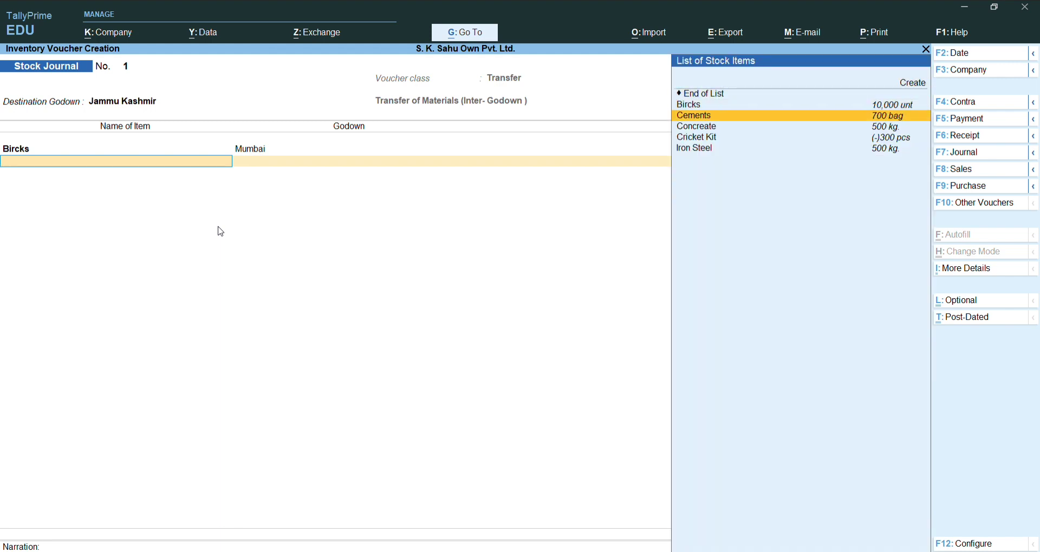
{"action": "key", "text": "Return"}
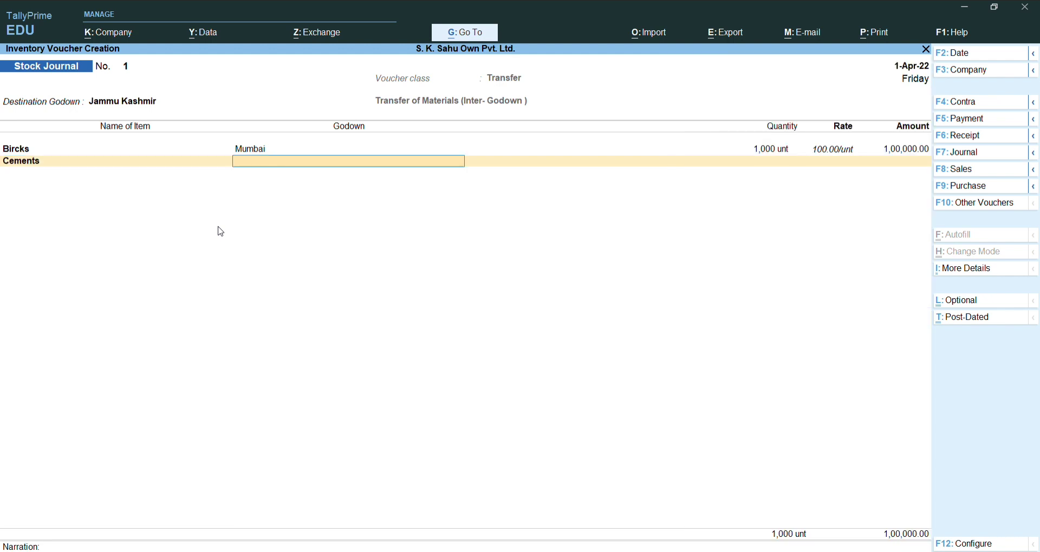
{"action": "key", "text": "BackSpace"}
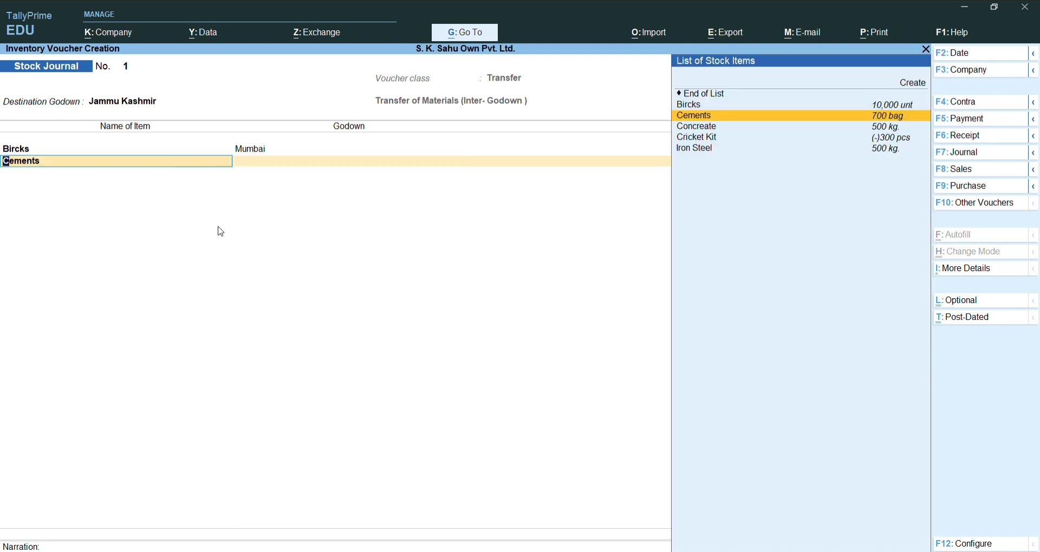
{"action": "key", "text": "Return"}
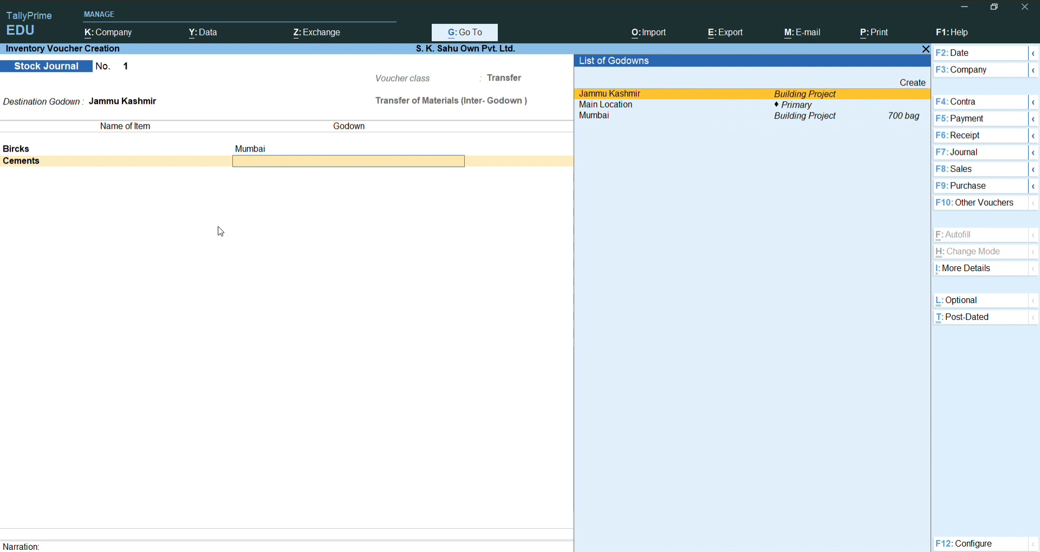
{"action": "key", "text": "Down"}
{"action": "key", "text": "Down"}
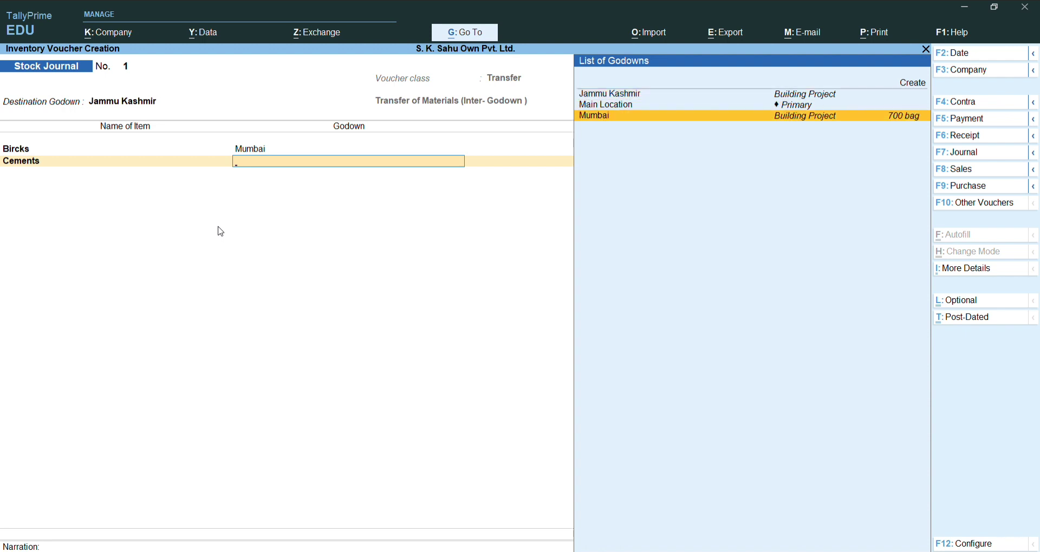
{"action": "key", "text": "Return"}
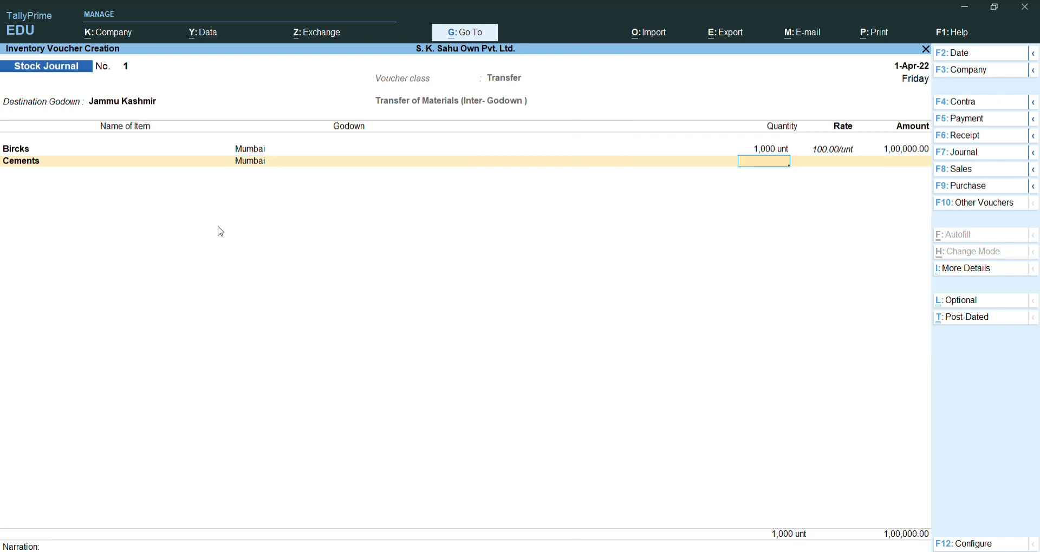
Correct the Bircks transfer quantity to 10,000 unt, keeping its rate
{"action": "key", "text": "BackSpace"}
{"action": "key", "text": "Return"}
{"action": "type", "text": "700"}
{"action": "key", "text": "BackSpace"}
{"action": "key", "text": "BackSpace"}
{"action": "key", "text": "BackSpace"}
{"action": "key", "text": "BackSpace"}
{"action": "key", "text": "BackSpace"}
{"action": "key", "text": "BackSpace"}
{"action": "key", "text": "BackSpace"}
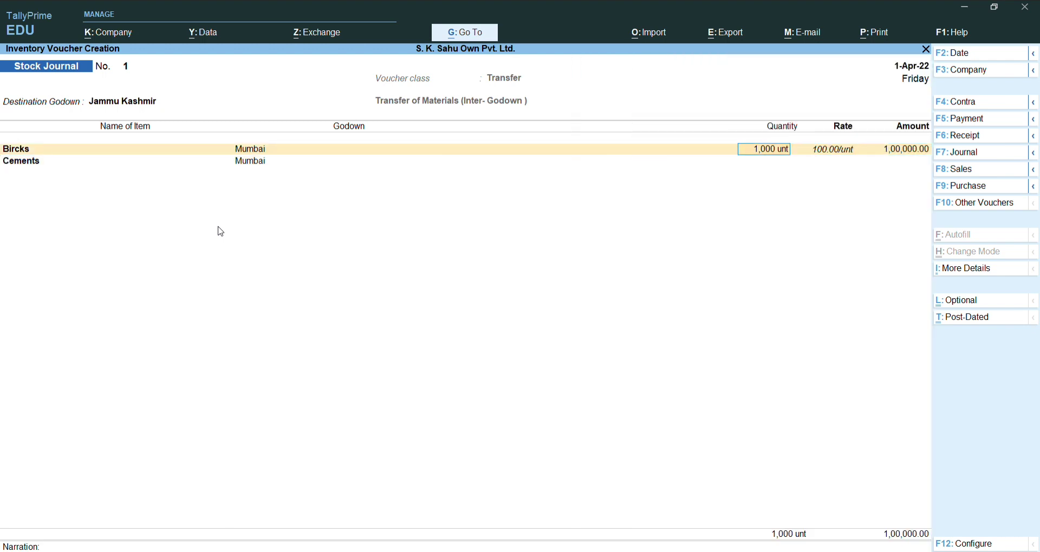
{"action": "type", "text": "10000"}
{"action": "key", "text": "Return"}
{"action": "key", "text": "Return"}
{"action": "key", "text": "Return"}
{"action": "key", "text": "Return"}
{"action": "key", "text": "Return"}
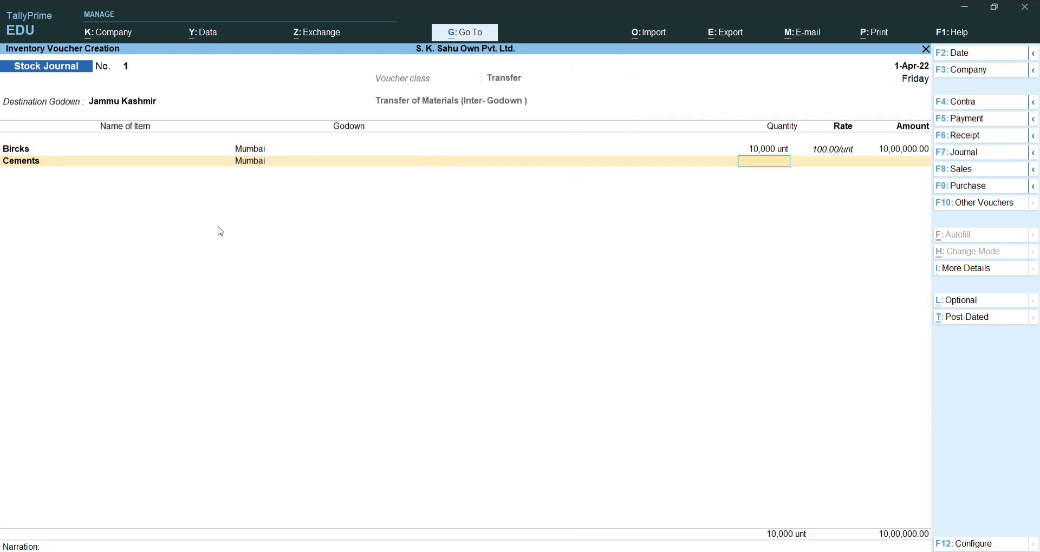
Set the Cements transfer quantity to 700 bag and accept the default rate
{"action": "type", "text": "700"}
{"action": "key", "text": "Return"}
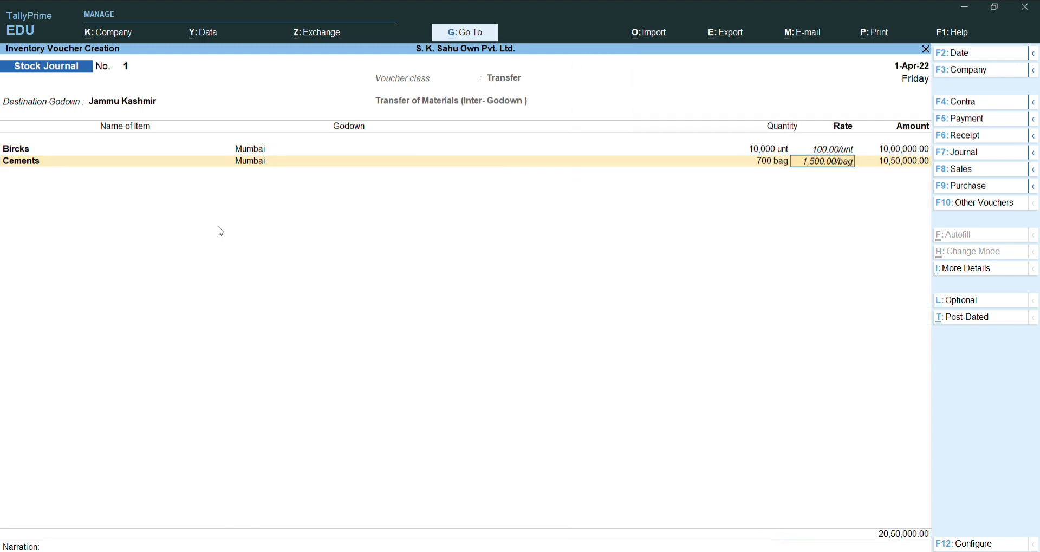
{"action": "key", "text": "Return"}
{"action": "key", "text": "Return"}
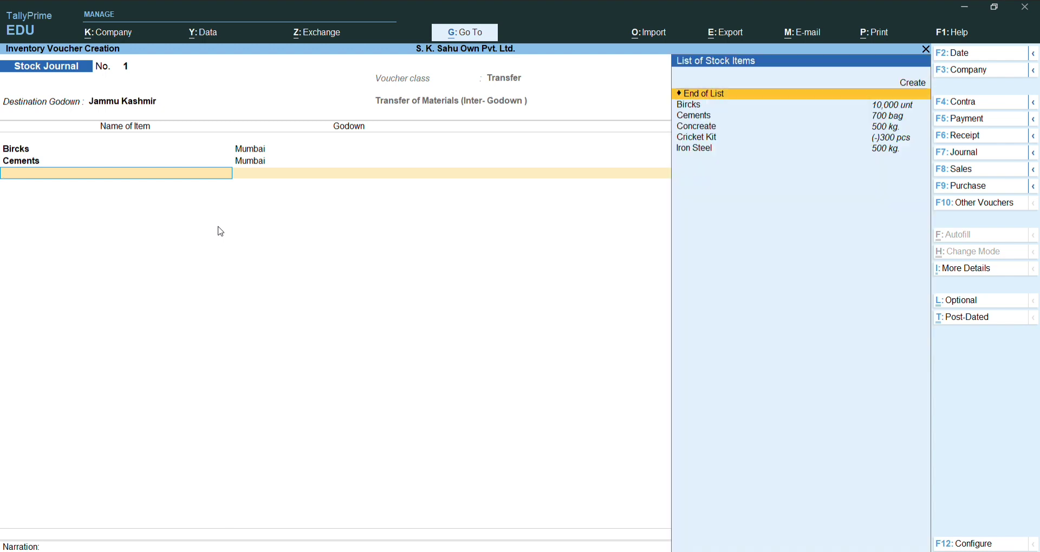
Add a transfer of 500 kg of Concreate from the Mumbai godown at the default rate
{"action": "key", "text": "Down"}
{"action": "key", "text": "Down"}
{"action": "key", "text": "Down"}
{"action": "key", "text": "Down"}
{"action": "key", "text": "Up"}
{"action": "key", "text": "Return"}
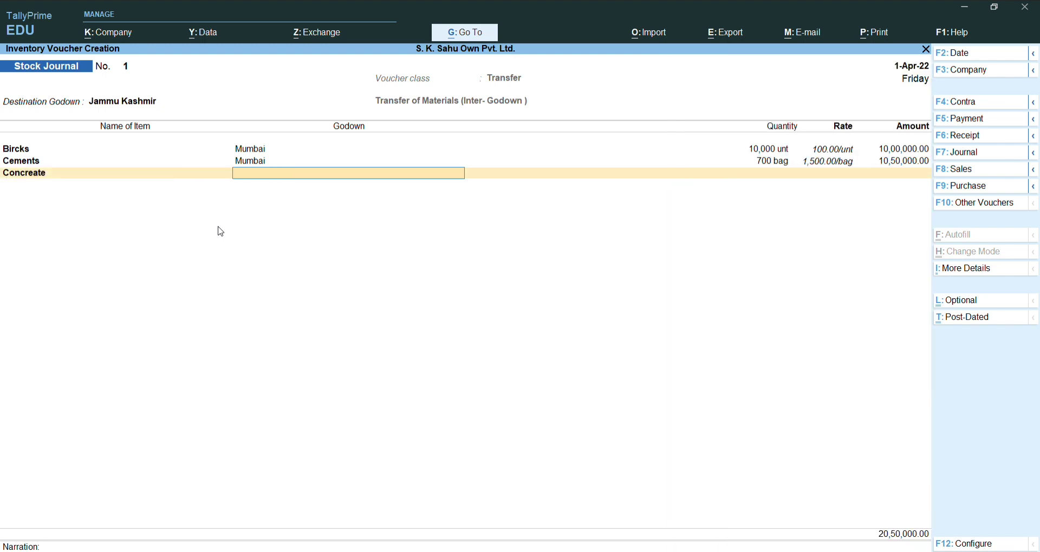
{"action": "key", "text": "Down"}
{"action": "key", "text": "Down"}
{"action": "key", "text": "Down"}
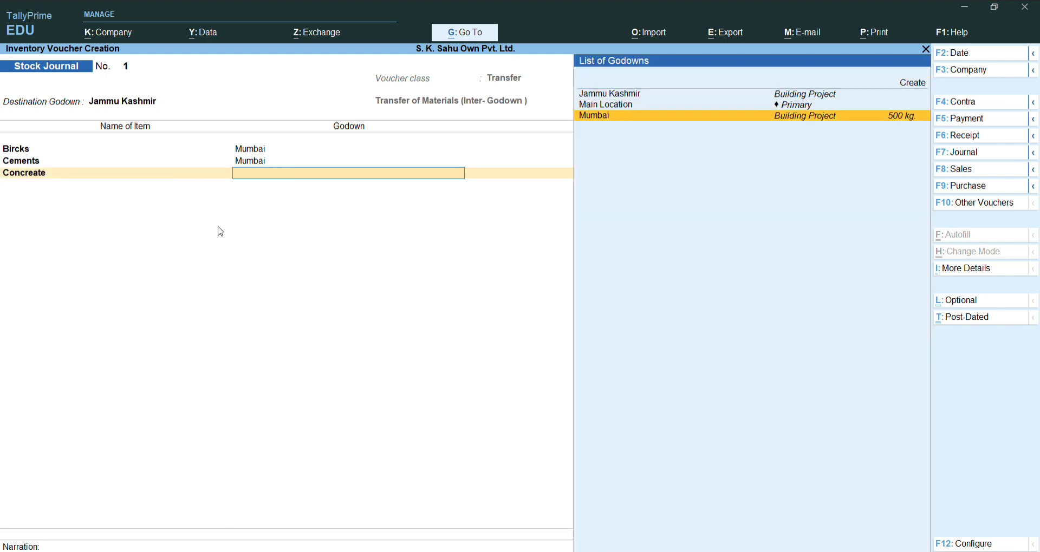
{"action": "key", "text": "Return"}
{"action": "type", "text": "500"}
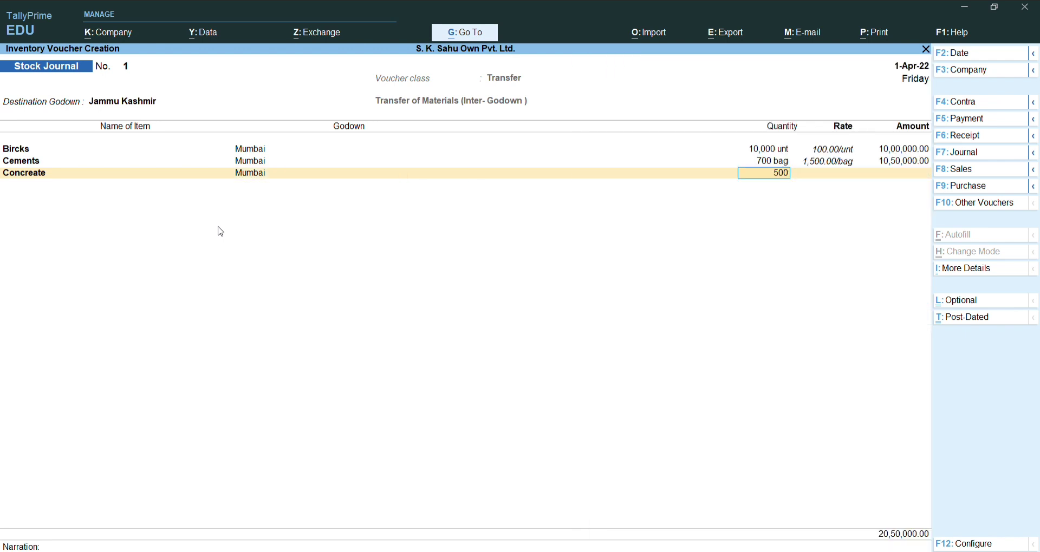
{"action": "key", "text": "Return"}
{"action": "key", "text": "Return"}
{"action": "key", "text": "Return"}
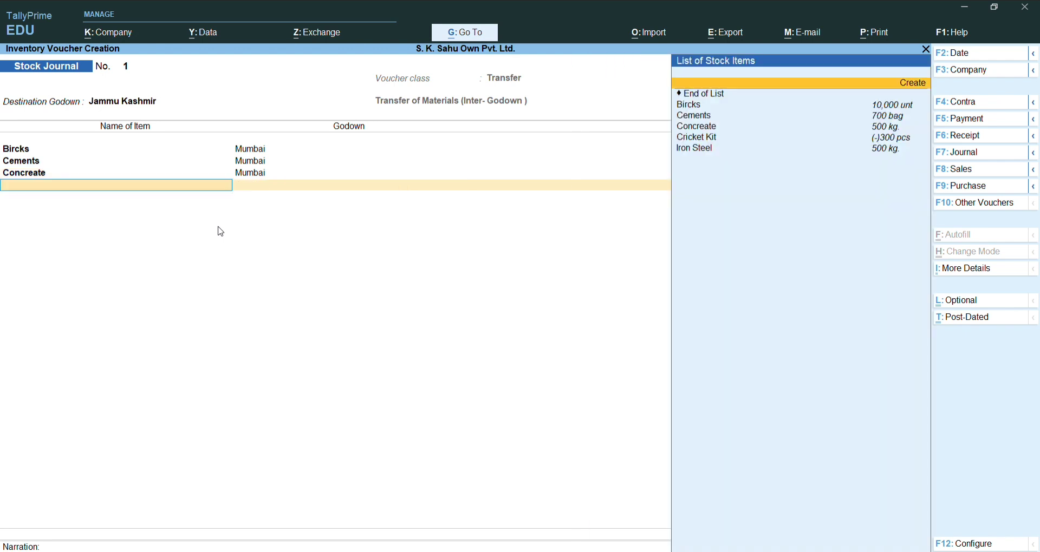
Add a transfer of 500 kg of Iron Steel from the Mumbai godown at the default rate, and save the voucher
{"action": "key", "text": "Down"}
{"action": "key", "text": "Down"}
{"action": "key", "text": "Down"}
{"action": "key", "text": "Down"}
{"action": "key", "text": "Down"}
{"action": "key", "text": "Down"}
{"action": "key", "text": "Return"}
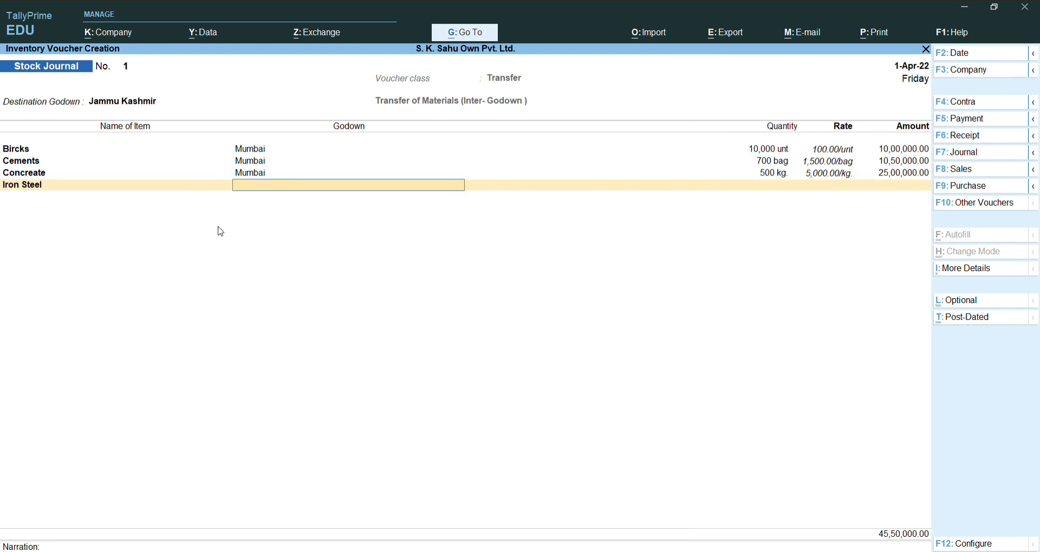
{"action": "key", "text": "Down"}
{"action": "key", "text": "Down"}
{"action": "key", "text": "Down"}
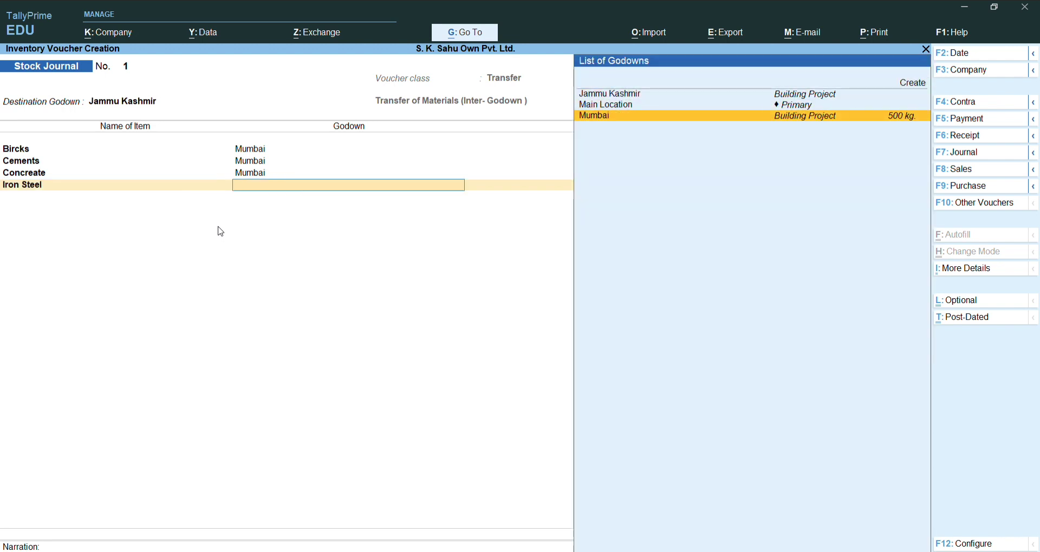
{"action": "key", "text": "Return"}
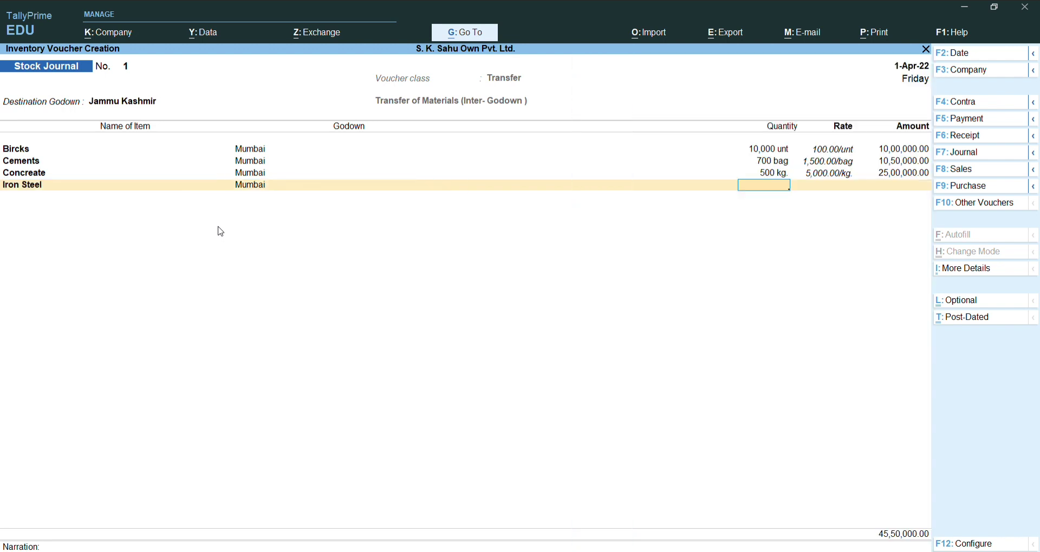
{"action": "key", "text": "BackSpace"}
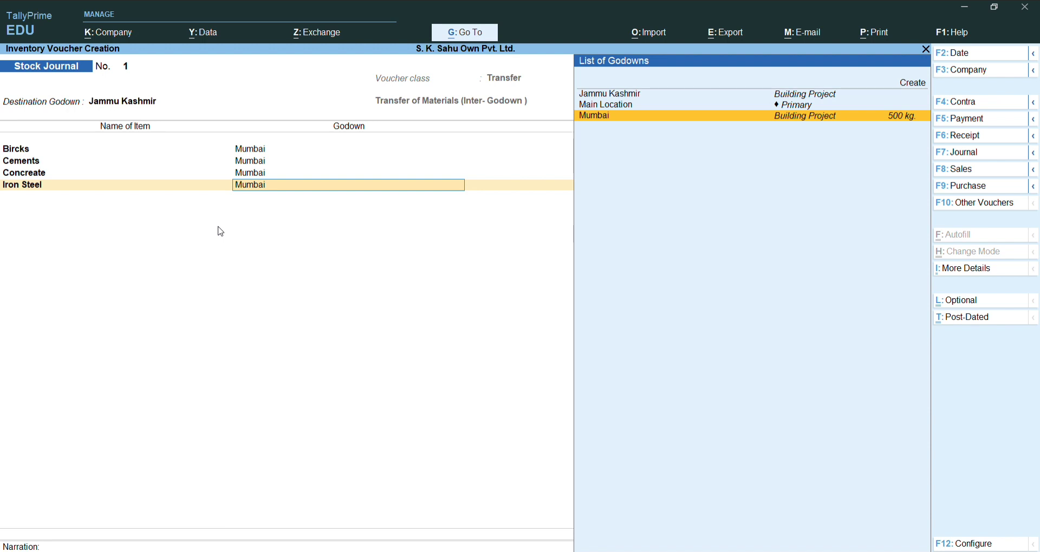
{"action": "key", "text": "Return"}
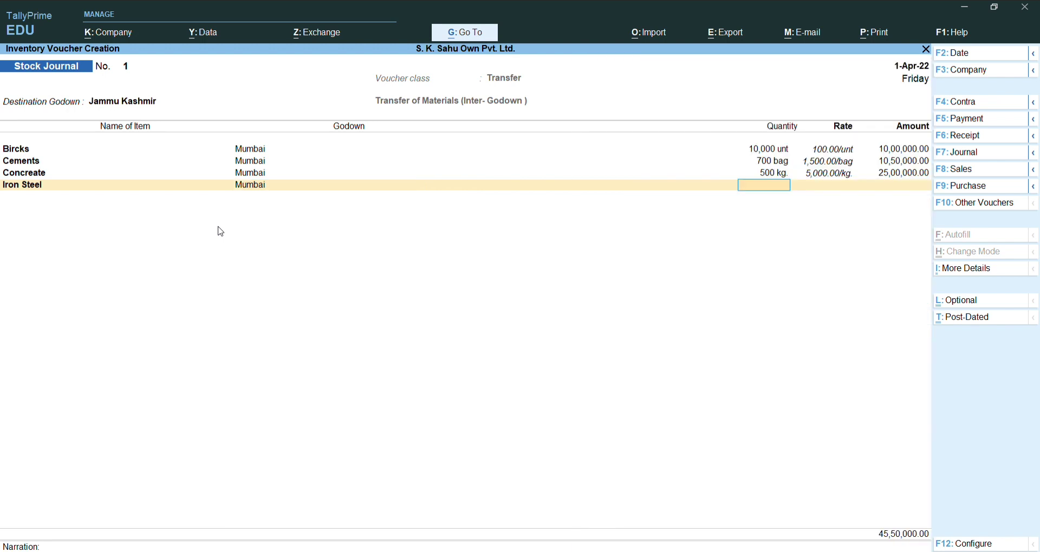
{"action": "type", "text": "500"}
{"action": "key", "text": "Return"}
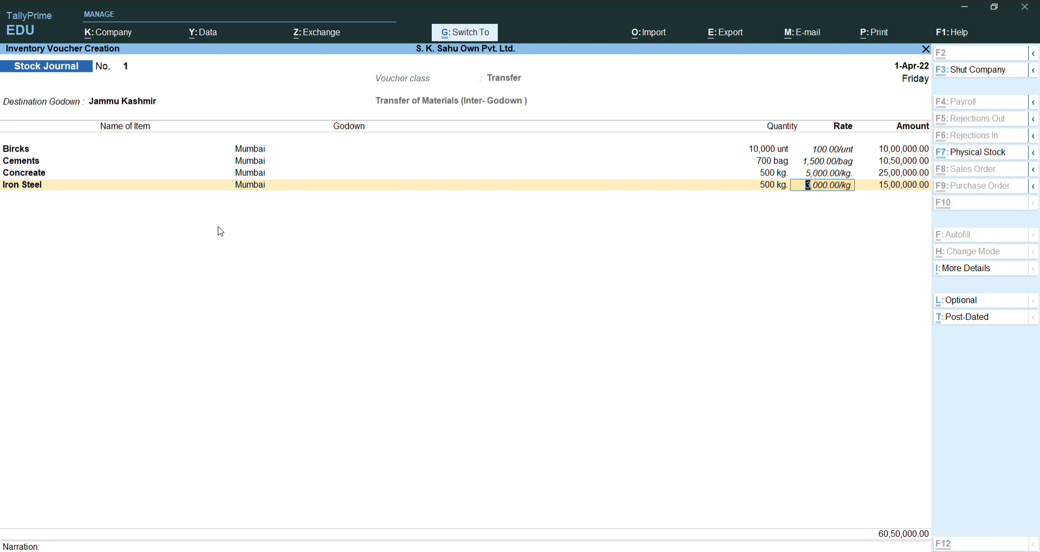
{"action": "key", "text": "ctrl+a"}
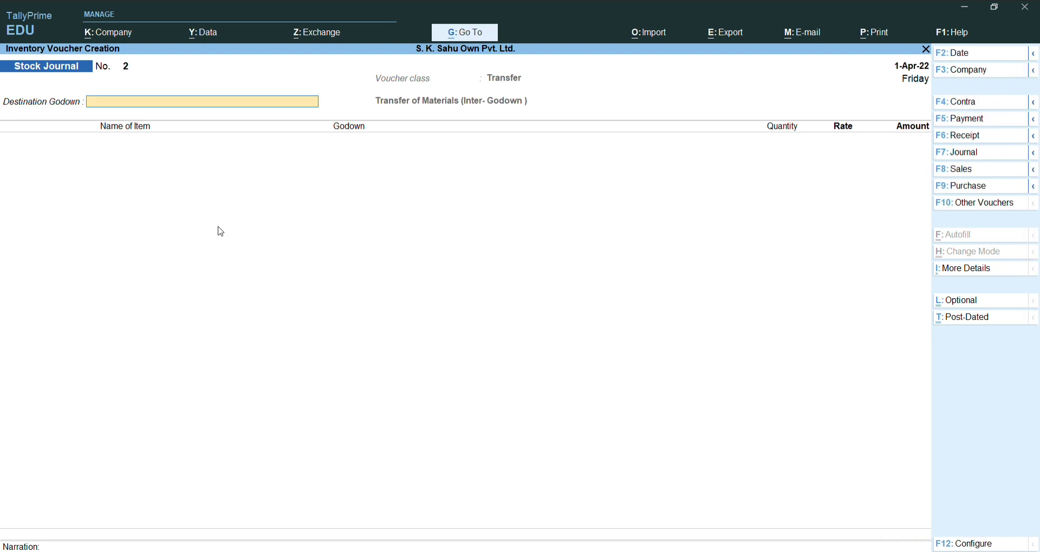
Switch the new Stock Journal voucher to the Consumption class
{"action": "key", "text": "alt"}
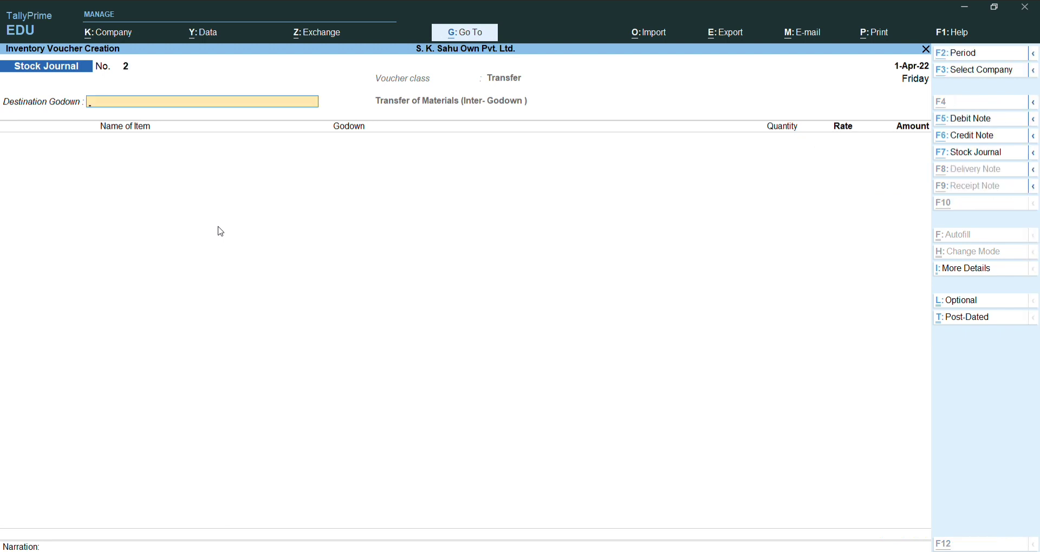
{"action": "key", "text": "alt+F7"}
{"action": "key", "text": "Up"}
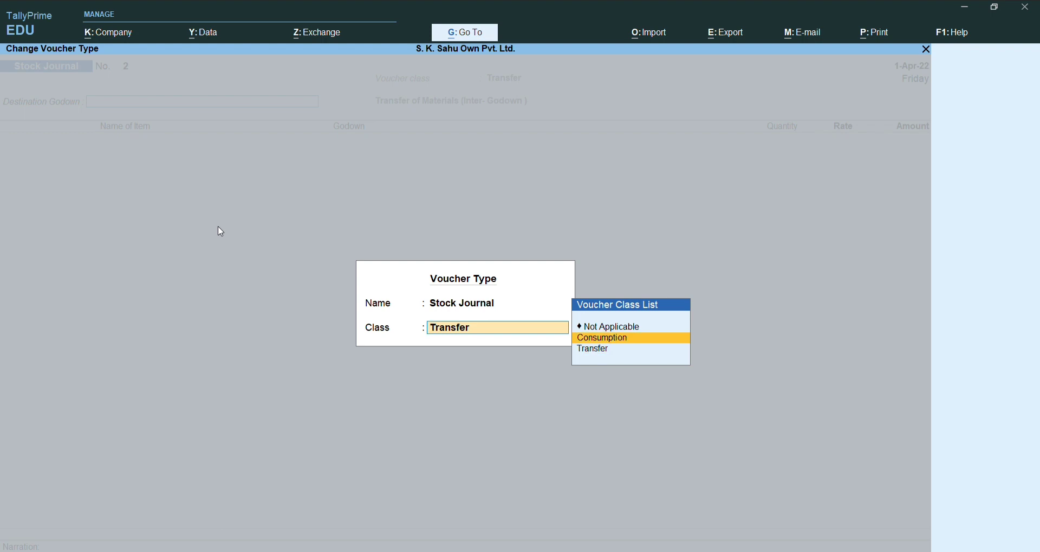
{"action": "key", "text": "Return"}
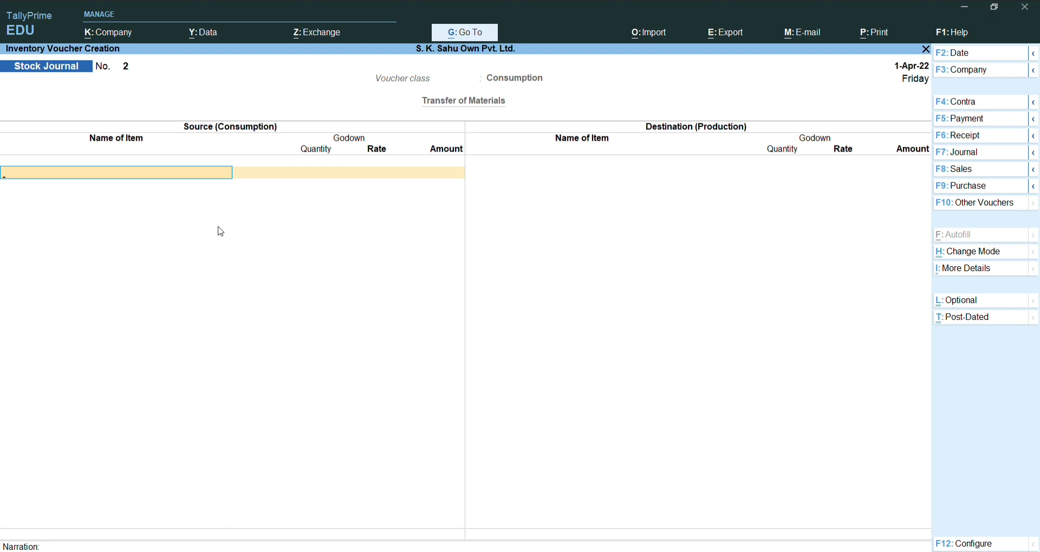
Enter consumption of 10,000 unt of Bircks from the Jammu Kashmir godown at the default rate
{"action": "key", "text": "Down"}
{"action": "key", "text": "Down"}
{"action": "key", "text": "Down"}
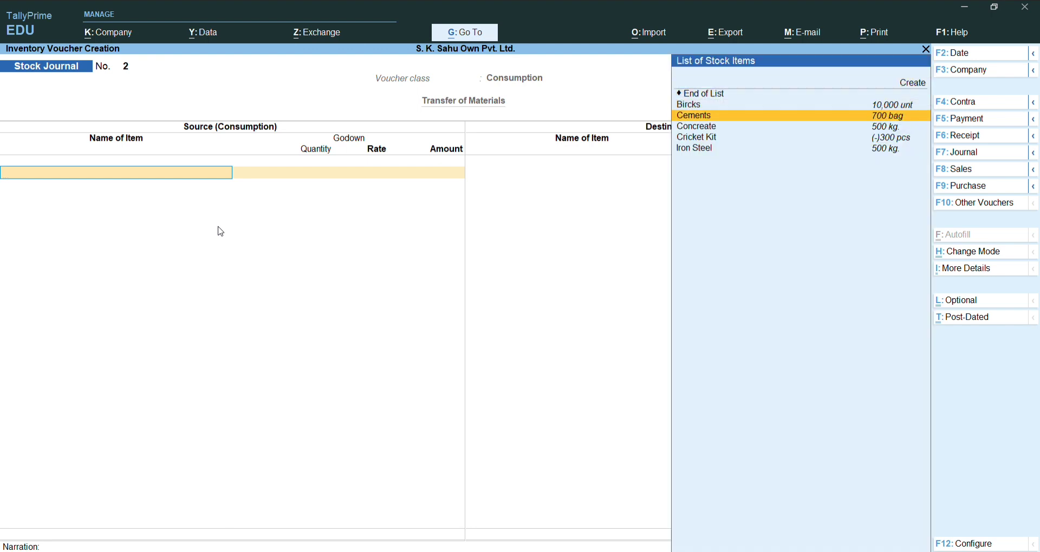
{"action": "key", "text": "Up"}
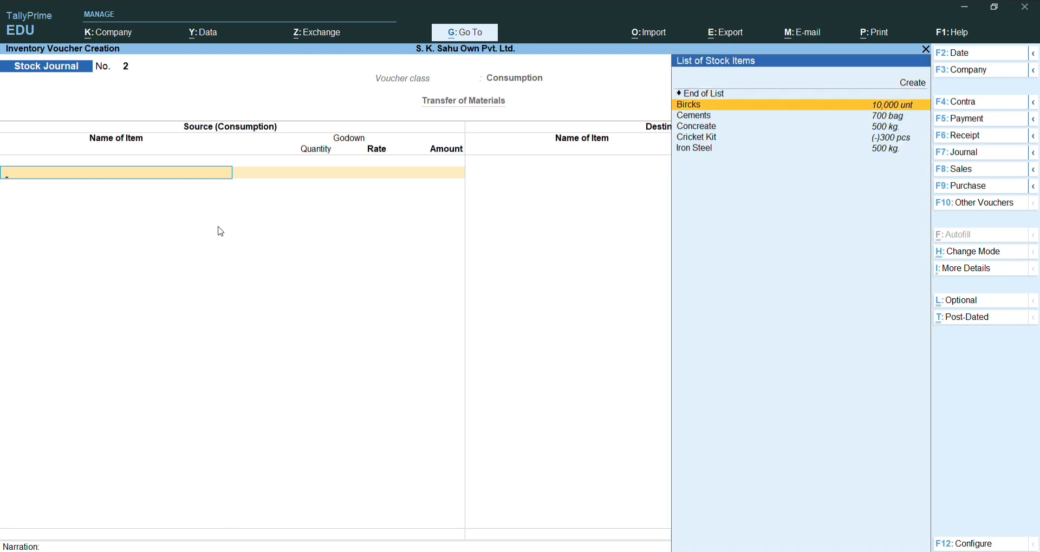
{"action": "key", "text": "Return"}
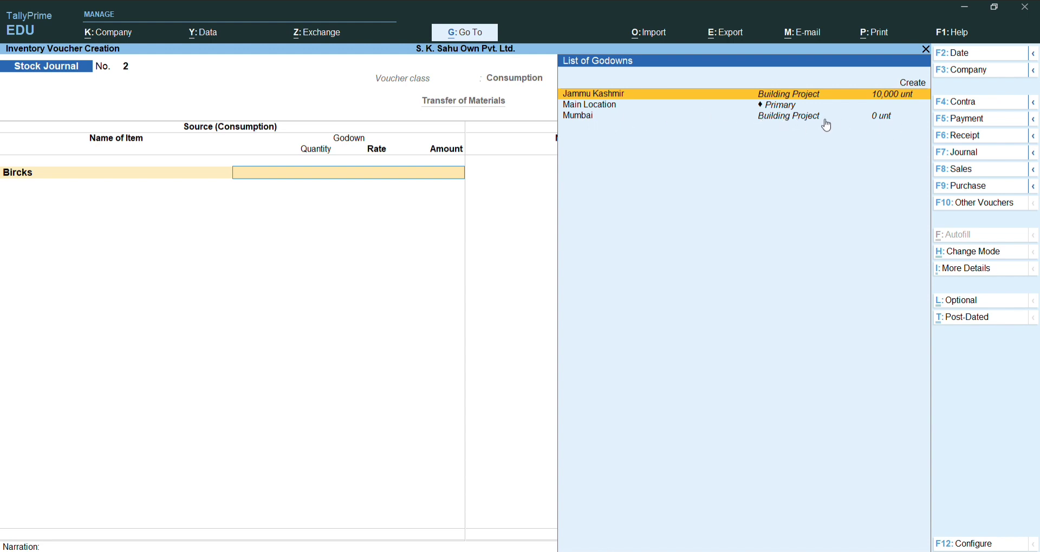
{"action": "type", "text": "1"}
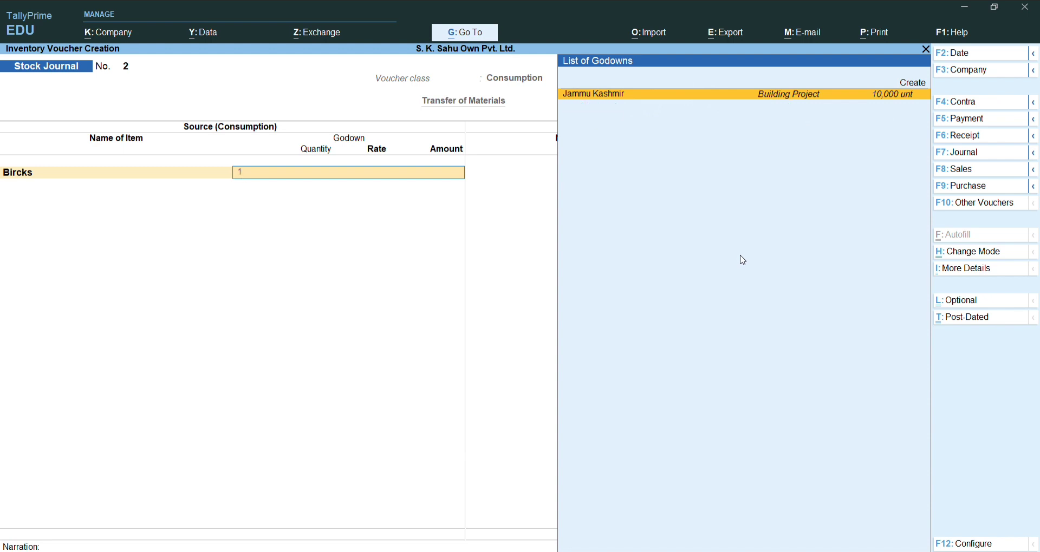
{"action": "type", "text": "0000"}
{"action": "key", "text": "Return"}
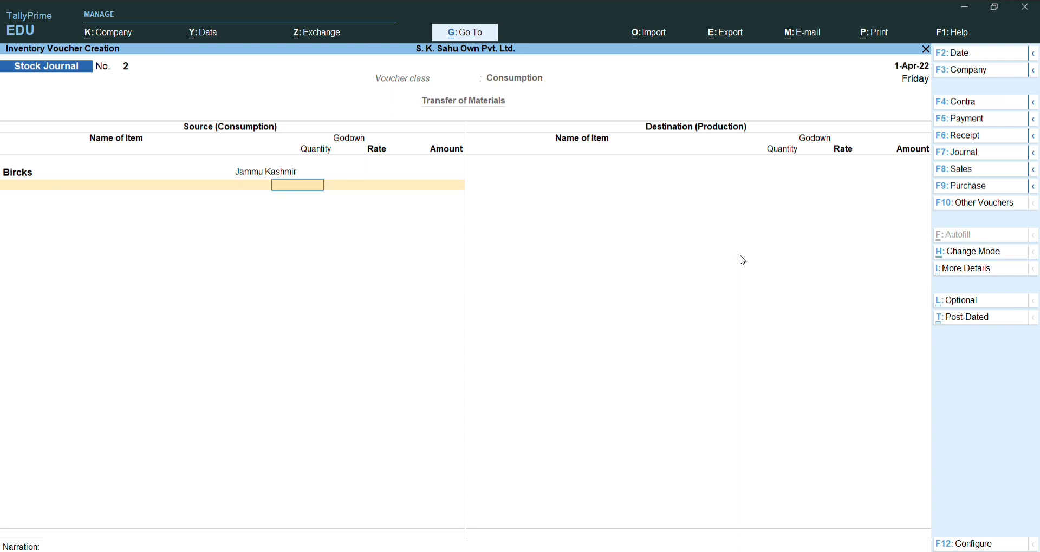
{"action": "type", "text": "10,000"}
{"action": "key", "text": "Return"}
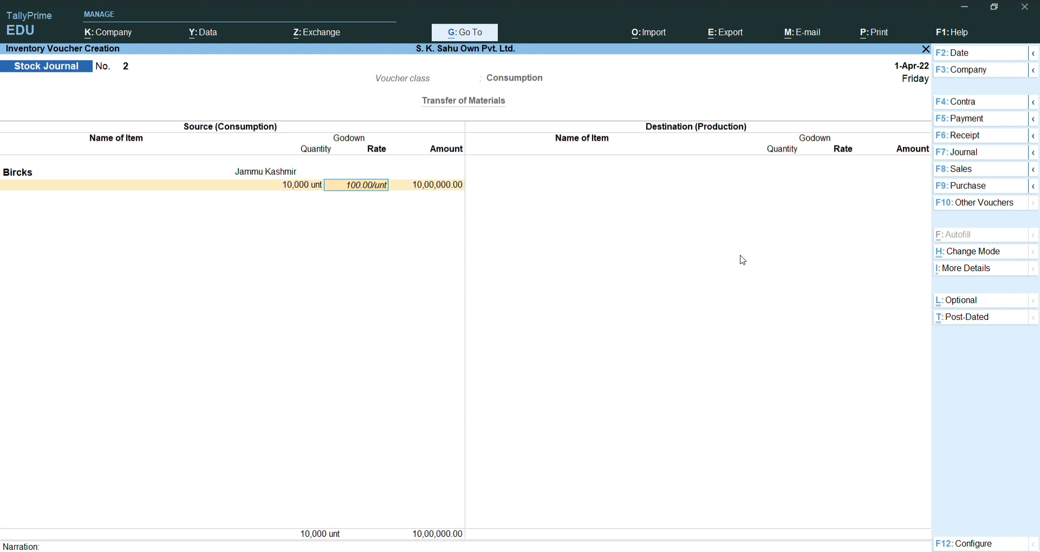
{"action": "key", "text": "Return"}
{"action": "key", "text": "Return"}
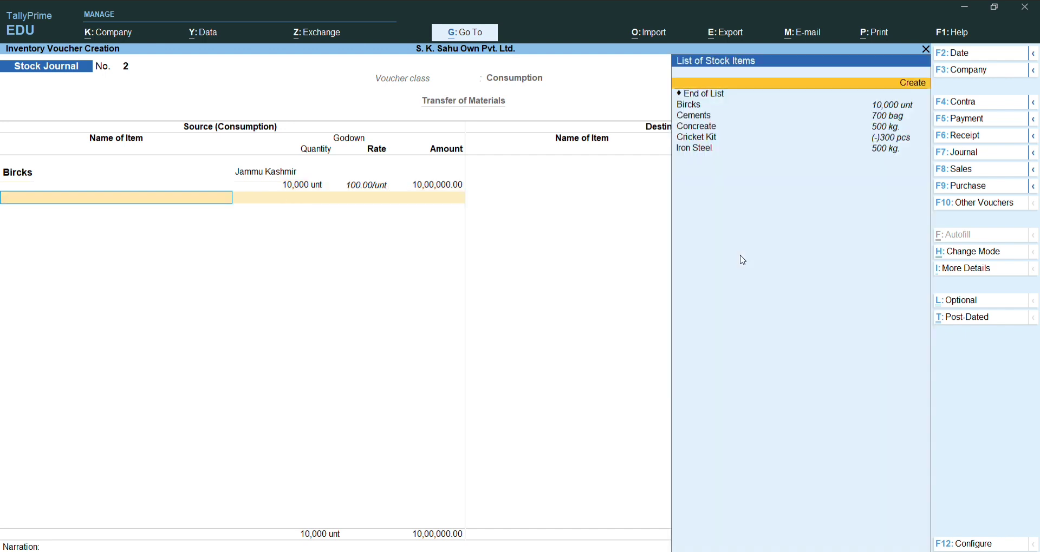
Enter consumption of 700 bag of Cements from the Jammu Kashmir godown at the default rate
{"action": "key", "text": "Down"}
{"action": "key", "text": "Down"}
{"action": "key", "text": "Return"}
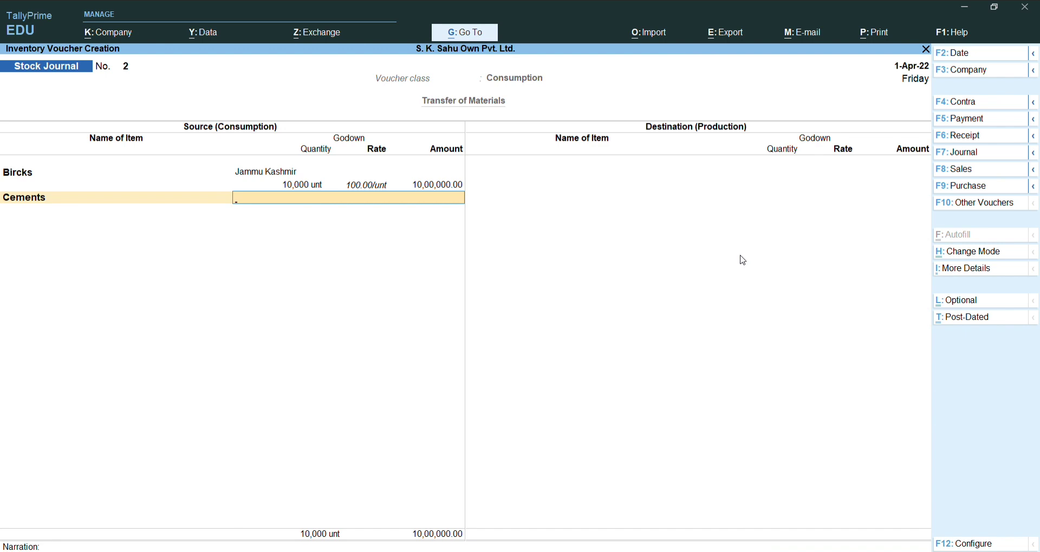
{"action": "key", "text": "Down"}
{"action": "key", "text": "Return"}
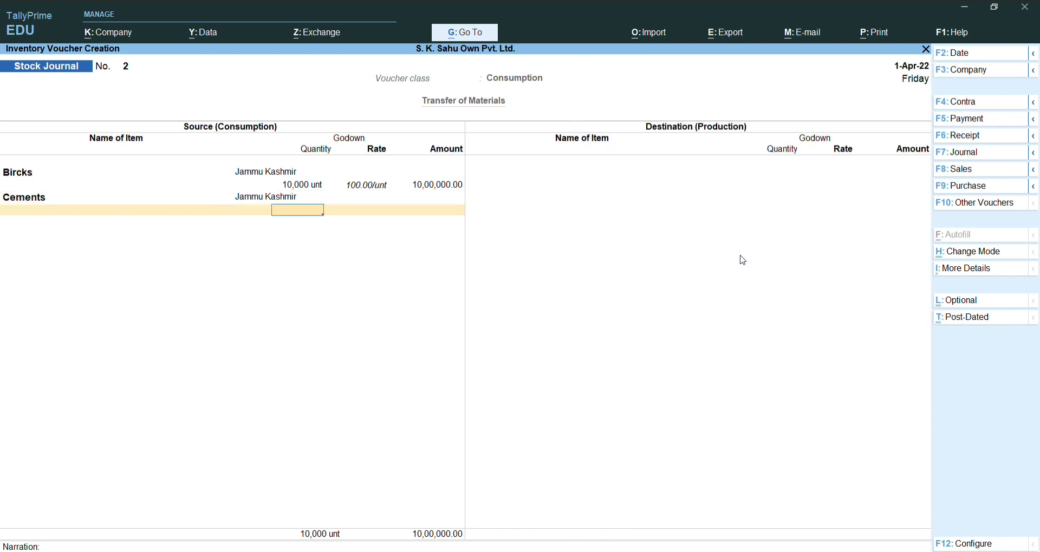
{"action": "type", "text": "700"}
{"action": "key", "text": "Return"}
{"action": "key", "text": "Return"}
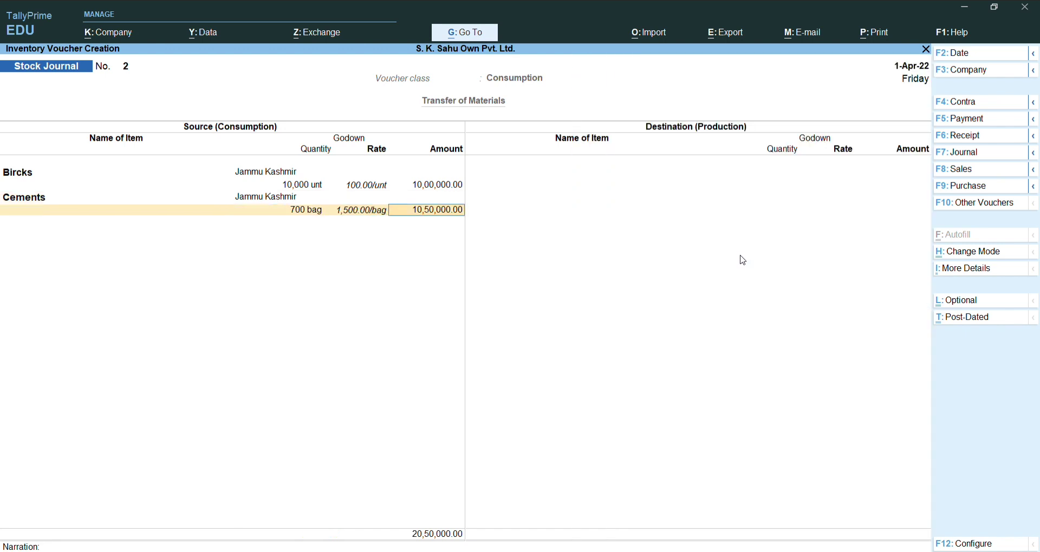
{"action": "key", "text": "Return"}
Enter consumption of 500 kg of Concreate from the Jammu Kashmir godown at the default rate
{"action": "key", "text": "Down"}
{"action": "key", "text": "Down"}
{"action": "key", "text": "Down"}
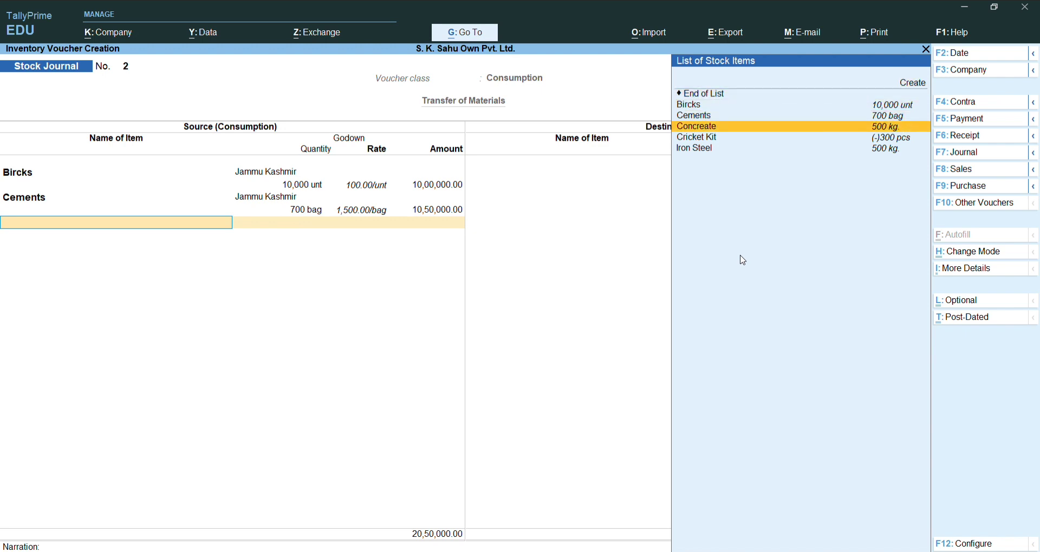
{"action": "key", "text": "Return"}
{"action": "key", "text": "Down"}
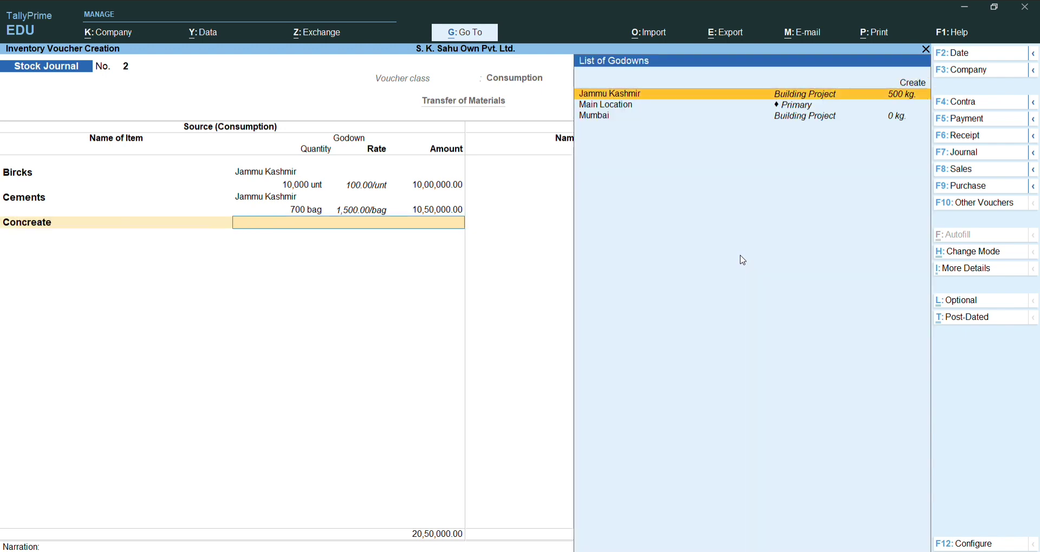
{"action": "key", "text": "Return"}
{"action": "type", "text": "500"}
{"action": "key", "text": "Return"}
{"action": "key", "text": "Return"}
{"action": "key", "text": "Return"}
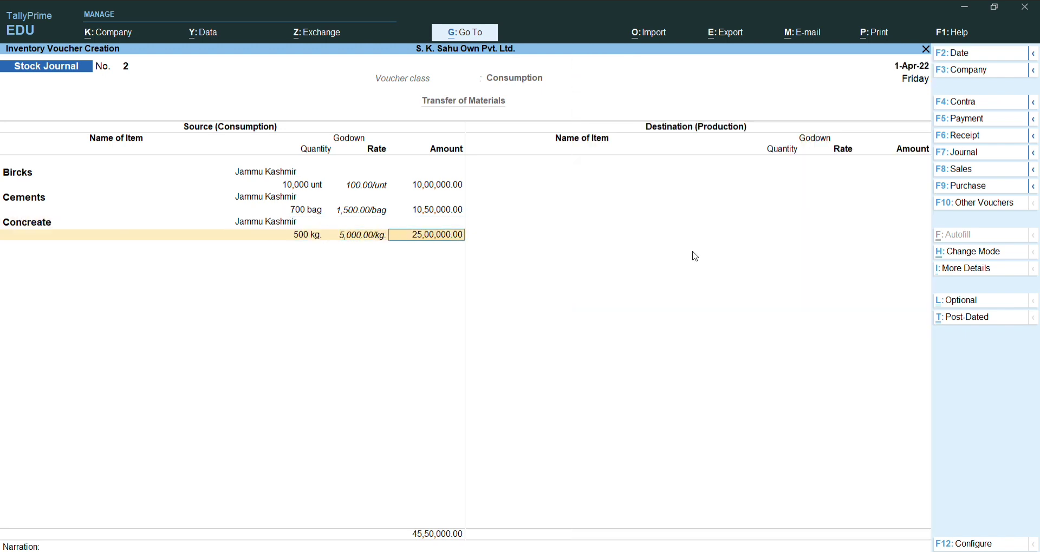
Enter consumption of 500 kg of Iron Steel from the Jammu Kashmir godown at the default rate
{"action": "key", "text": "Down"}
{"action": "key", "text": "Down"}
{"action": "key", "text": "Down"}
{"action": "key", "text": "Down"}
{"action": "key", "text": "Down"}
{"action": "key", "text": "Down"}
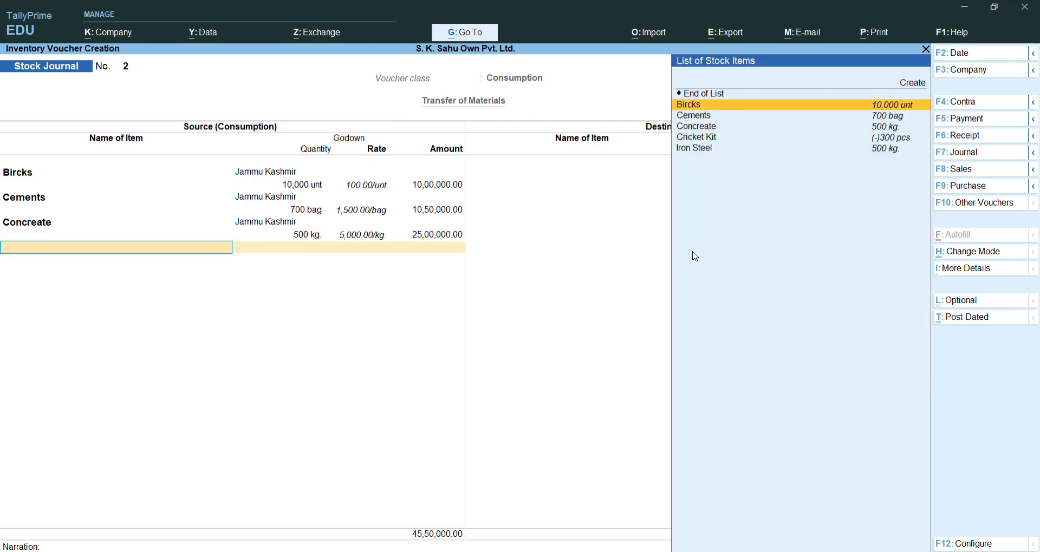
{"action": "key", "text": "Return"}
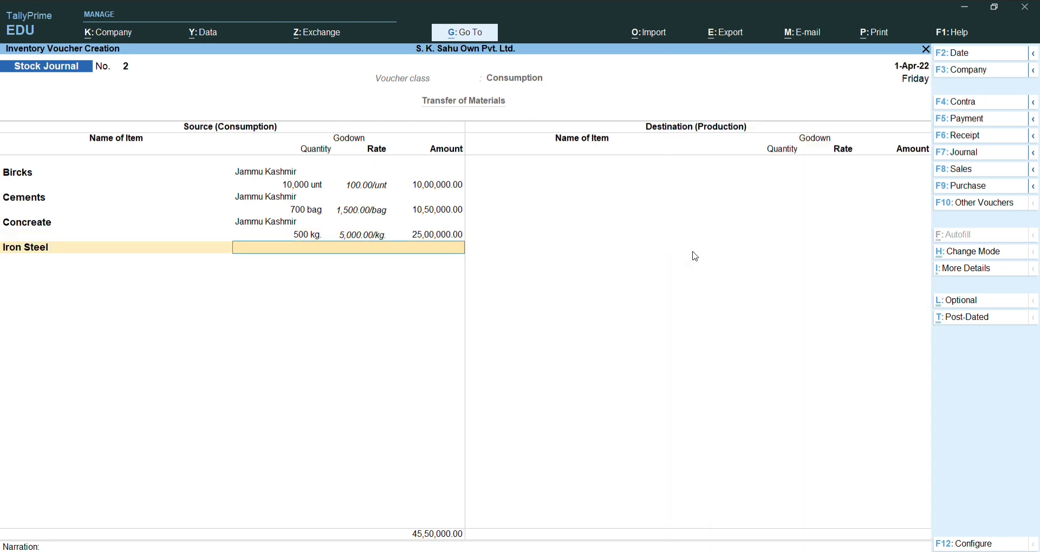
{"action": "key", "text": "Return"}
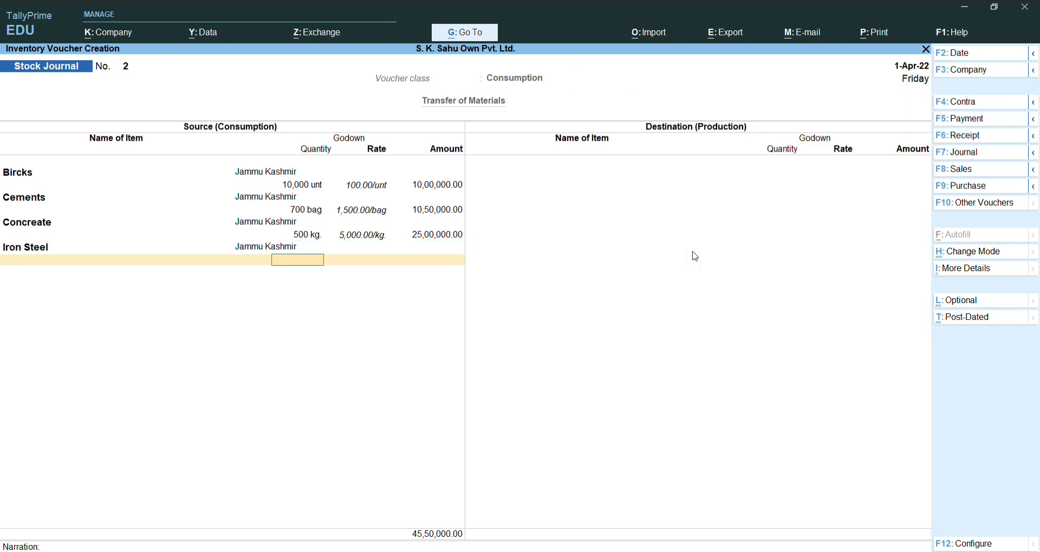
{"action": "key", "text": "BackSpace"}
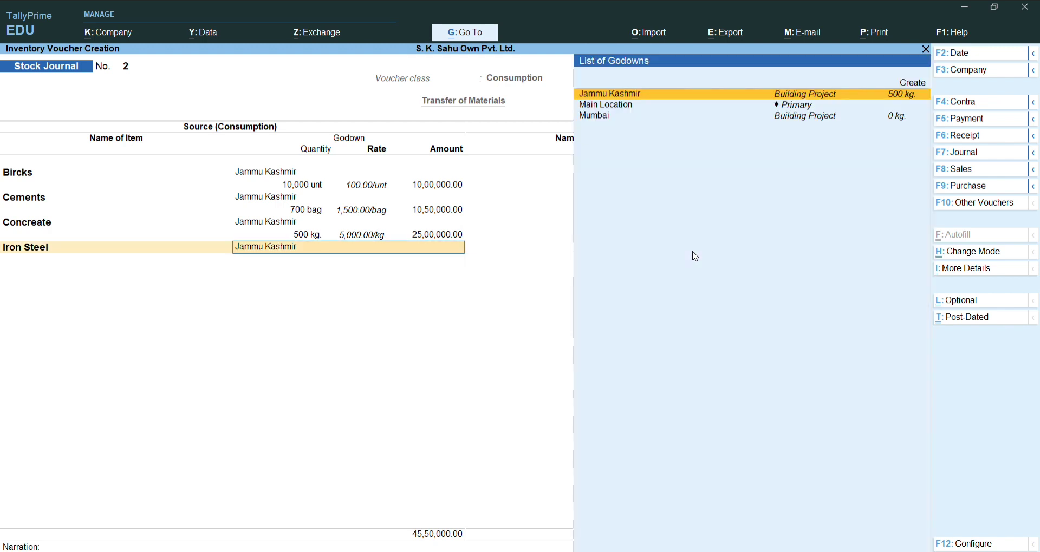
{"action": "key", "text": "Return"}
{"action": "type", "text": "500"}
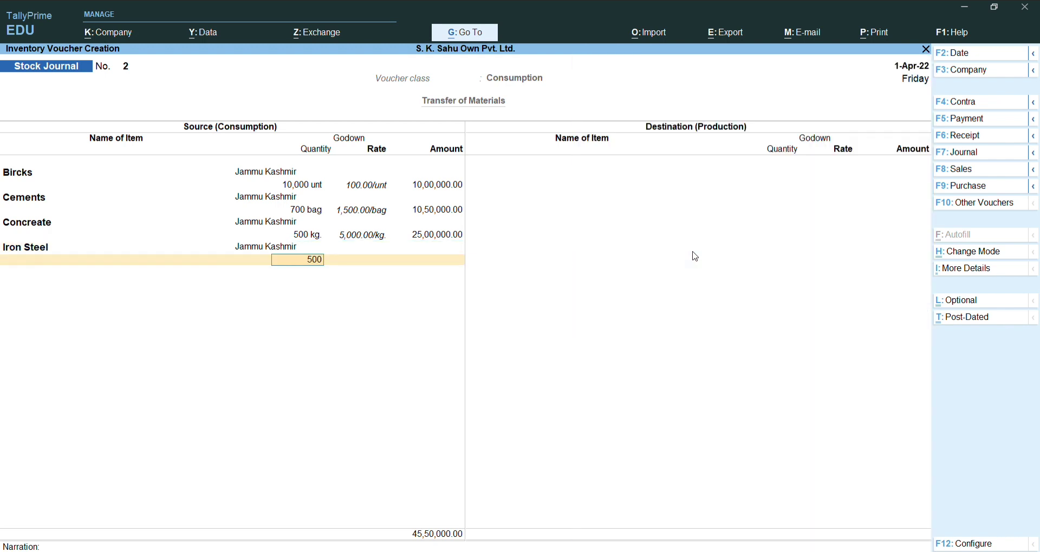
{"action": "key", "text": "Return"}
{"action": "key", "text": "Return"}
{"action": "key", "text": "Return"}
End the source list, leave the destination side without items, save the consumption voucher and leave voucher entry
{"action": "key", "text": "Return"}
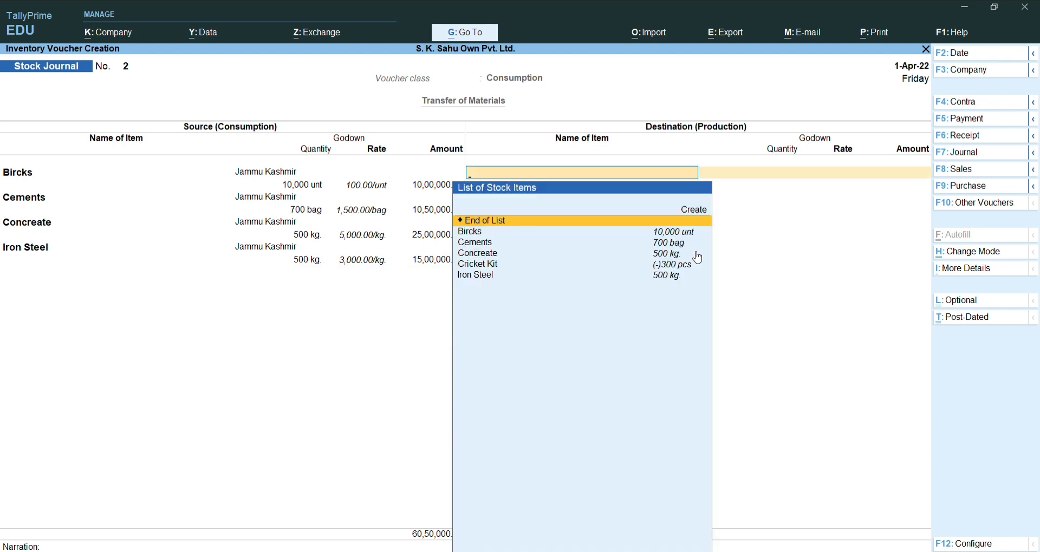
{"action": "key", "text": "Return"}
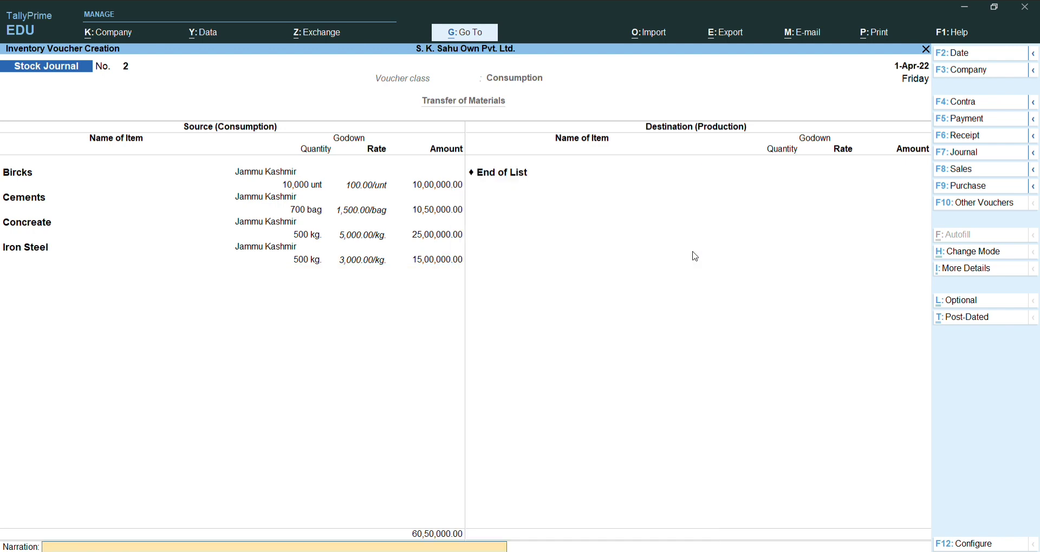
{"action": "key", "text": "ctrl"}
{"action": "key", "text": "ctrl+a"}
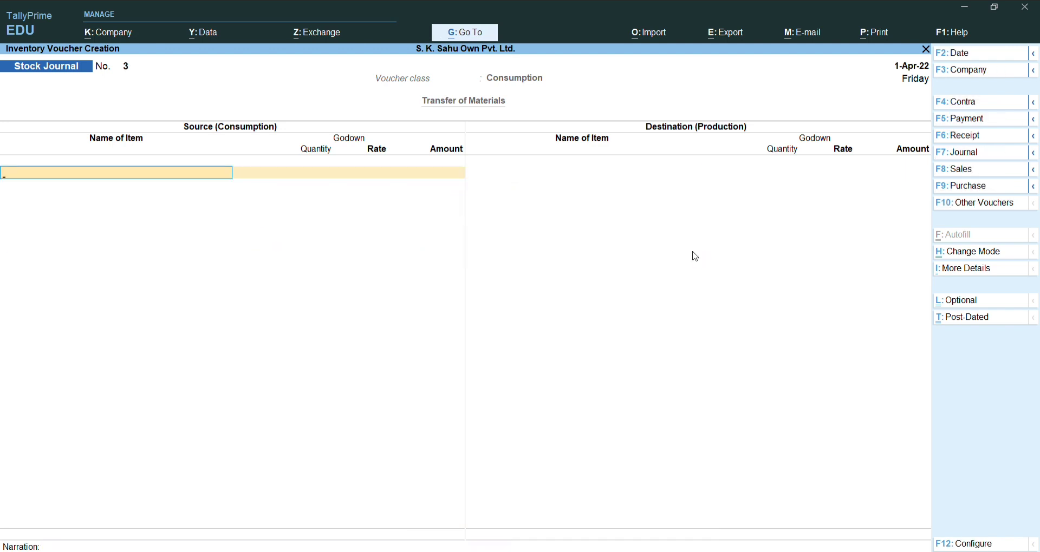
{"action": "key", "text": "Escape"}
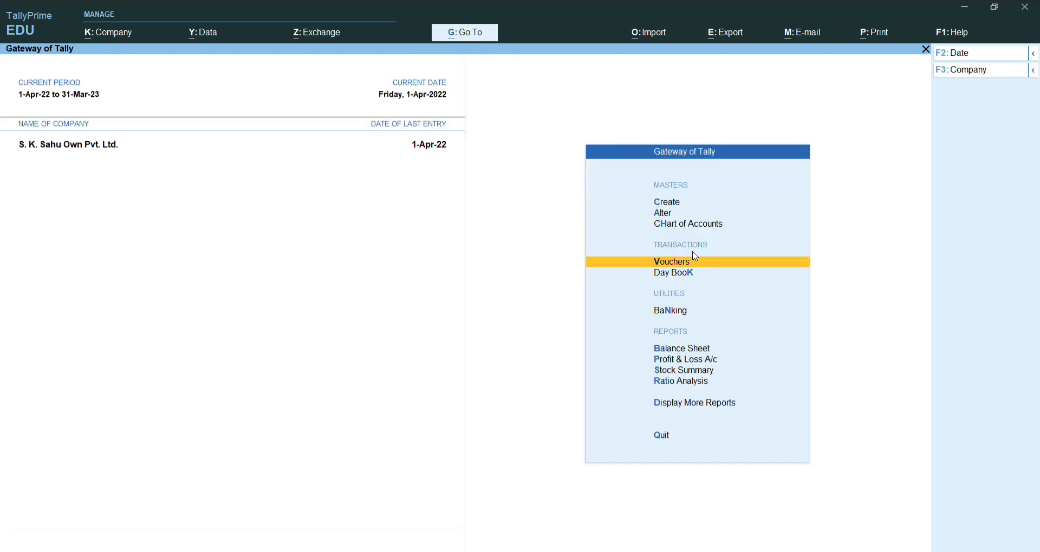
Open the Job Work Analysis report for Building Project
{"action": "key", "text": "Down"}
{"action": "key", "text": "Home"}
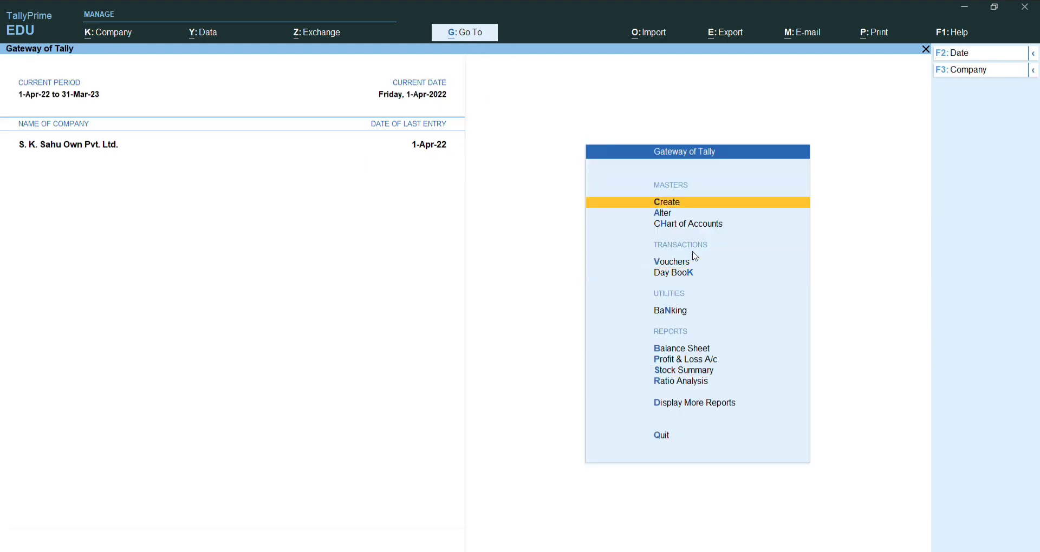
{"action": "key", "text": "End"}
{"action": "key", "text": "Up"}
{"action": "key", "text": "Return"}
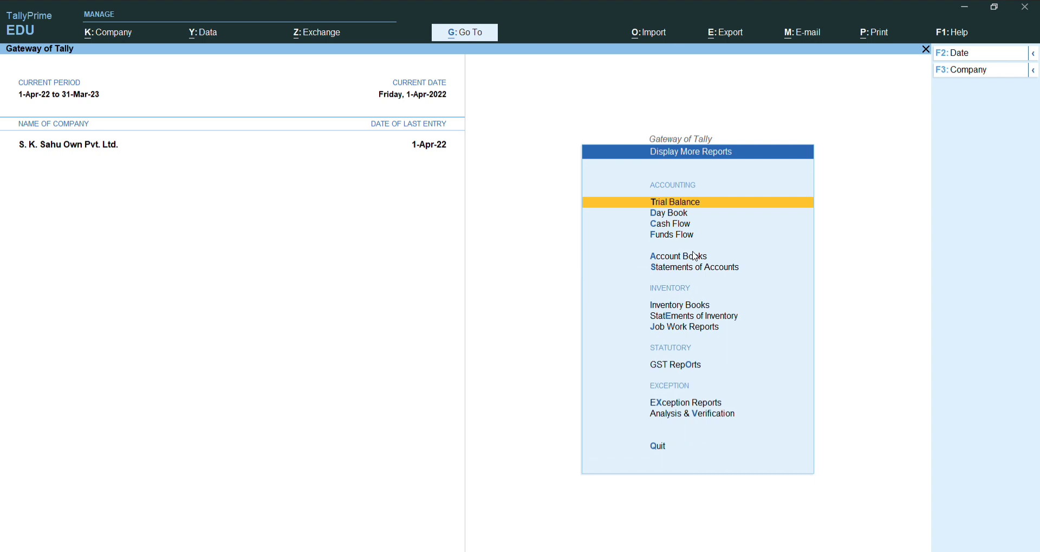
{"action": "key", "text": "Down"}
{"action": "key", "text": "Down"}
{"action": "key", "text": "Down"}
{"action": "key", "text": "Down"}
{"action": "key", "text": "Down"}
{"action": "key", "text": "Down"}
{"action": "key", "text": "Down"}
{"action": "key", "text": "Down"}
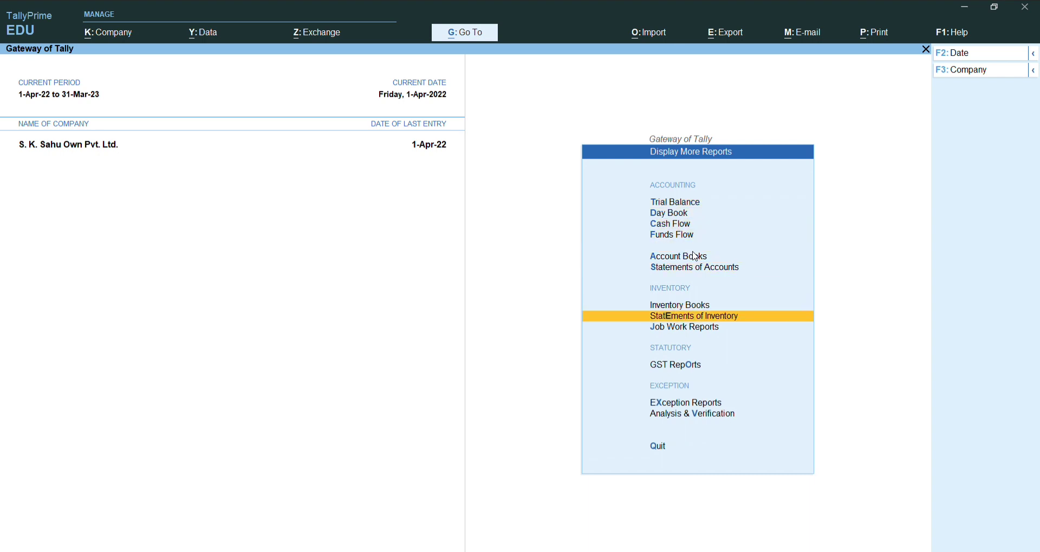
{"action": "key", "text": "Up"}
{"action": "key", "text": "Return"}
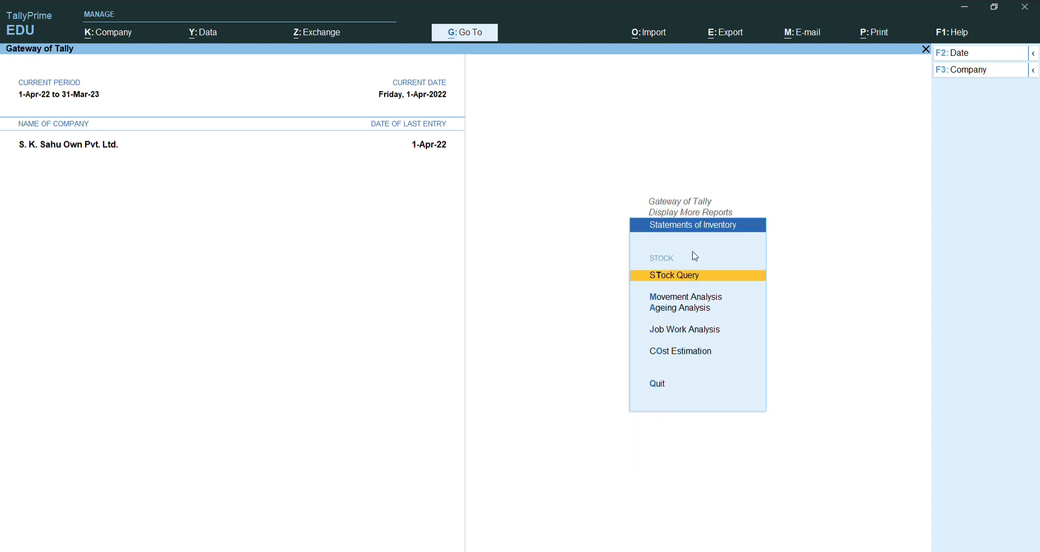
{"action": "key", "text": "Down"}
{"action": "key", "text": "Down"}
{"action": "key", "text": "Down"}
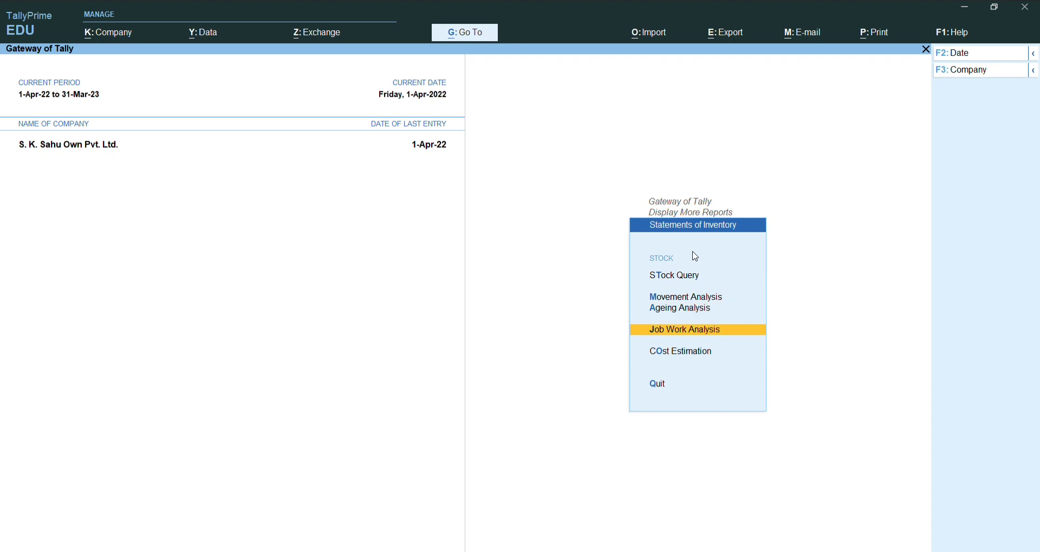
{"action": "key", "text": "Return"}
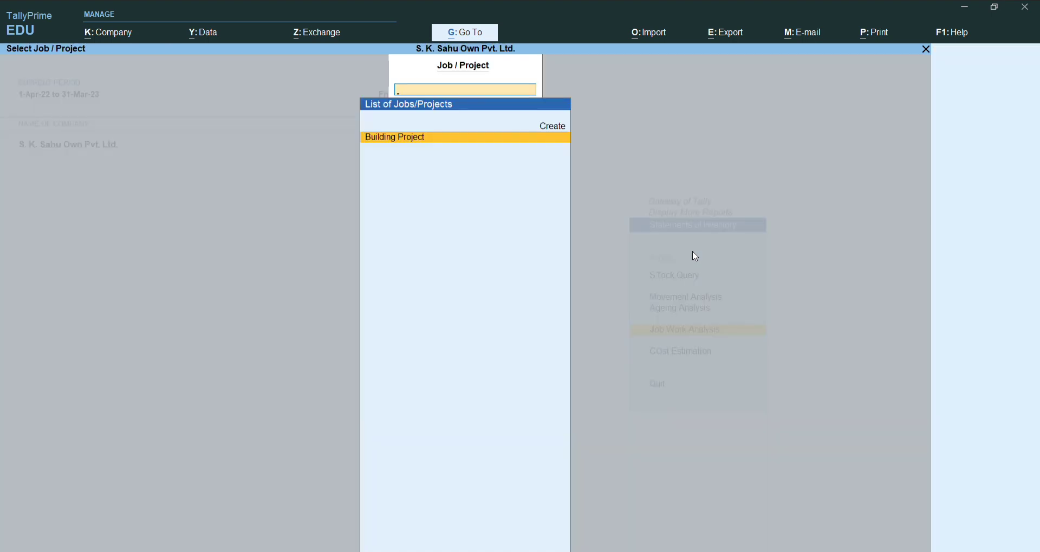
{"action": "key", "text": "Return"}
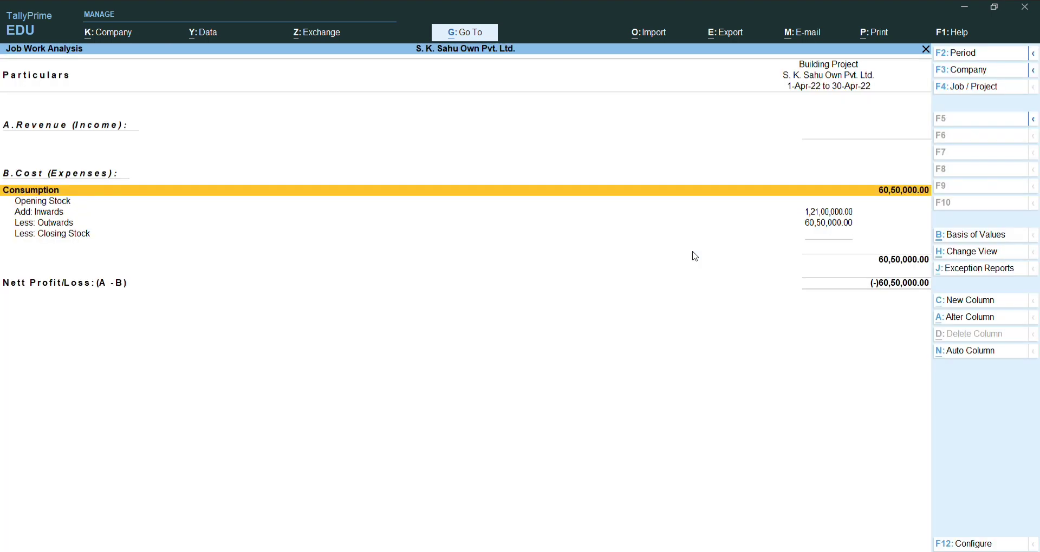
Expand the Job Work Analysis to its detailed view, examine the consumption, inwards and outwards breakdown, and close the report
{"action": "key", "text": "alt+F5"}
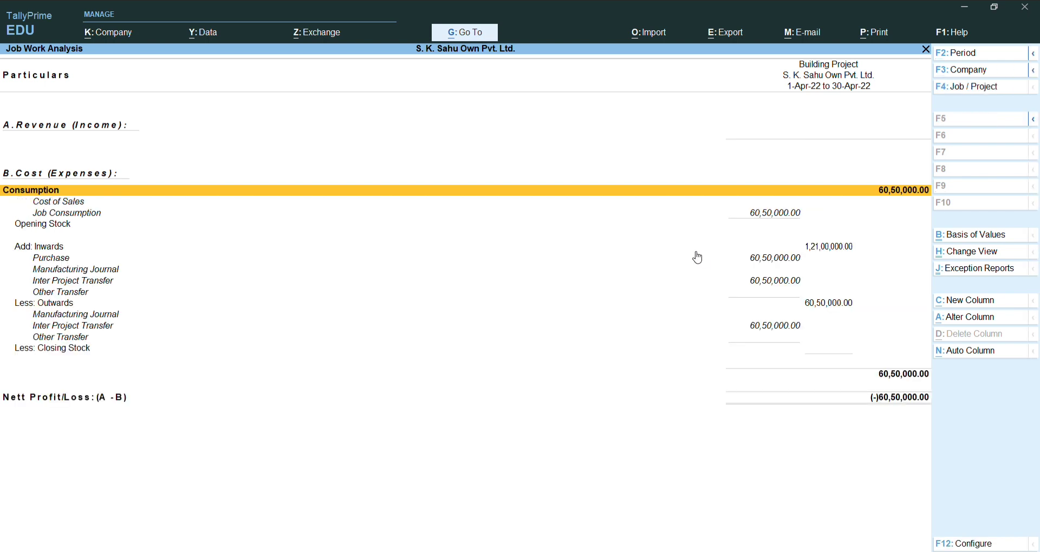
{"action": "key", "text": "Down"}
{"action": "key", "text": "Up"}
{"action": "key", "text": "Escape"}
{"action": "key", "text": "Escape"}
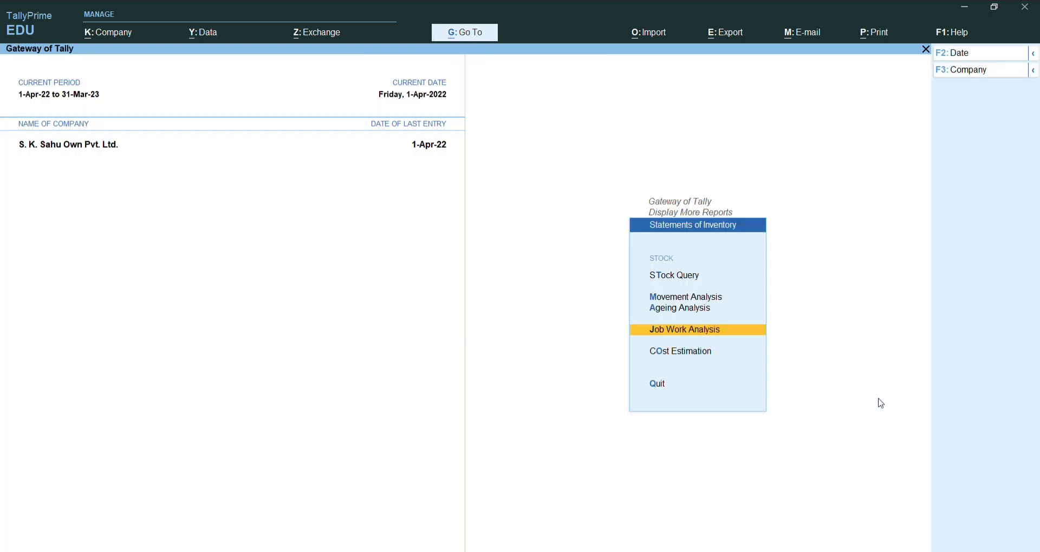
{"action": "key", "text": "Escape"}
{"action": "key", "text": "Escape"}
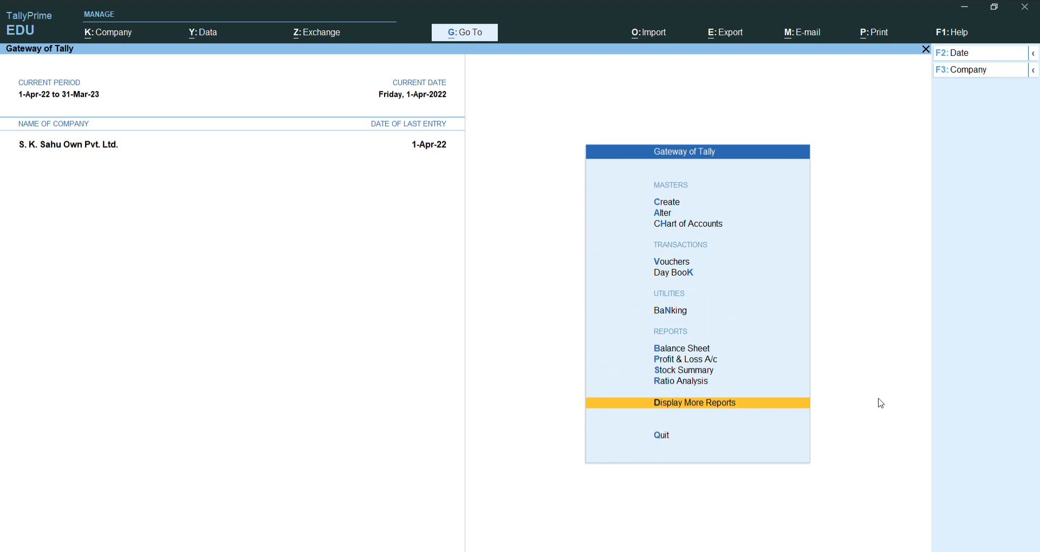
Start a Payment voucher with supplier reference 01 dated 1-Apr-22
{"action": "key", "text": "alt+F7"}
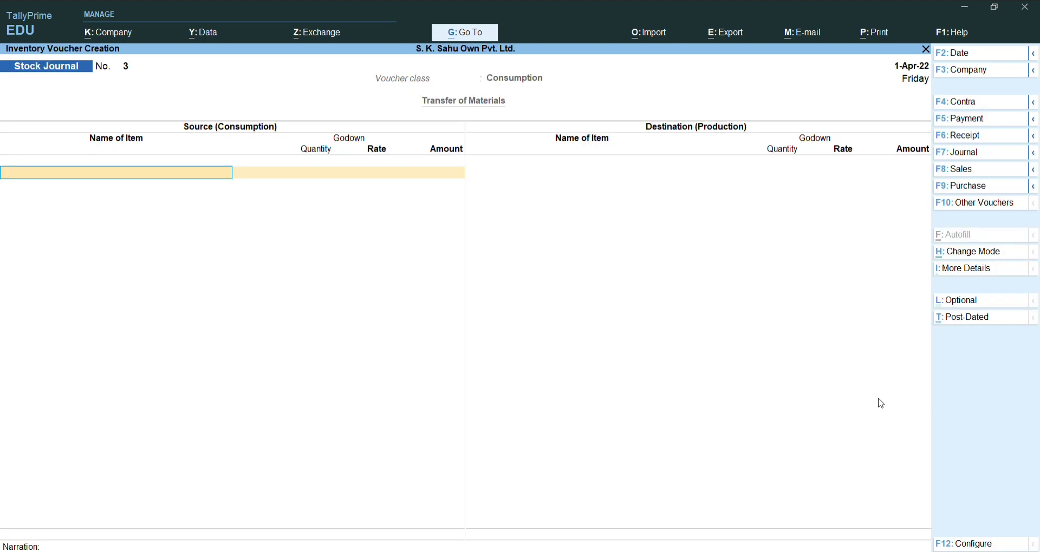
{"action": "key", "text": "F5"}
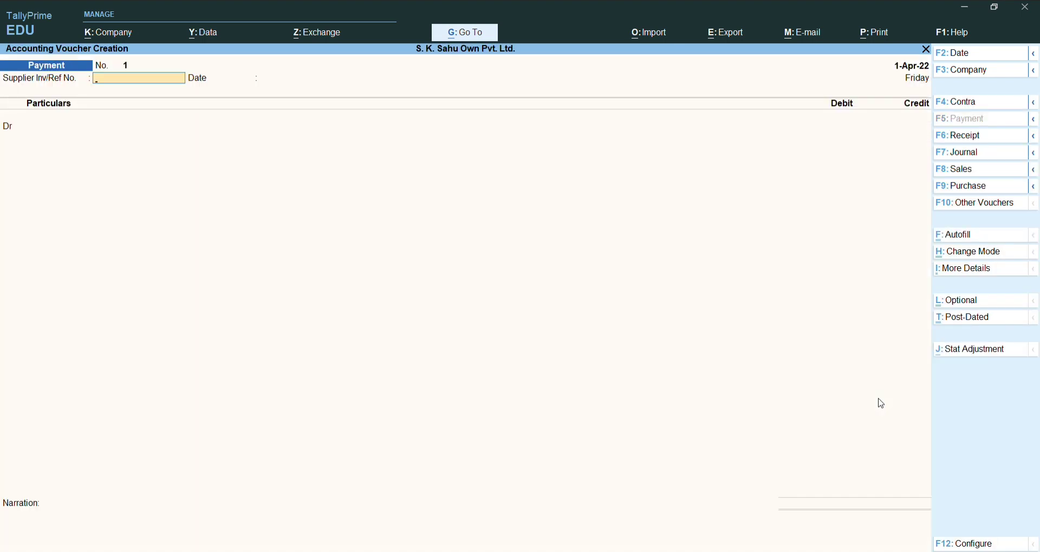
{"action": "type", "text": "01"}
{"action": "key", "text": "Return"}
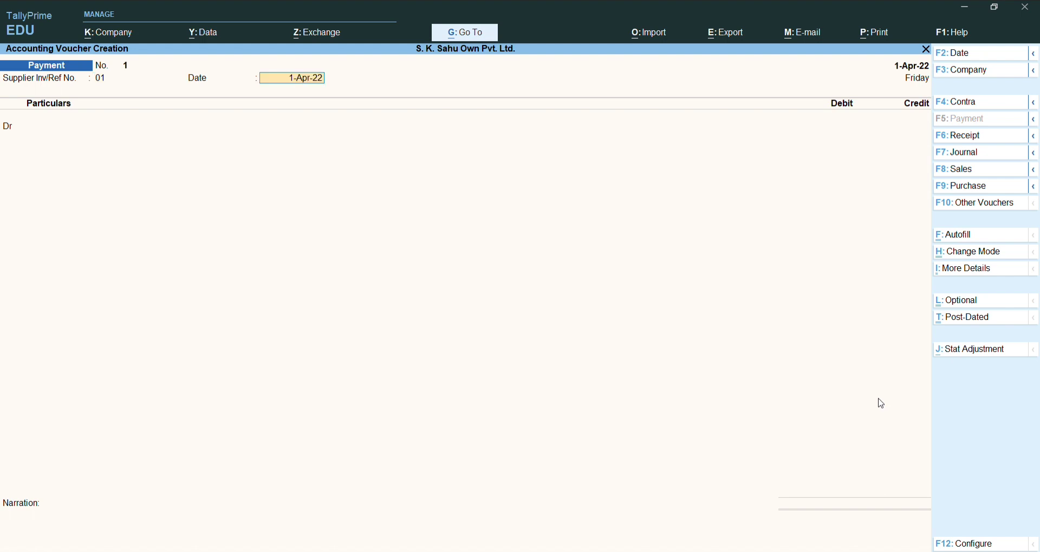
{"action": "key", "text": "Return"}
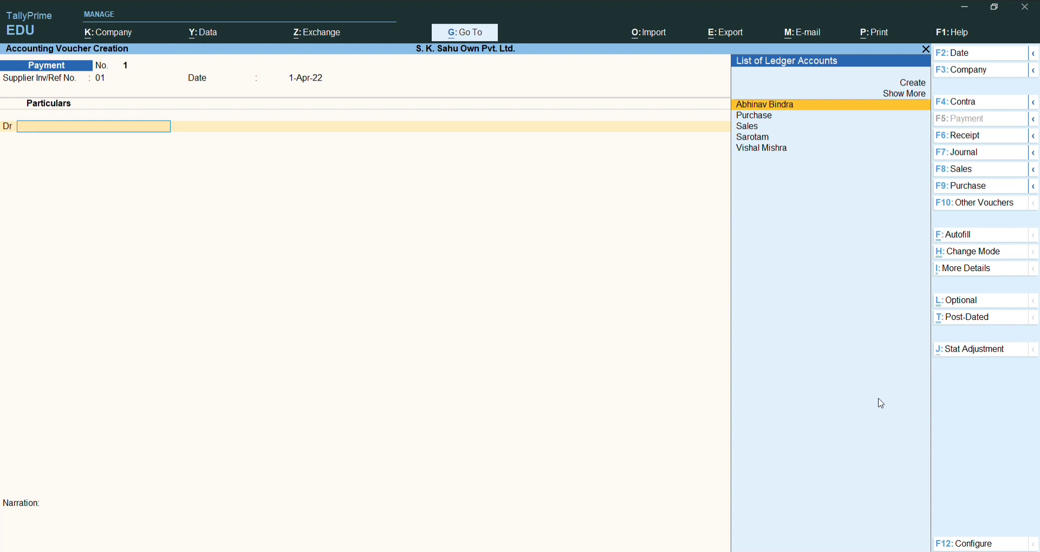
Create a Wages ledger under Direct Expenses from the debit line of the payment
{"action": "type", "text": "w"}
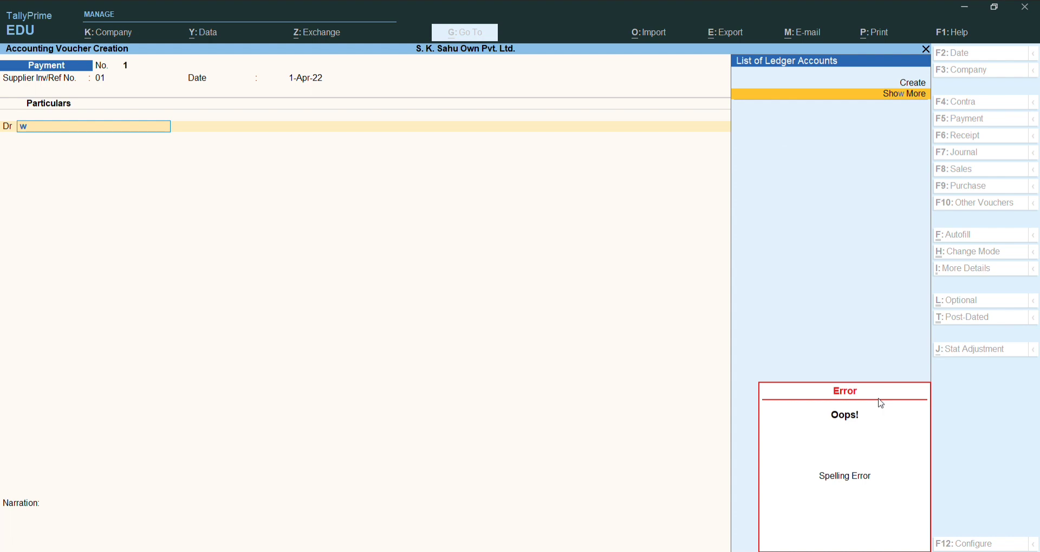
{"action": "key", "text": "alt+c"}
{"action": "type", "text": "Wages"}
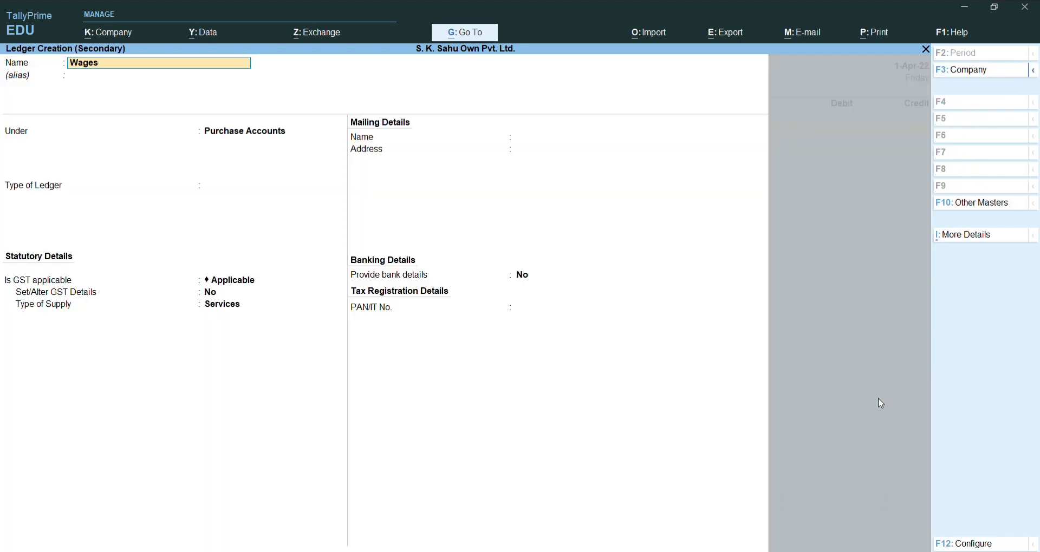
{"action": "key", "text": "Return"}
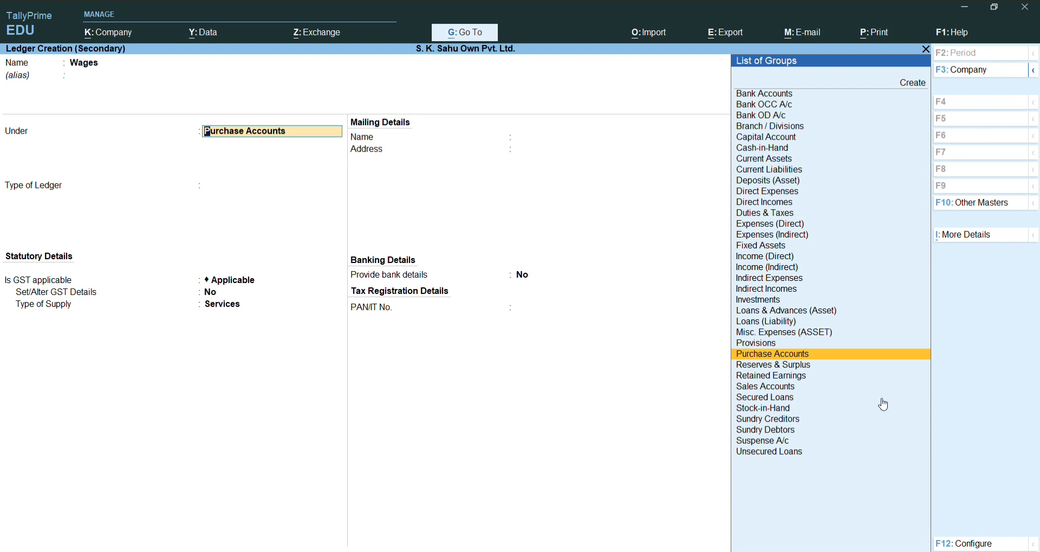
{"action": "type", "text": "Dire"}
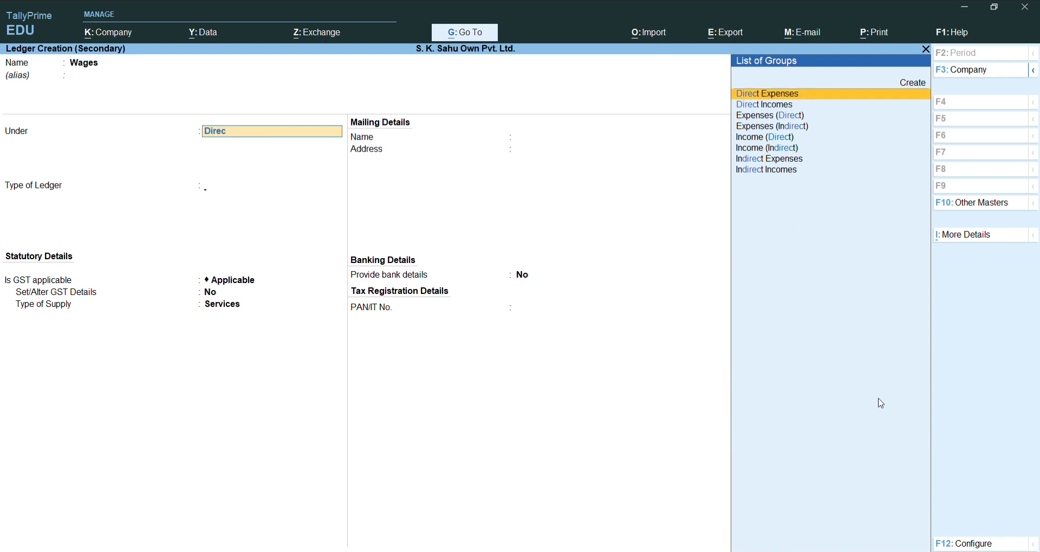
{"action": "type", "text": "c"}
{"action": "key", "text": "Return"}
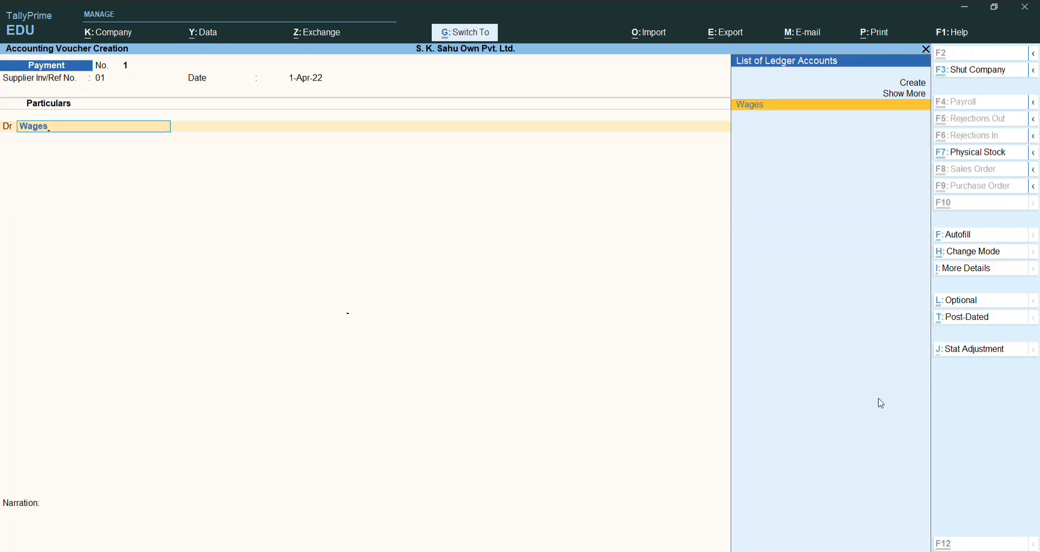
Debit Wages with 5,00,000 in the payment voucher and allocate the full amount to the Building Project cost centre
{"action": "key", "text": "Return"}
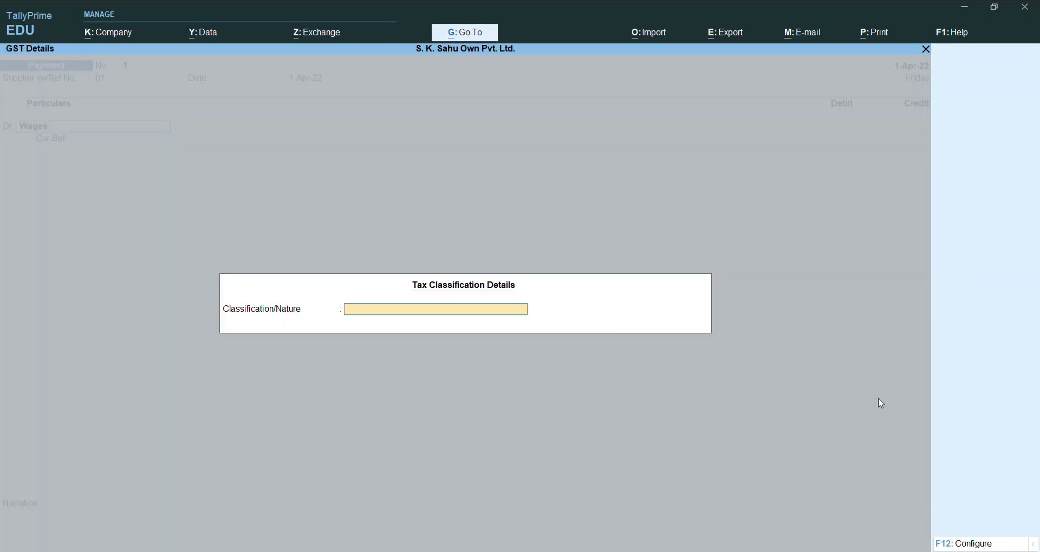
{"action": "key", "text": "Return"}
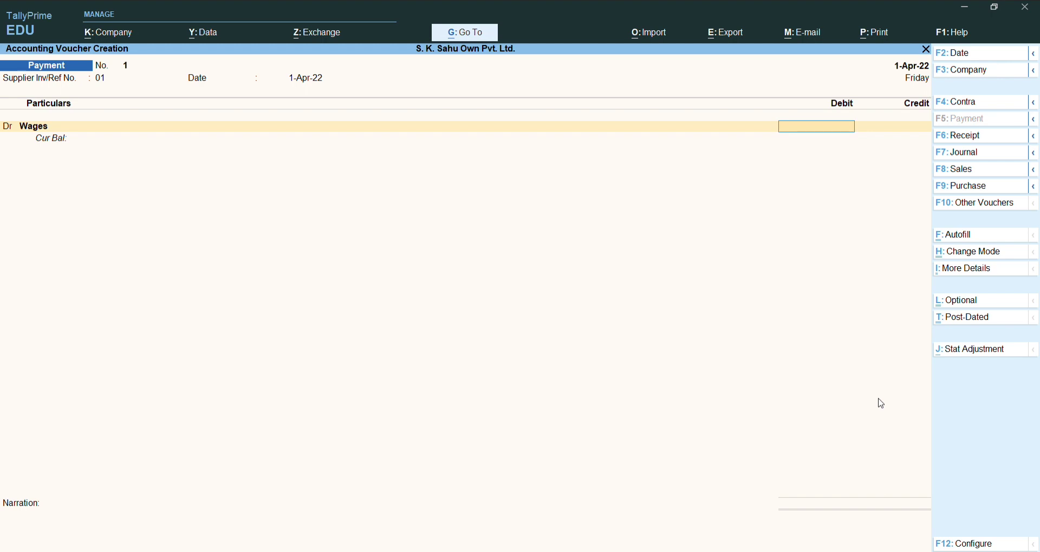
{"action": "type", "text": "500000"}
{"action": "key", "text": "Return"}
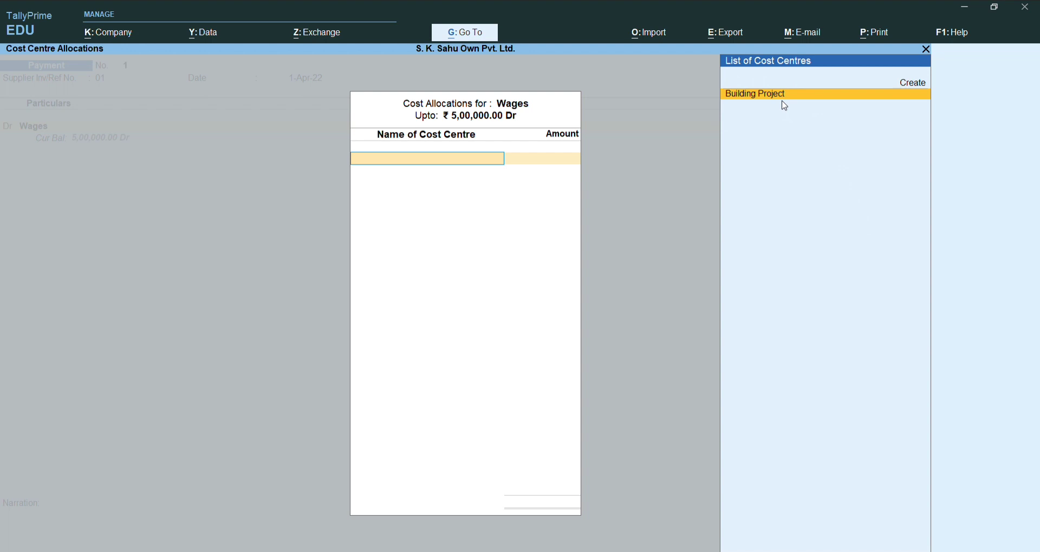
{"action": "key", "text": "Return"}
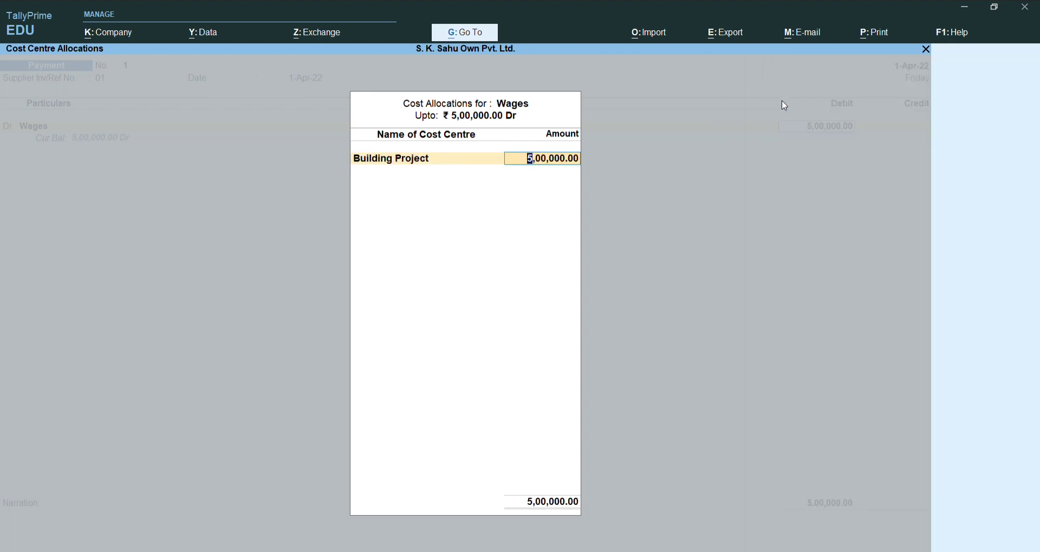
{"action": "key", "text": "Return"}
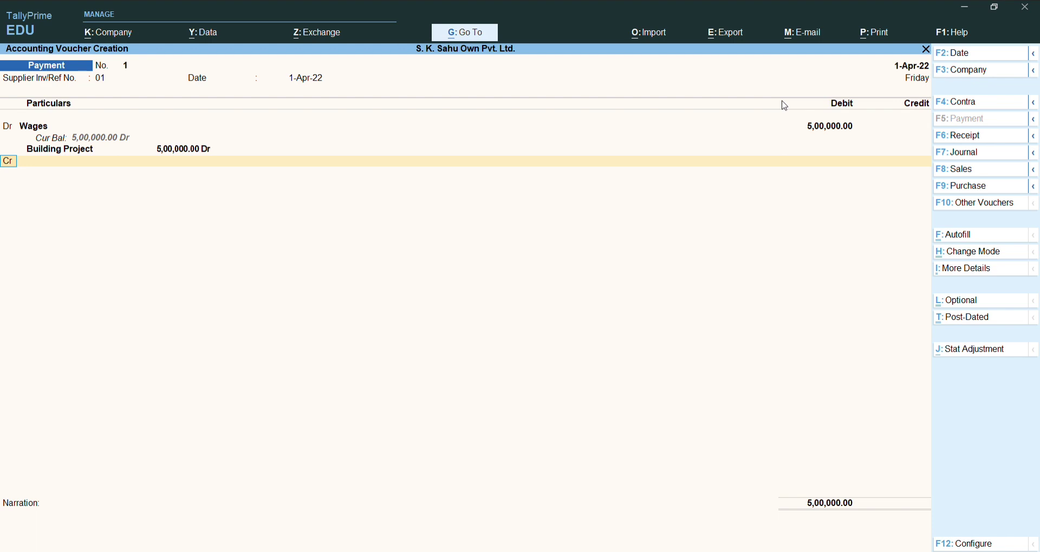
Add a second debit line to the payment and create a Transportation ledger under Direct Expenses for it
{"action": "type", "text": "d"}
{"action": "key", "text": "Return"}
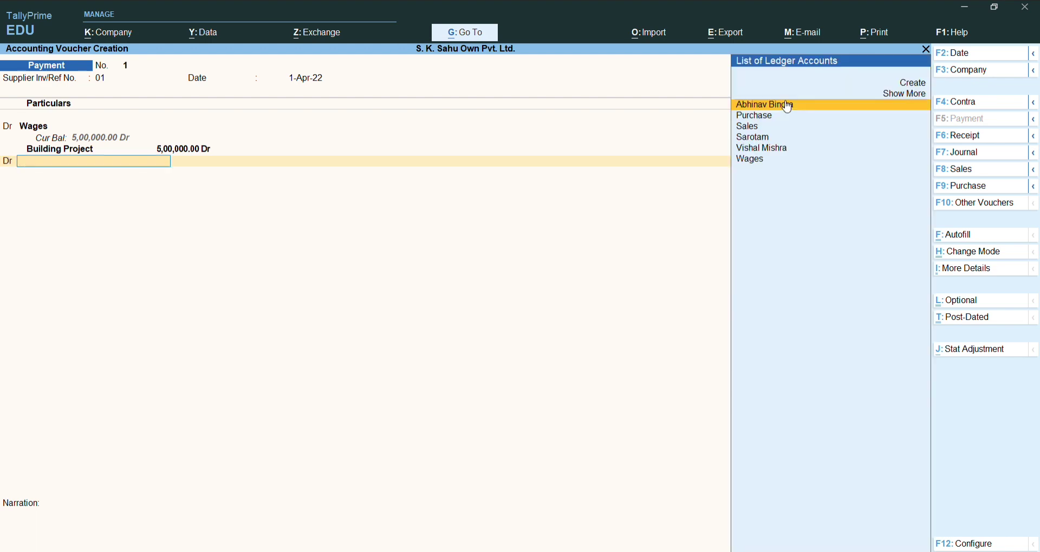
{"action": "key", "text": "alt+c"}
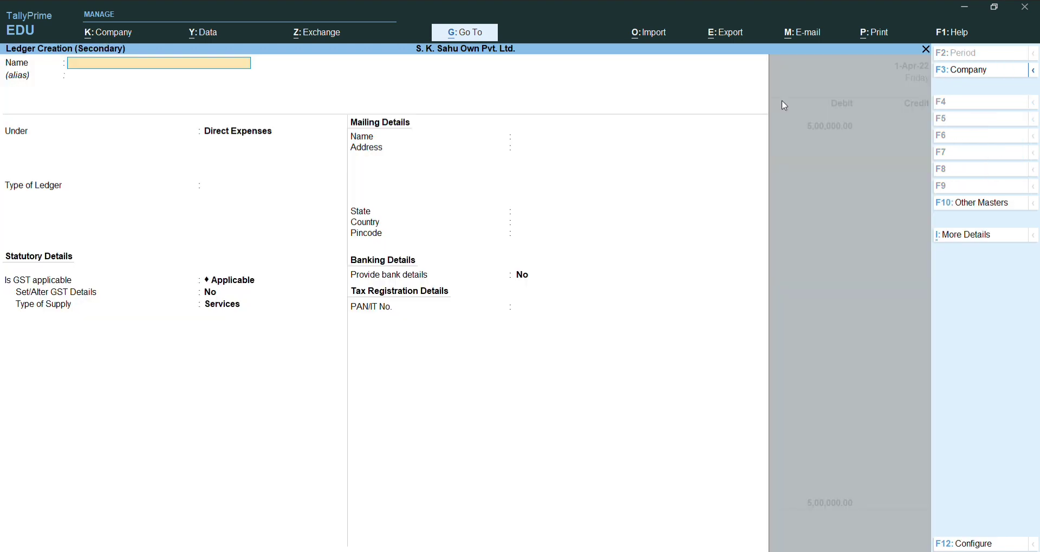
{"action": "type", "text": "Transportation"}
{"action": "key", "text": "Return"}
{"action": "key", "text": "Return"}
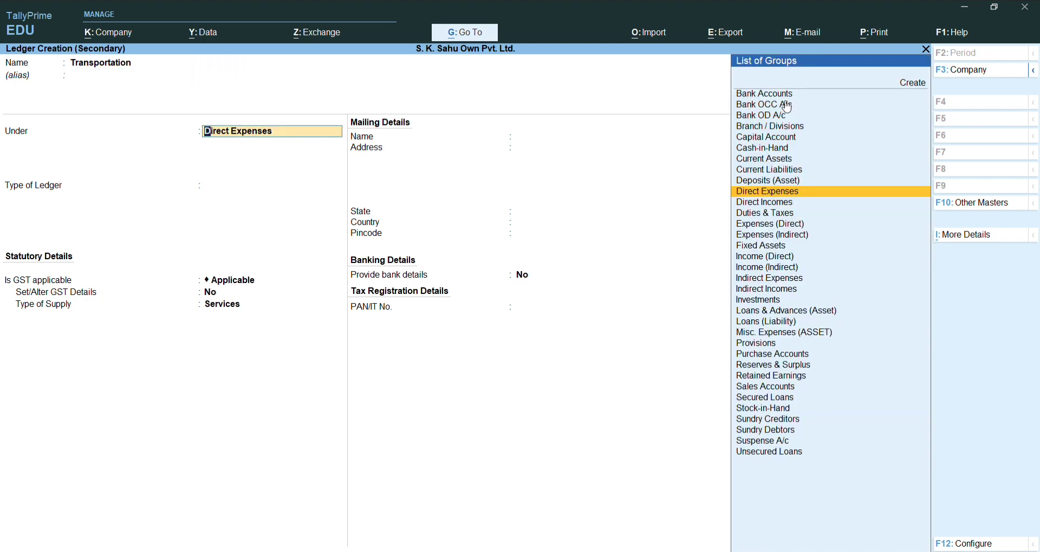
{"action": "key", "text": "ctrl+a"}
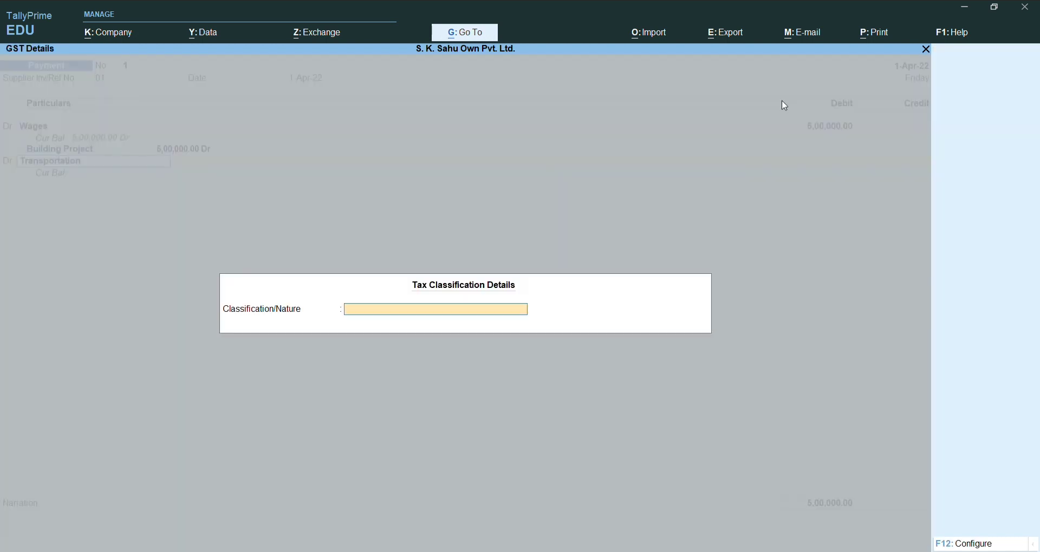
Debit Transportation with 2,50,000, leaving its tax classification blank, and allocate the full amount to Building Project
{"action": "key", "text": "Return"}
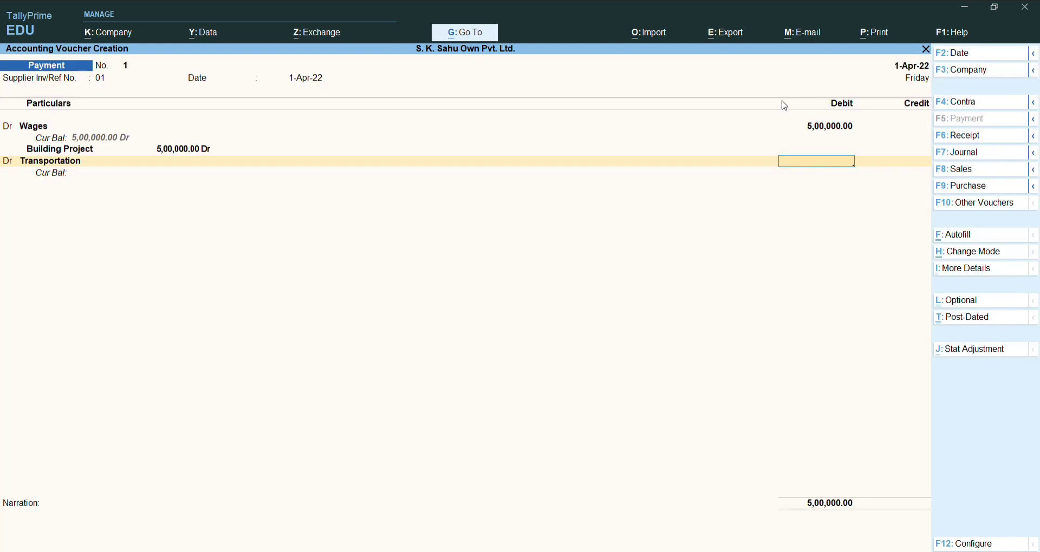
{"action": "type", "text": "2,50,00"}
{"action": "type", "text": "0000"}
{"action": "key", "text": "Return"}
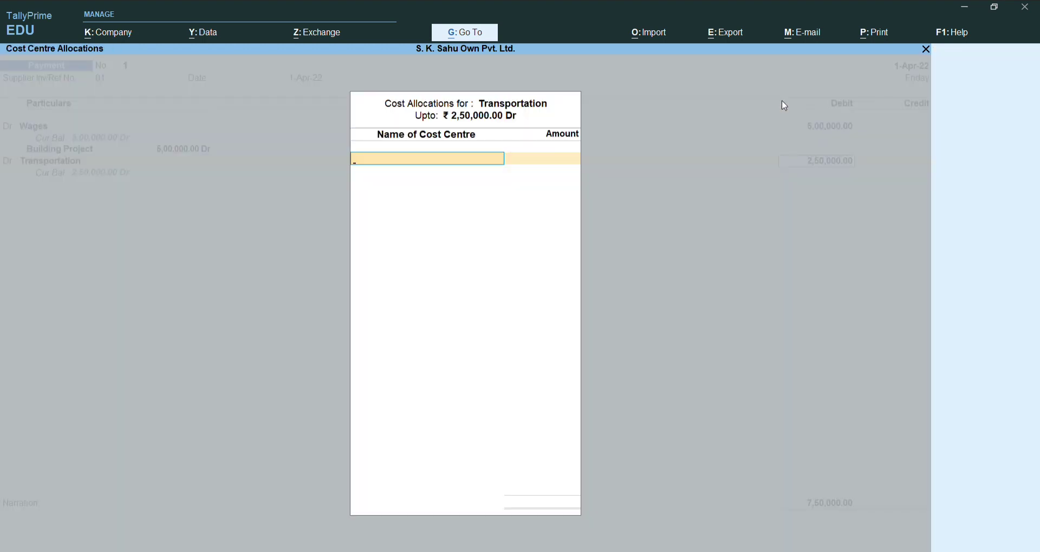
{"action": "key", "text": "Down"}
{"action": "key", "text": "Return"}
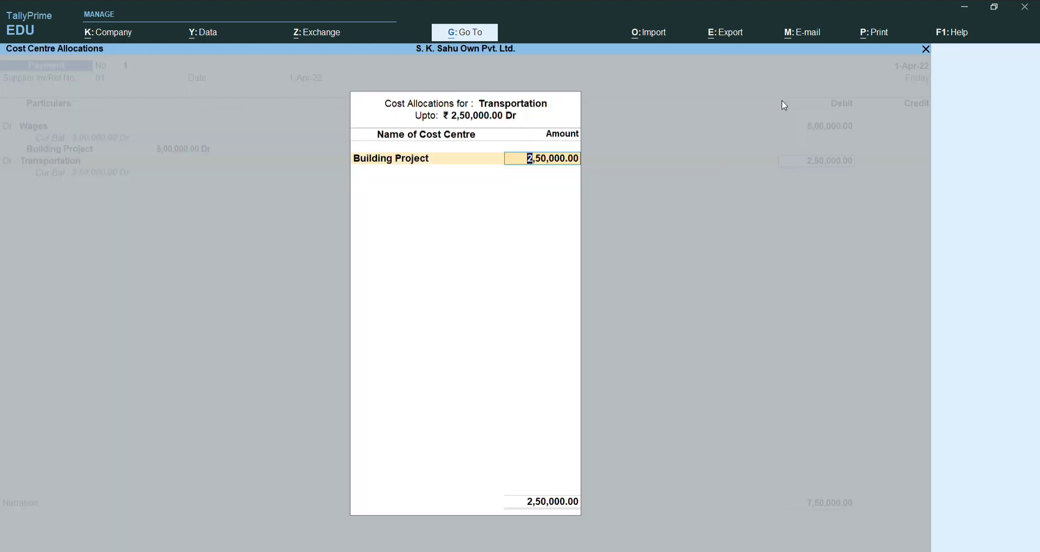
{"action": "key", "text": "Return"}
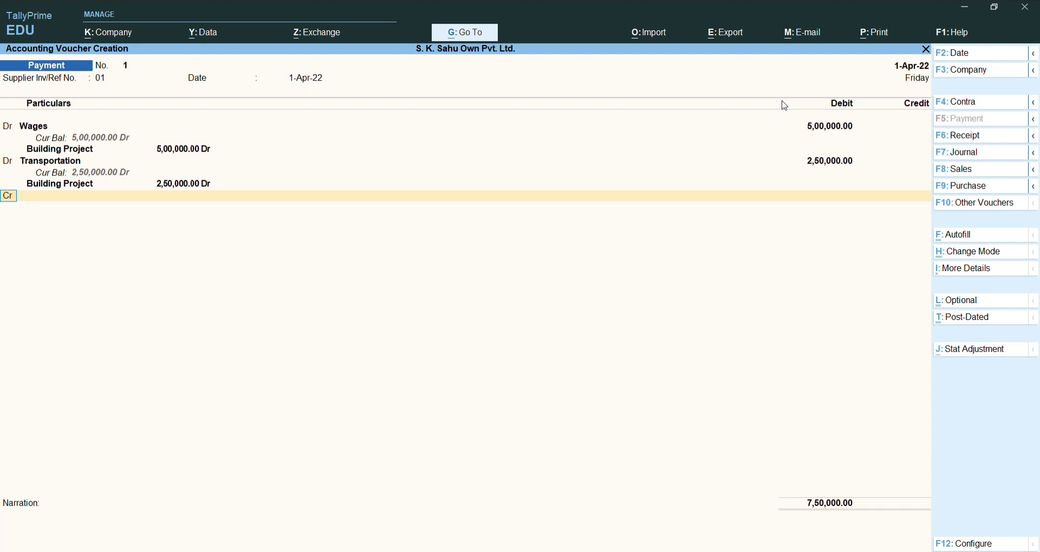
Add a third debit line to the payment and create an Octri ledger under Direct Expenses for it
{"action": "type", "text": "d"}
{"action": "key", "text": "Return"}
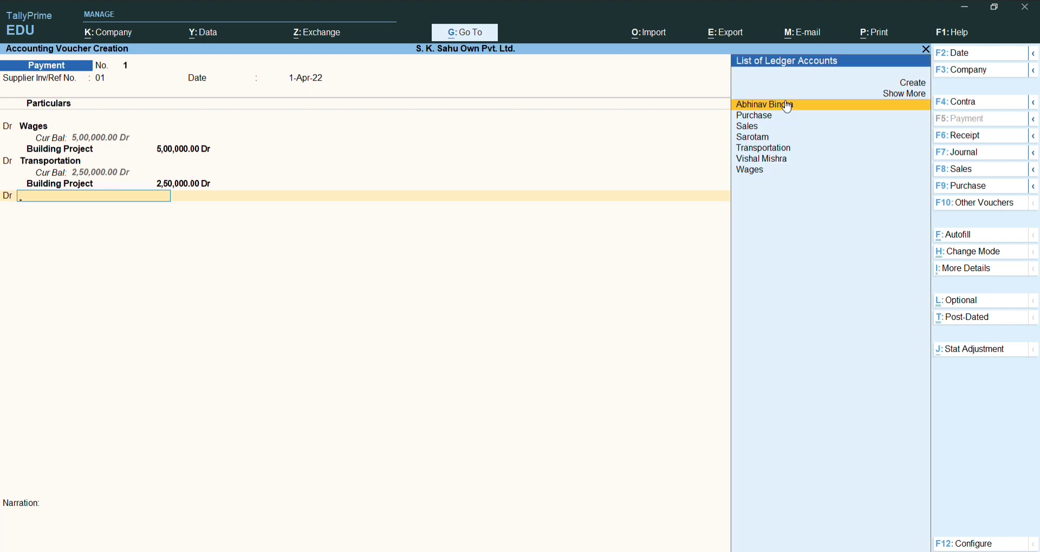
{"action": "key", "text": "alt+c"}
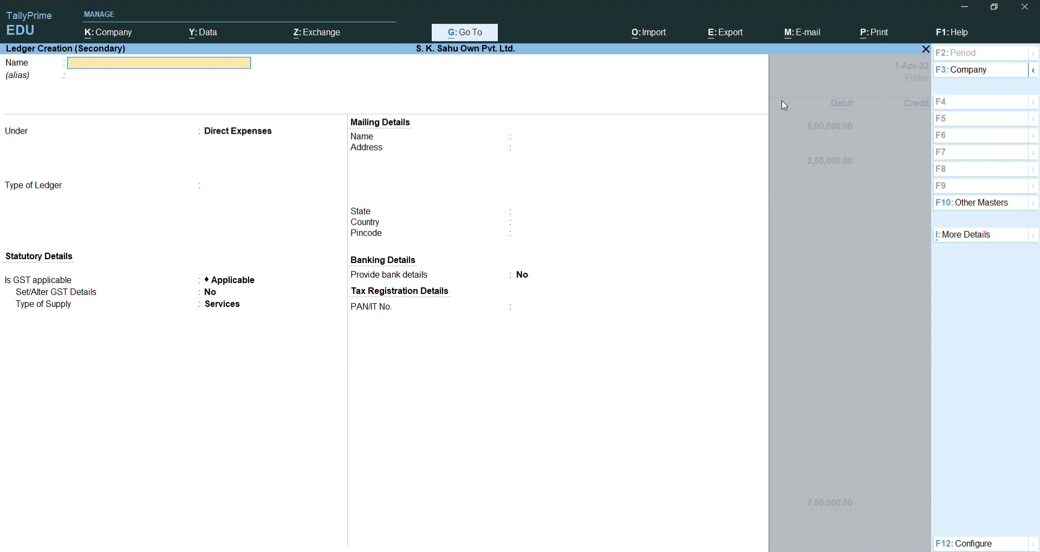
{"action": "type", "text": "Octri"}
{"action": "key", "text": "Return"}
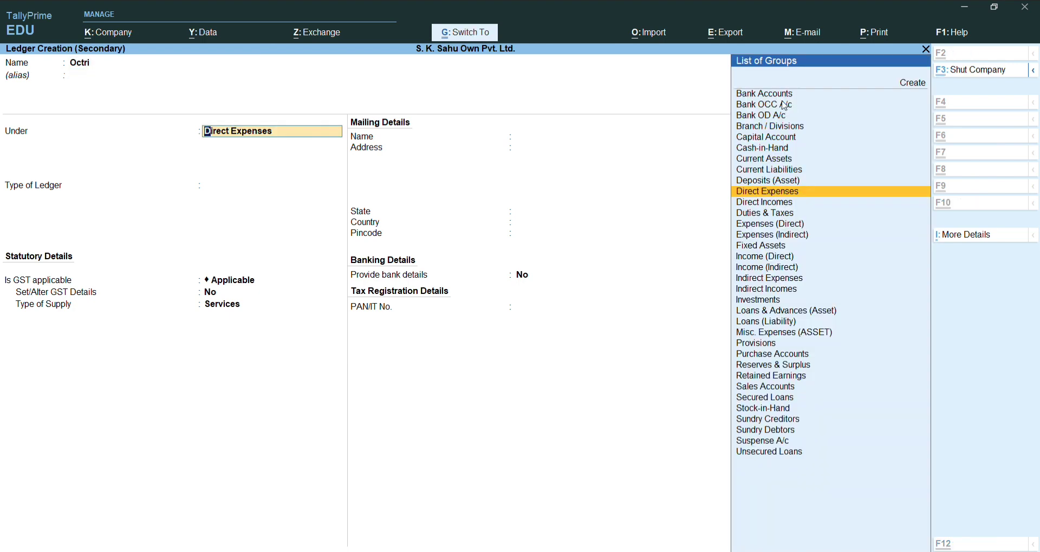
{"action": "key", "text": "ctrl+a"}
Debit Octri with 3,00,000, leaving its tax classification blank, and allocate the full amount to Building Project
{"action": "key", "text": "Return"}
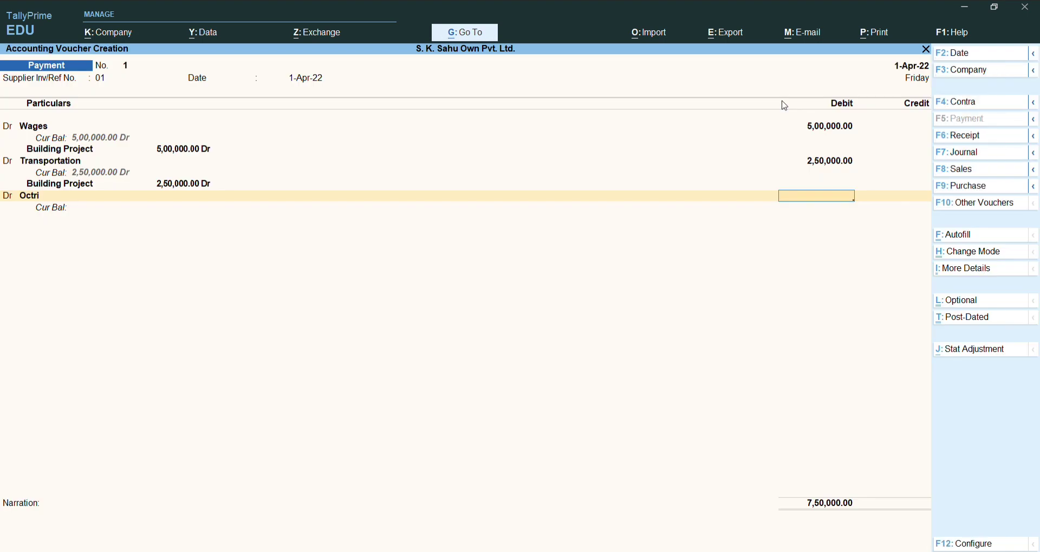
{"action": "type", "text": "300000"}
{"action": "key", "text": "Return"}
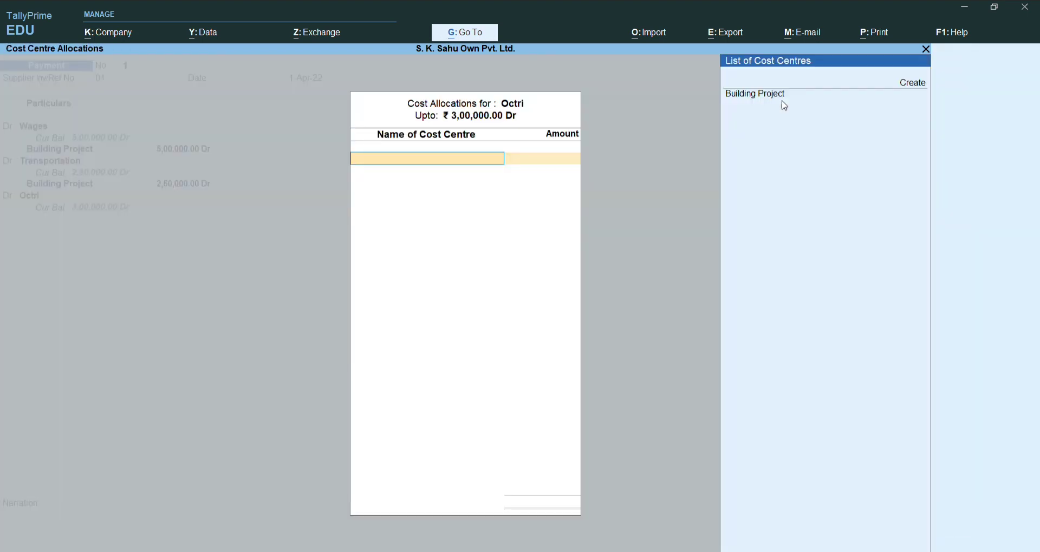
{"action": "key", "text": "Return"}
{"action": "key", "text": "Return"}
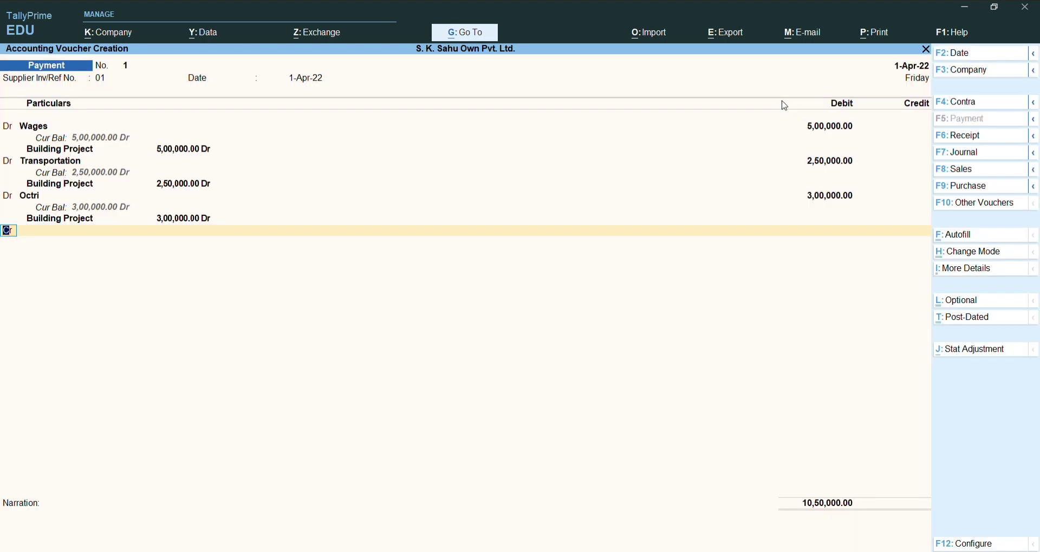
Credit Cash with 10,50,000, save the payment voucher without a narration, and leave voucher entry
{"action": "key", "text": "Return"}
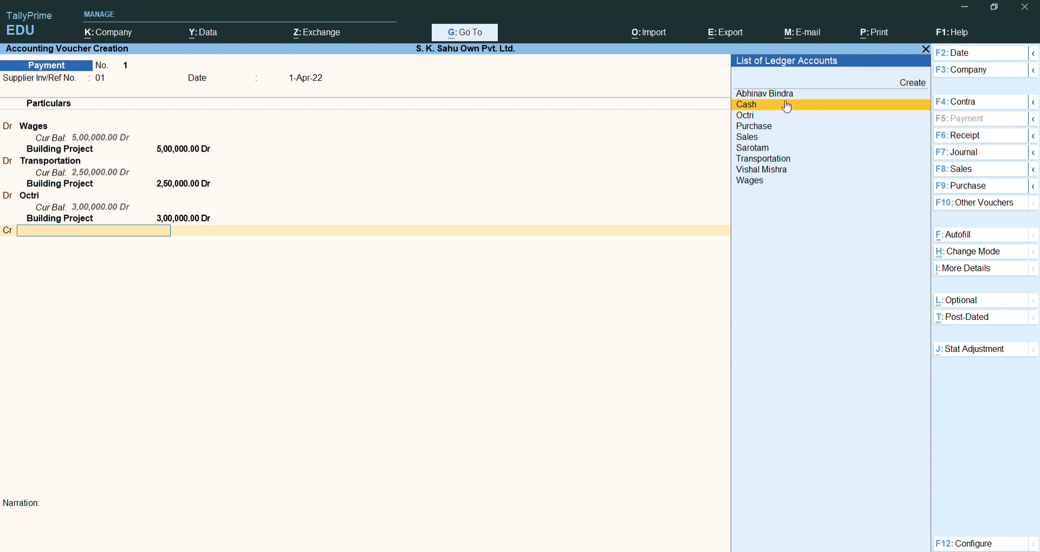
{"action": "left_click", "coordinate": [788, 105]}
{"action": "key", "text": "Return"}
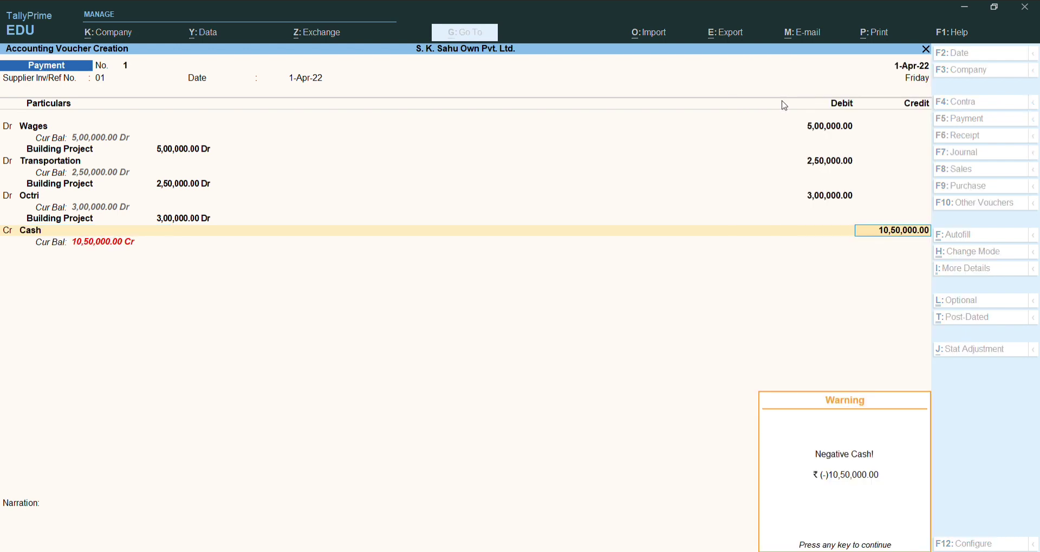
{"action": "key", "text": "Return"}
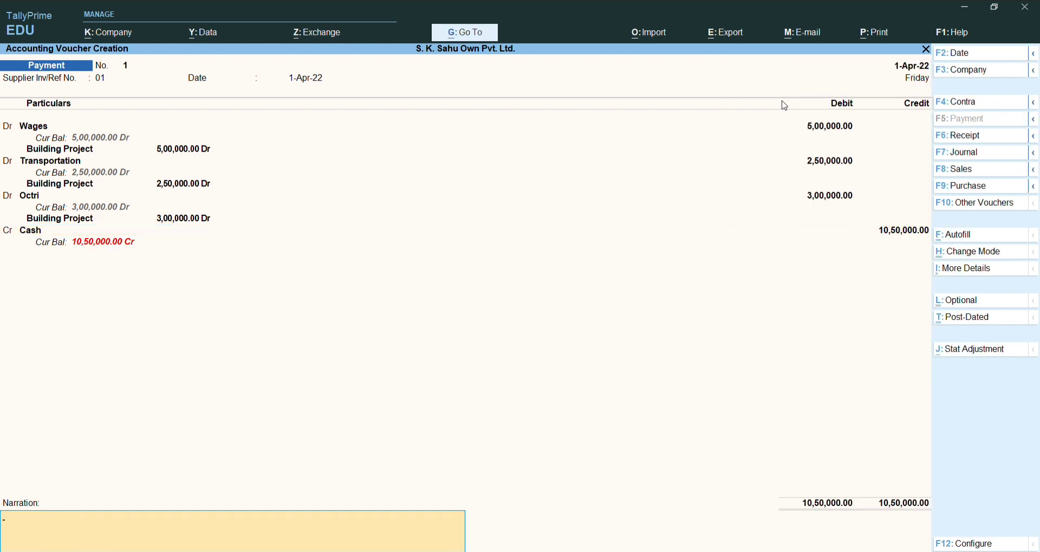
{"action": "key", "text": "Return"}
{"action": "key", "text": "Escape"}
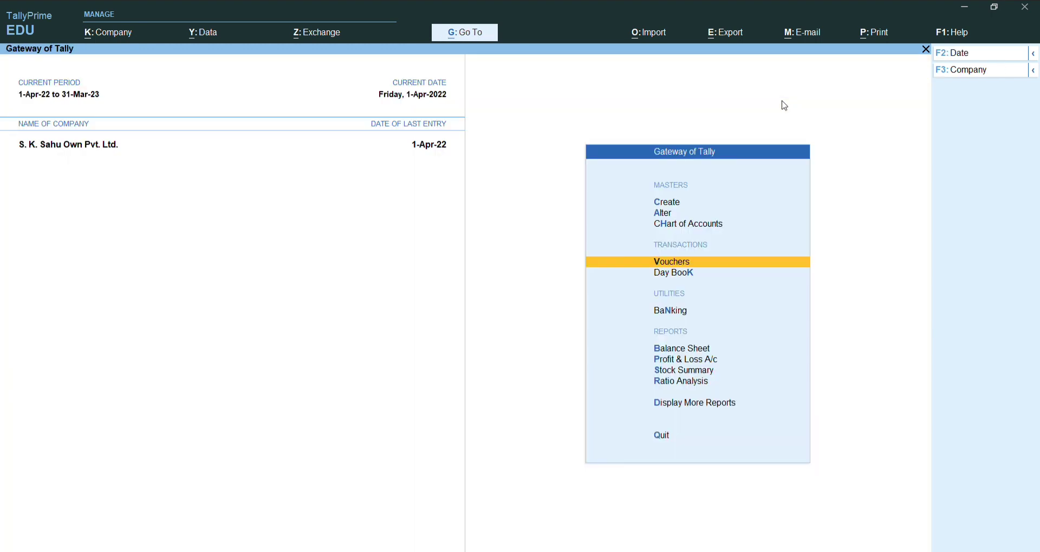
Open the Job Work Analysis report for Building Project to check the booked direct expenses
{"action": "key", "text": "d"}
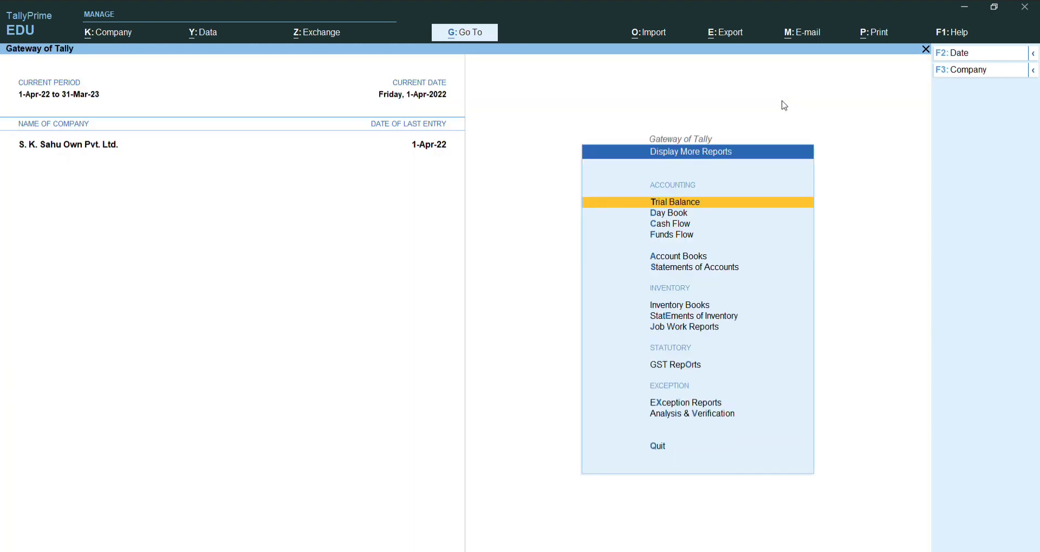
{"action": "key", "text": "e"}
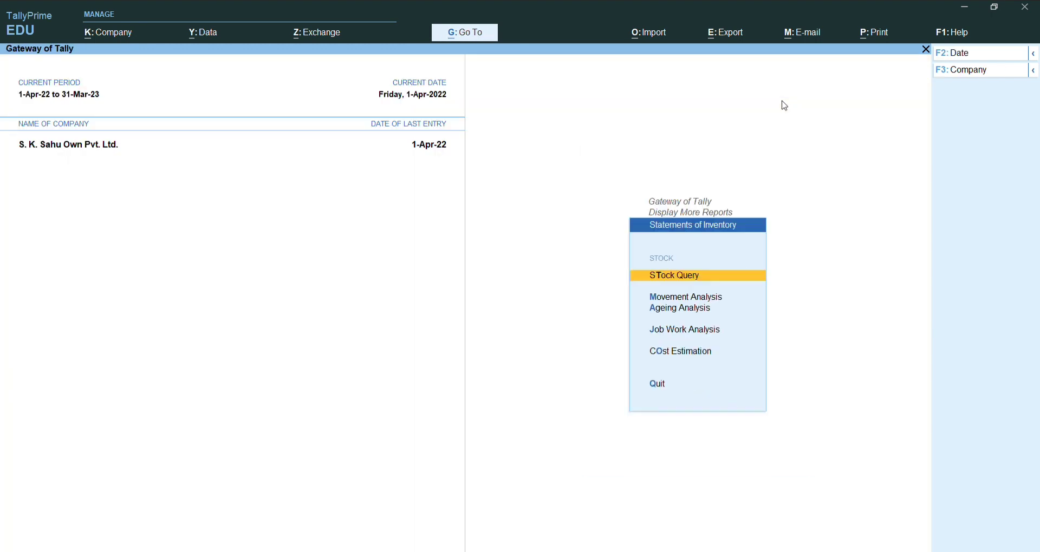
{"action": "key", "text": "j"}
{"action": "key", "text": "Return"}
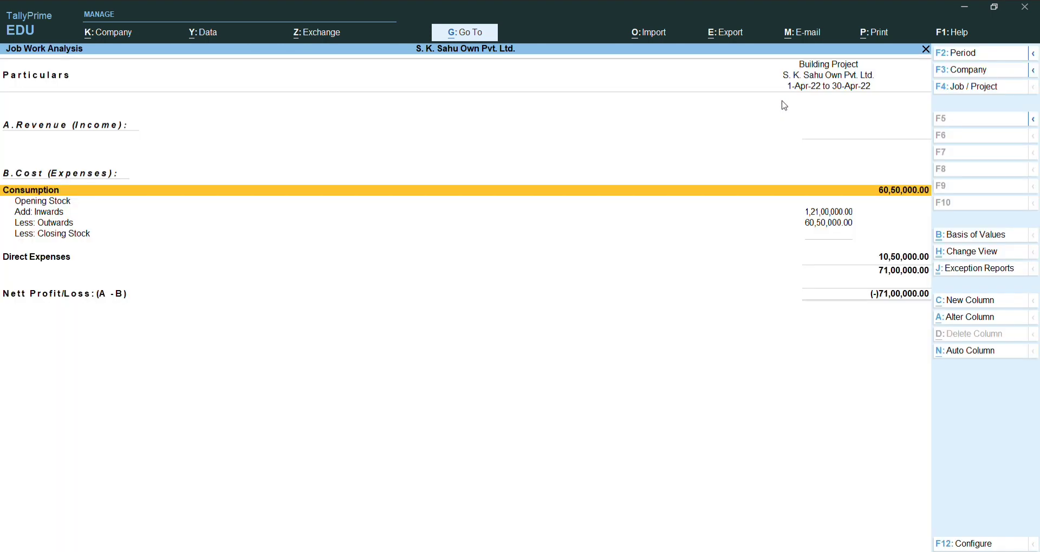
Expand the Job Work Analysis to its detailed view, examine the direct expenses and net result, and close the report
{"action": "key", "text": "alt+F1"}
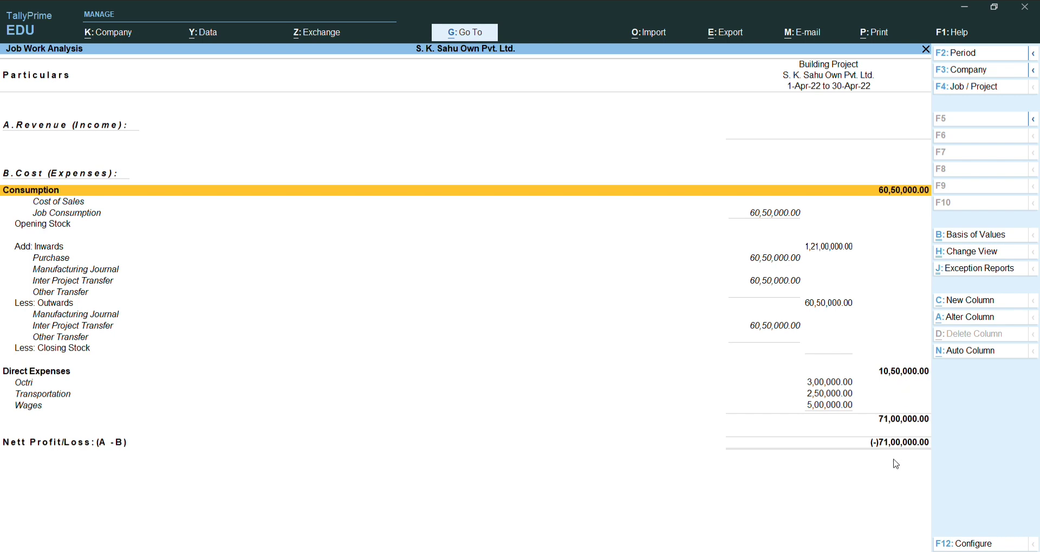
{"action": "key", "text": "Escape"}
{"action": "key", "text": "Escape"}
{"action": "key", "text": "Escape"}
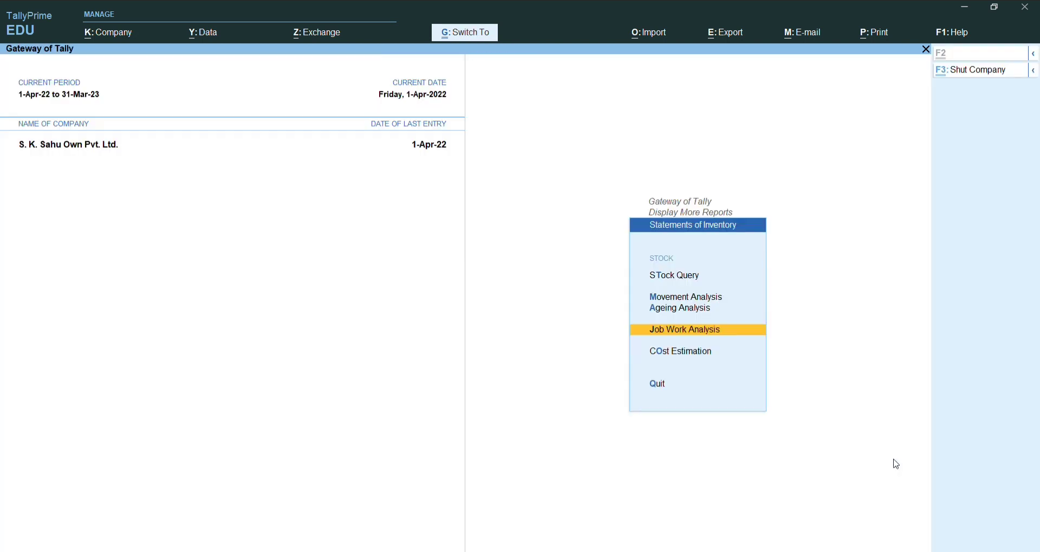
{"action": "key", "text": "Escape"}
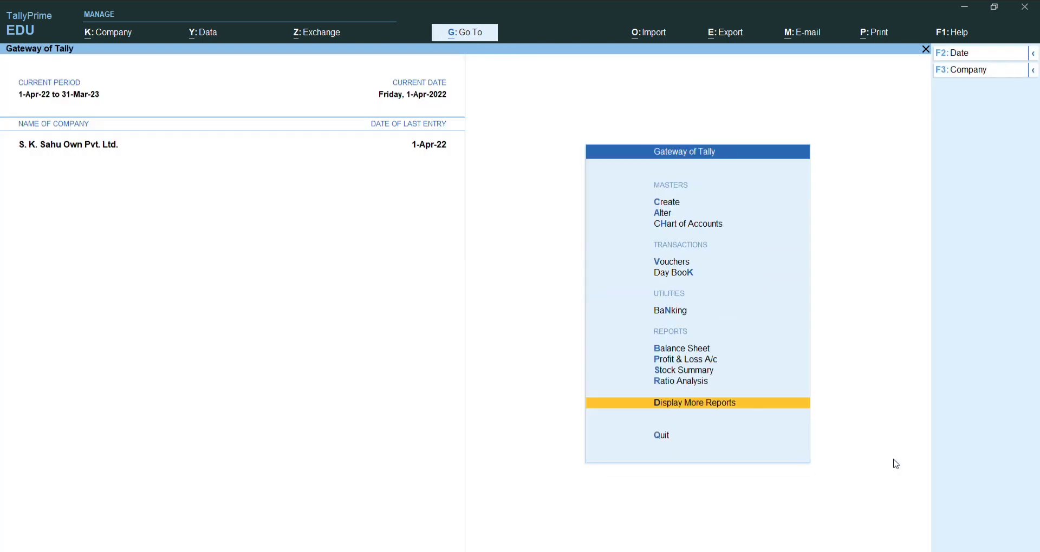
Start a Sales voucher in As Voucher mode with reference number 03 dated 1-Apr-22
{"action": "key", "text": "v"}
{"action": "key", "text": "F8"}
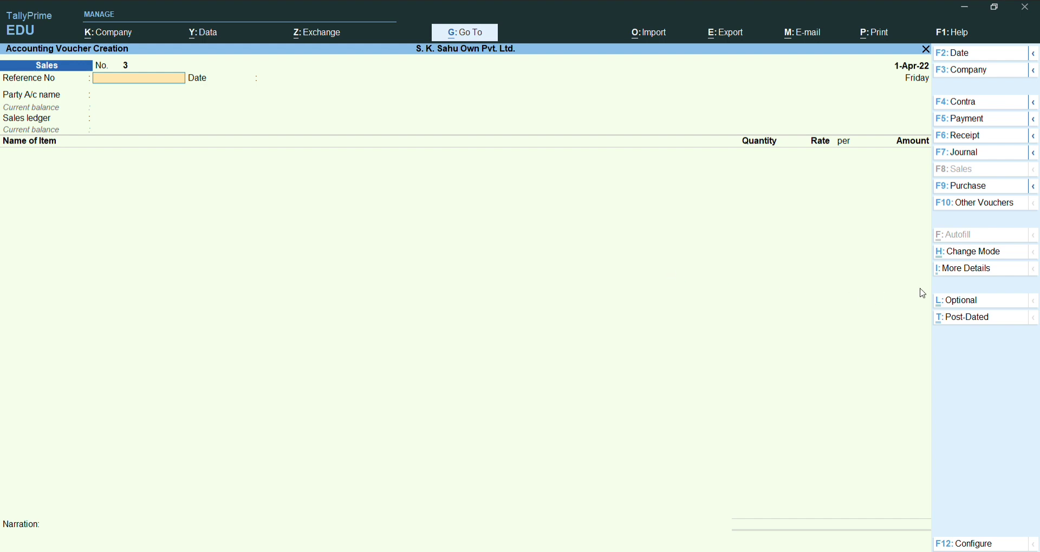
{"action": "key", "text": "ctrl+h"}
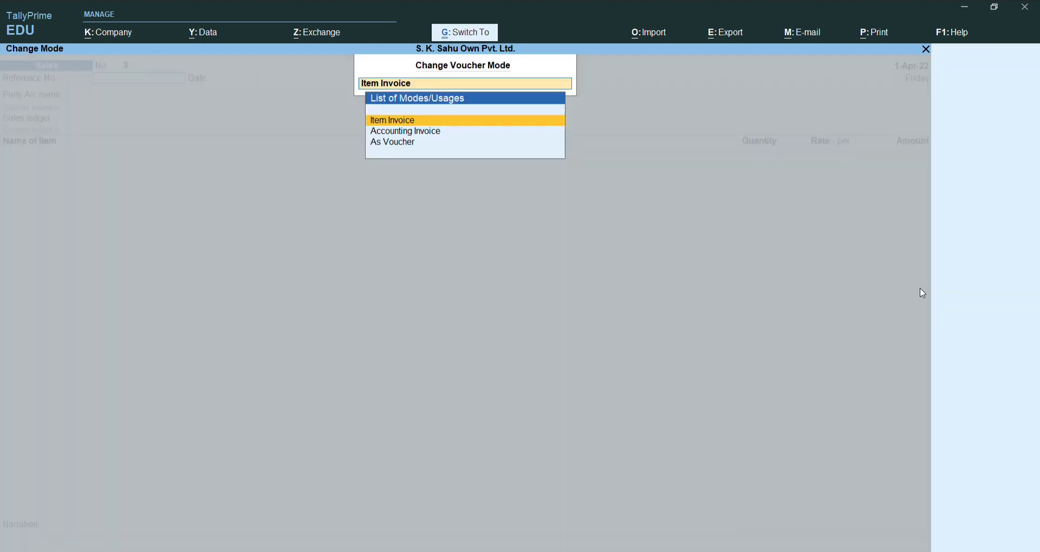
{"action": "key", "text": "Down"}
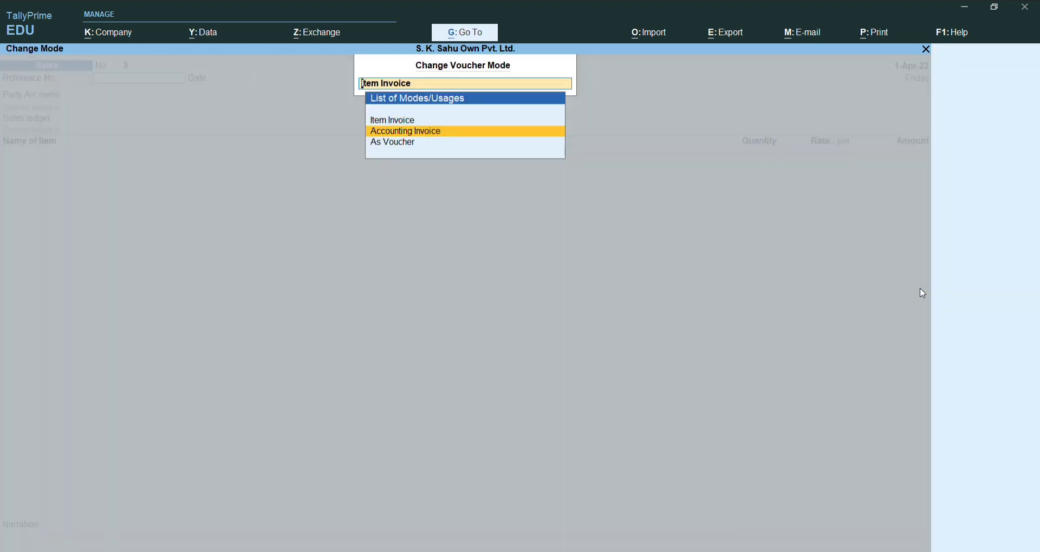
{"action": "key", "text": "Down"}
{"action": "key", "text": "Return"}
{"action": "type", "text": "03"}
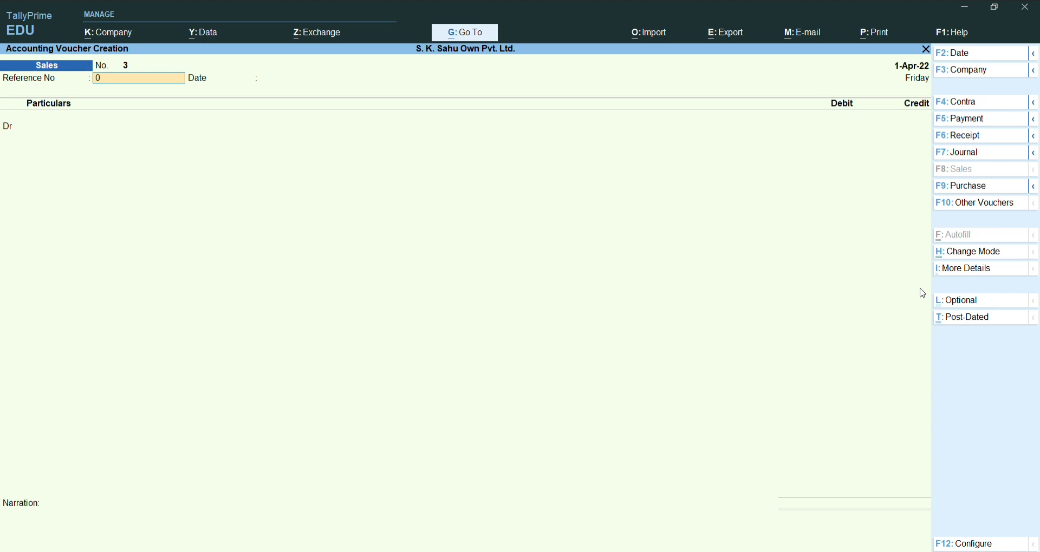
{"action": "key", "text": "Return"}
{"action": "key", "text": "Return"}
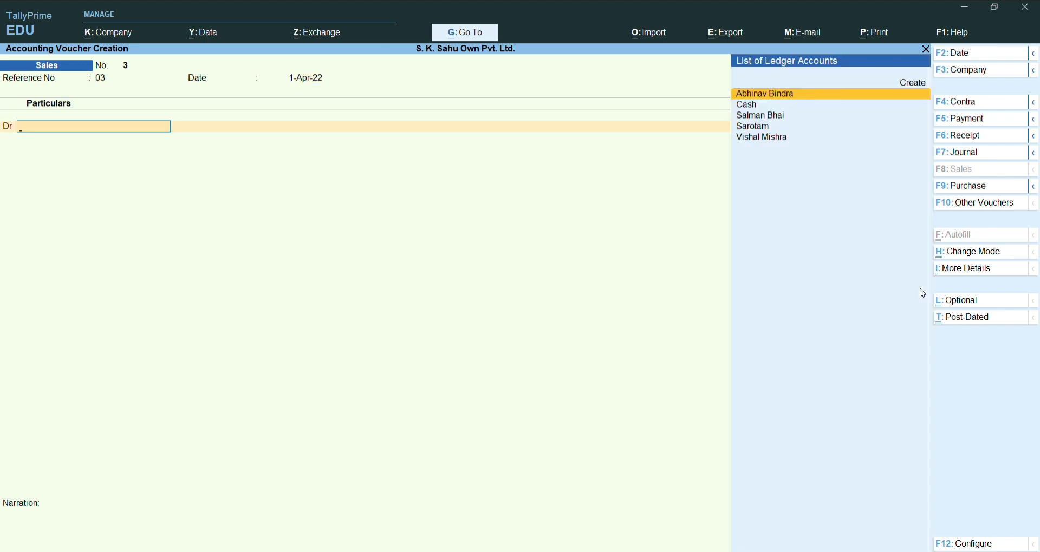
Debit the third ledger in the party list with 10,00,00,000, leaving the dispatch and party details at their defaults
{"action": "key", "text": "Down"}
{"action": "key", "text": "Down"}
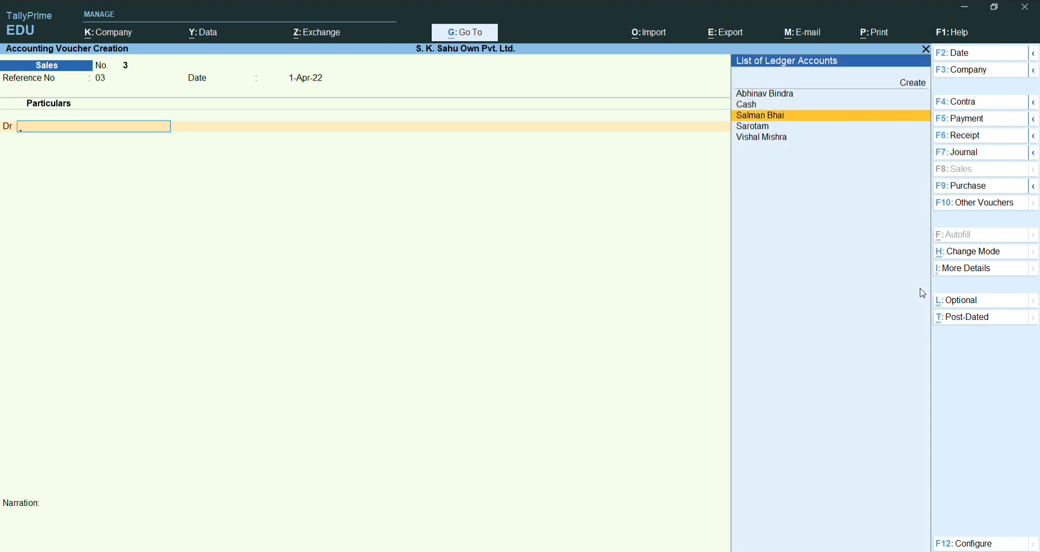
{"action": "key", "text": "Return"}
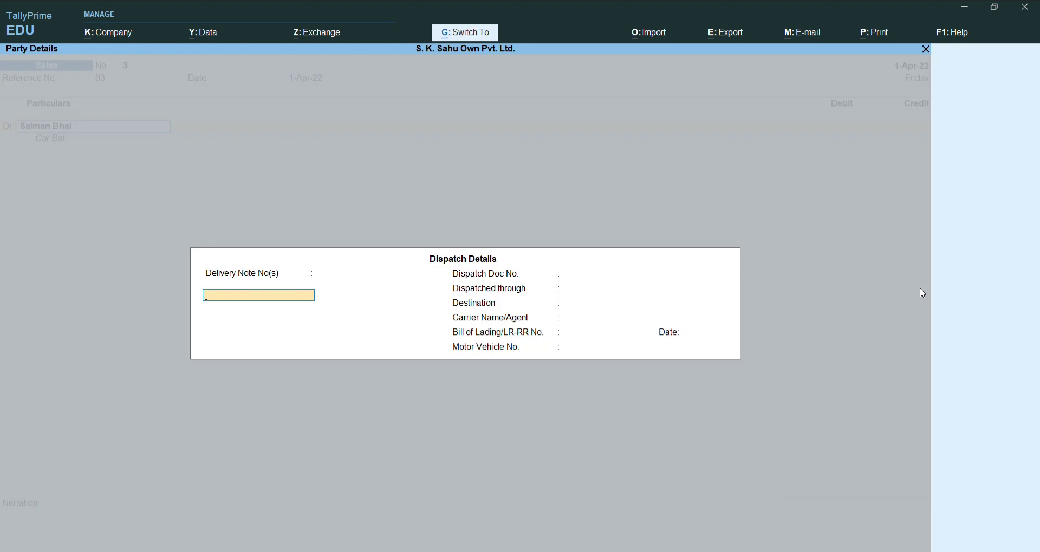
{"action": "key", "text": "ctrl+a"}
{"action": "key", "text": "ctrl+a"}
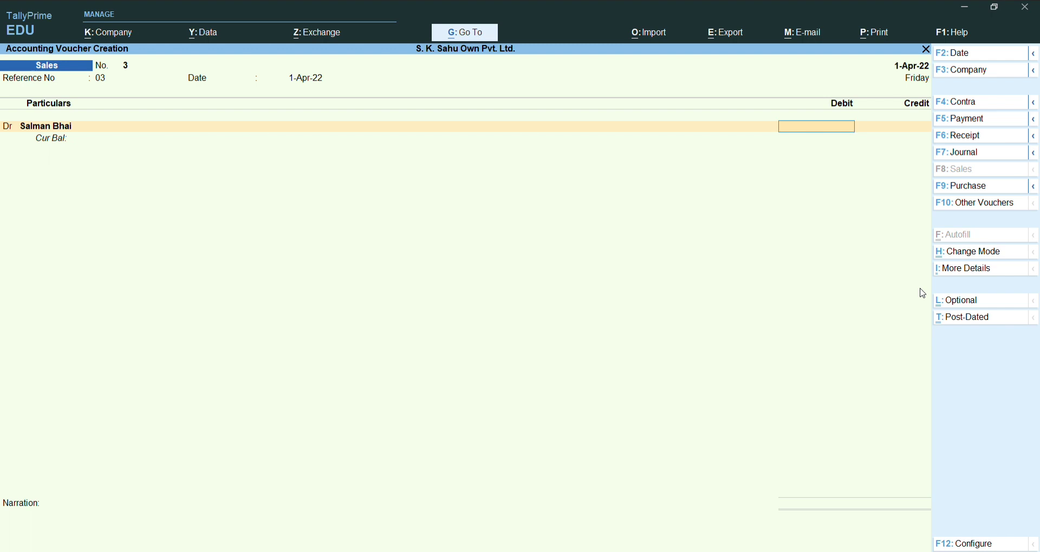
{"action": "type", "text": "00000000"}
{"action": "key", "text": "Return"}
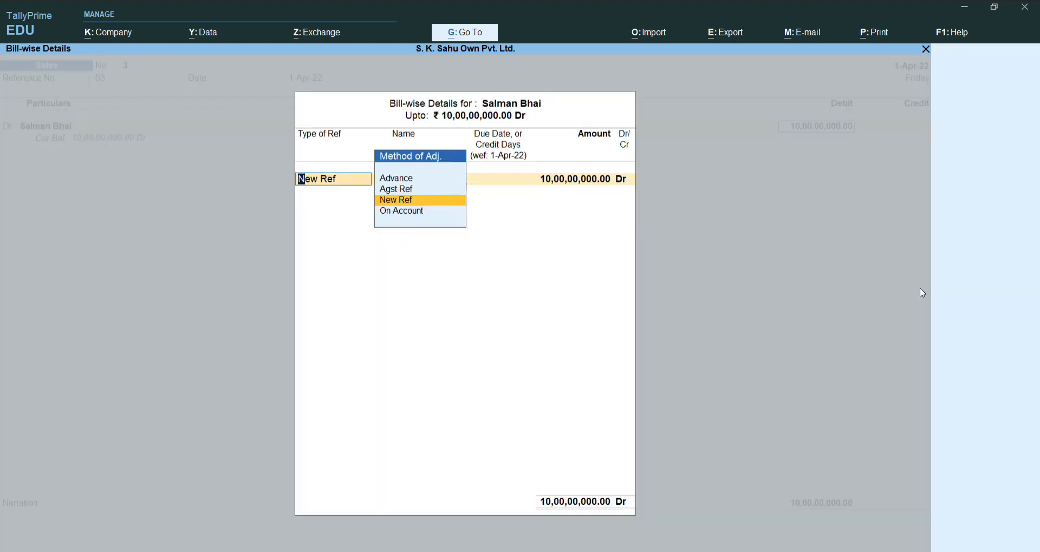
{"action": "key", "text": "Return"}
{"action": "key", "text": "BackSpace"}
{"action": "key", "text": "Up"}
{"action": "key", "text": "Return"}
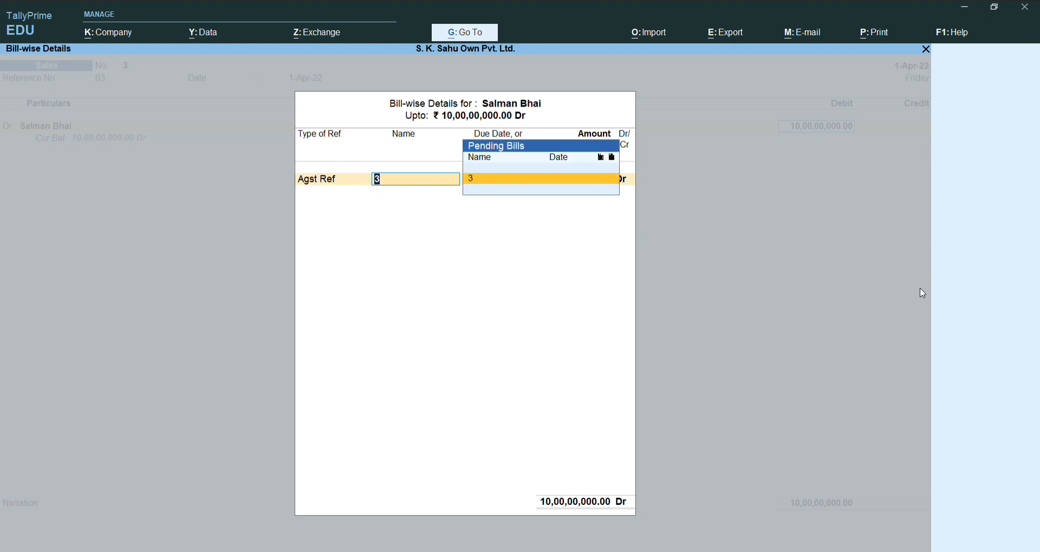
{"action": "key", "text": "Return"}
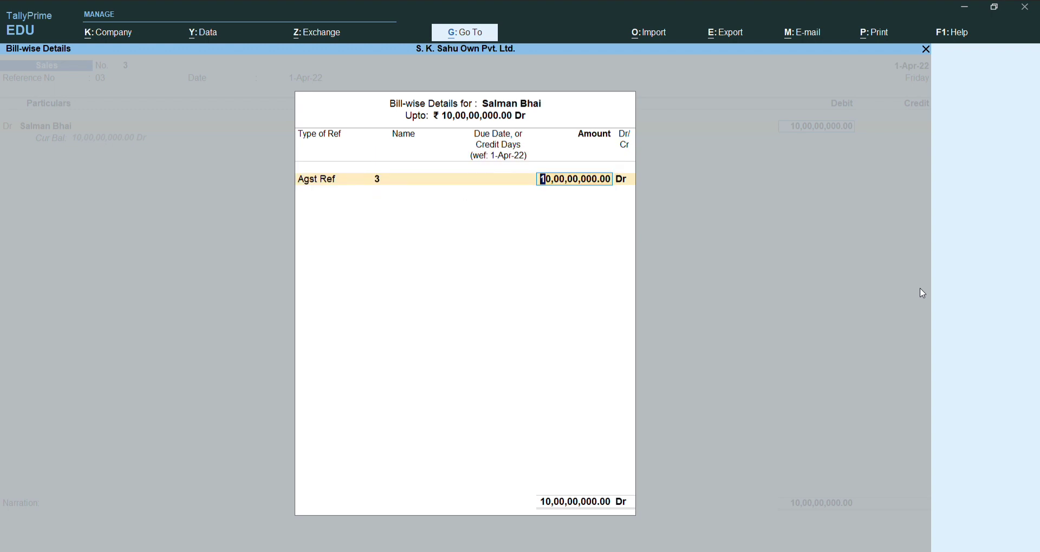
{"action": "key", "text": "BackSpace"}
{"action": "key", "text": "BackSpace"}
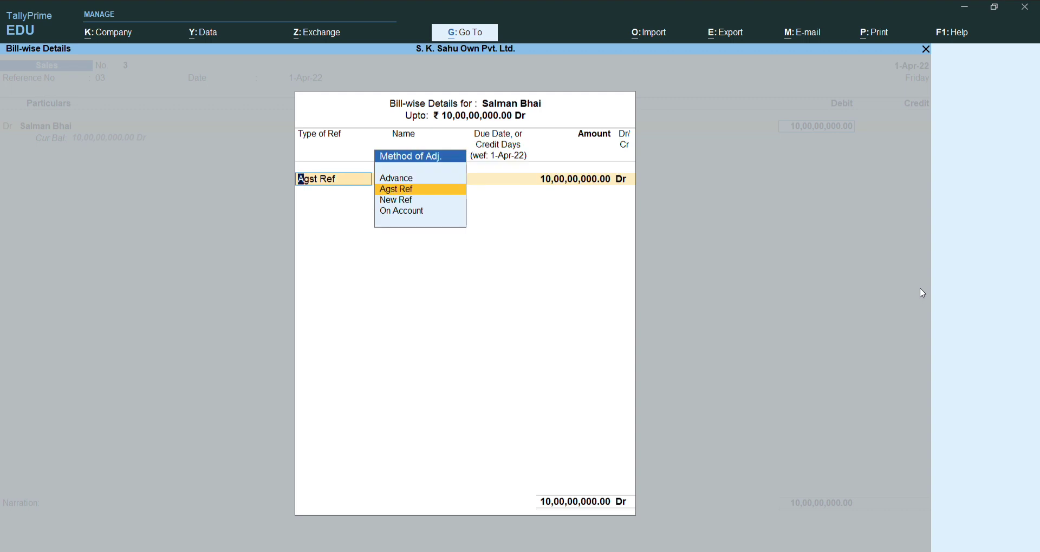
Record the full 10,00,00,000 debit bill-wise as New Ref 3 without a due date or credit period
{"action": "key", "text": "Down"}
{"action": "key", "text": "Return"}
{"action": "key", "text": "Return"}
{"action": "key", "text": "Return"}
{"action": "key", "text": "Return"}
{"action": "key", "text": "Return"}
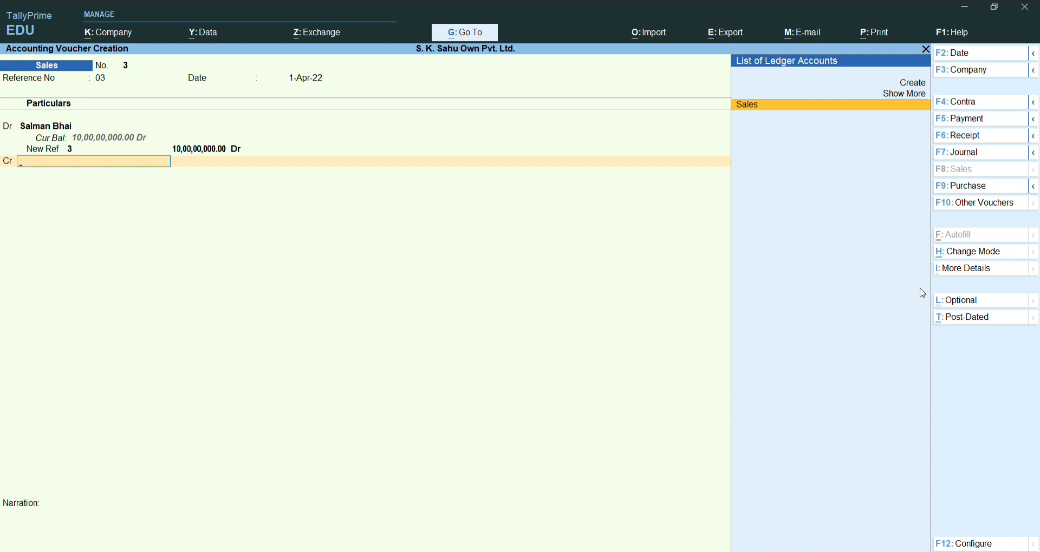
Credit Sales with 10,00,00,000, leaving the tax classification and the inventory allocation empty
{"action": "key", "text": "Return"}
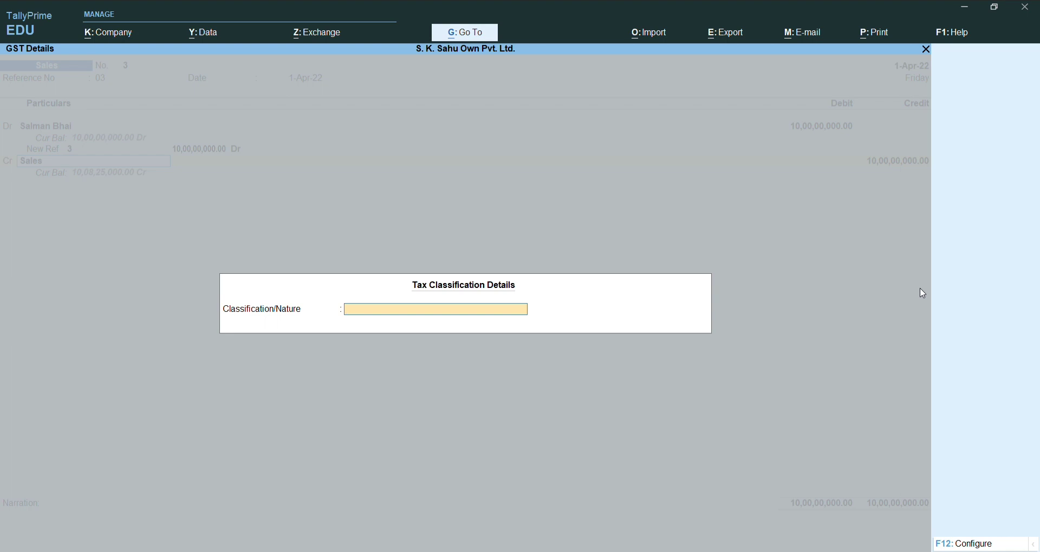
{"action": "key", "text": "Return"}
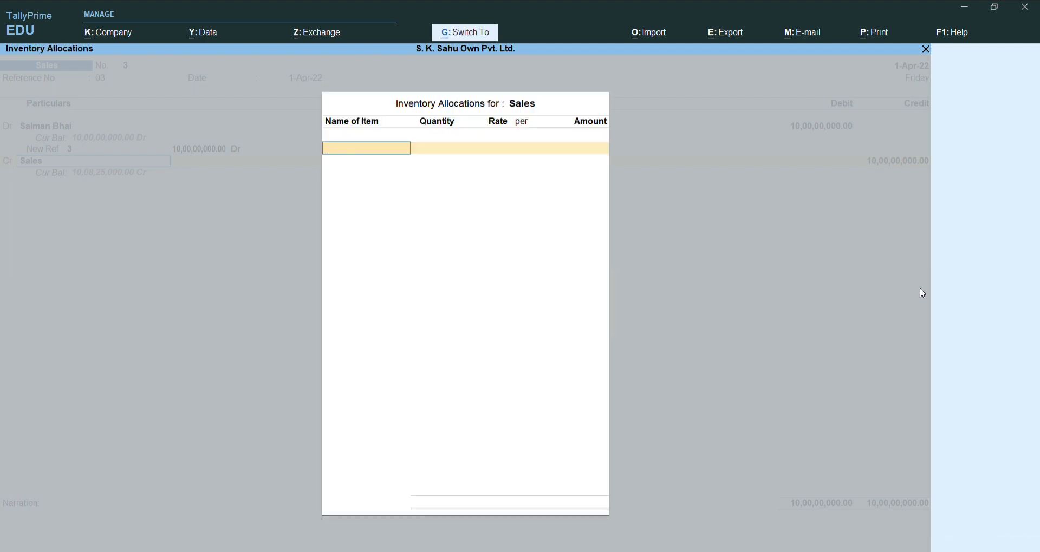
{"action": "key", "text": "Return"}
{"action": "key", "text": "Return"}
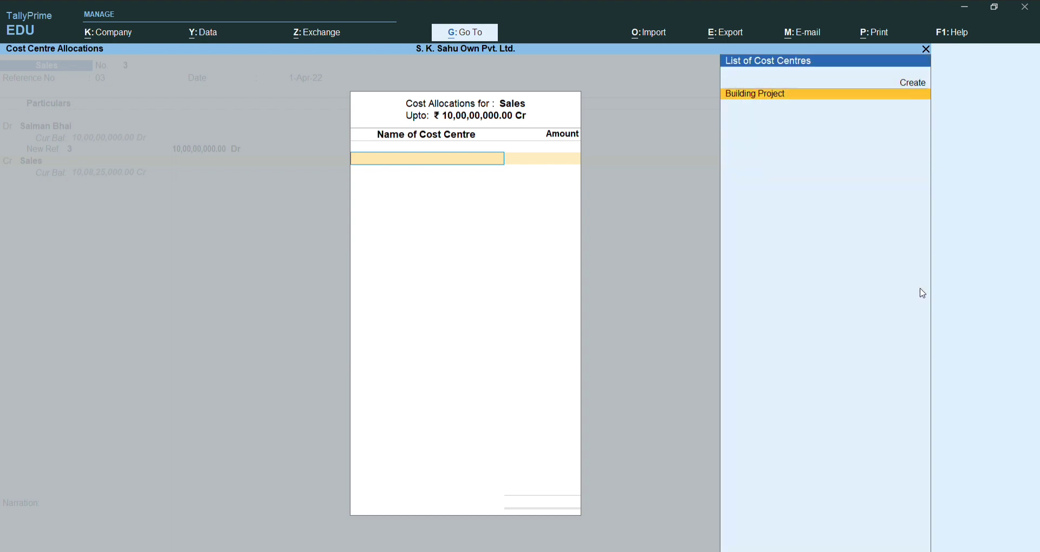
Allocate the full 10,00,00,000 of sales to the Building Project cost centre, save the voucher and leave voucher entry
{"action": "key", "text": "Return"}
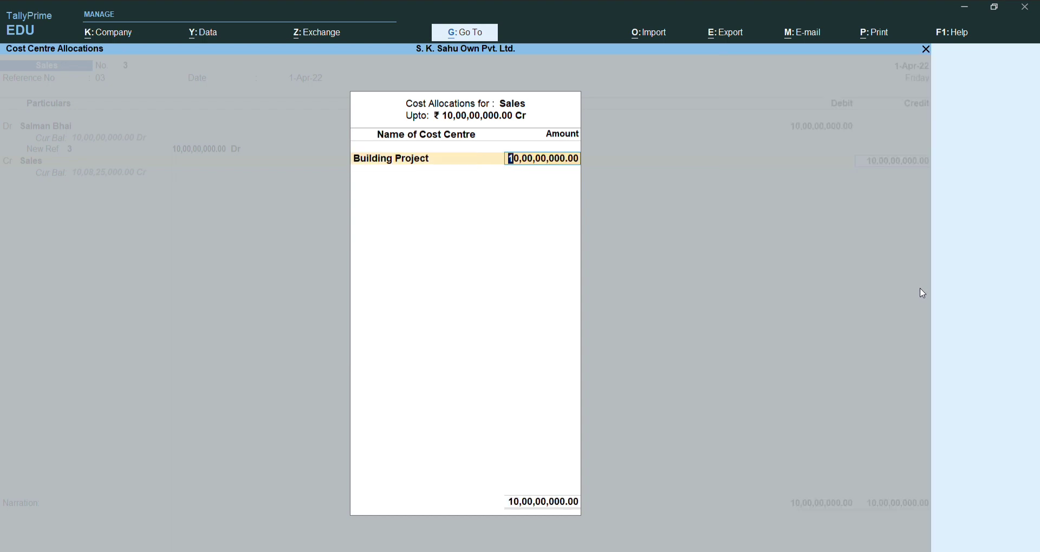
{"action": "key", "text": "Return"}
{"action": "key", "text": "Escape"}
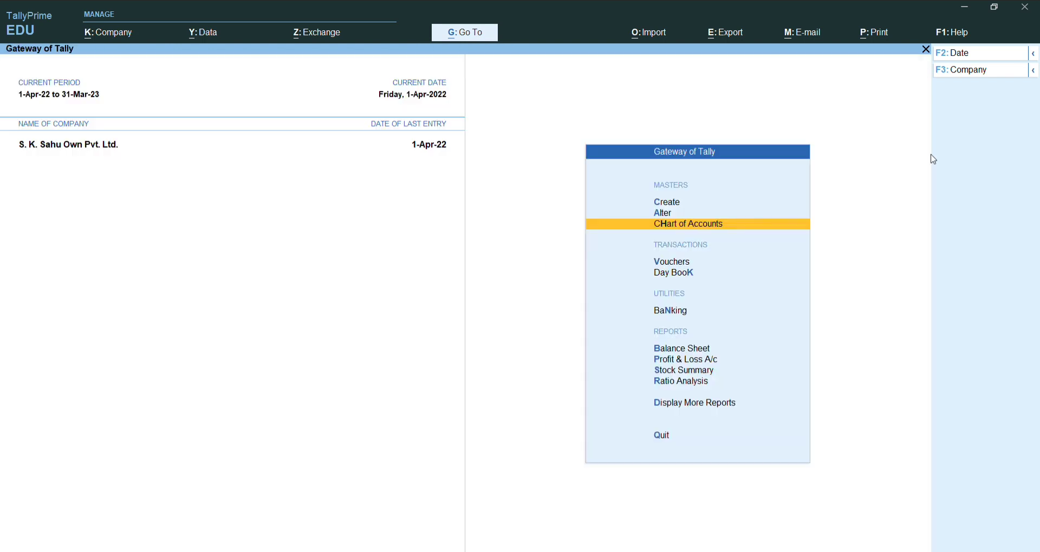
Open the Job Work Analysis for Building Project in detailed view to examine its sales, costs and net result
{"action": "key", "text": "d"}
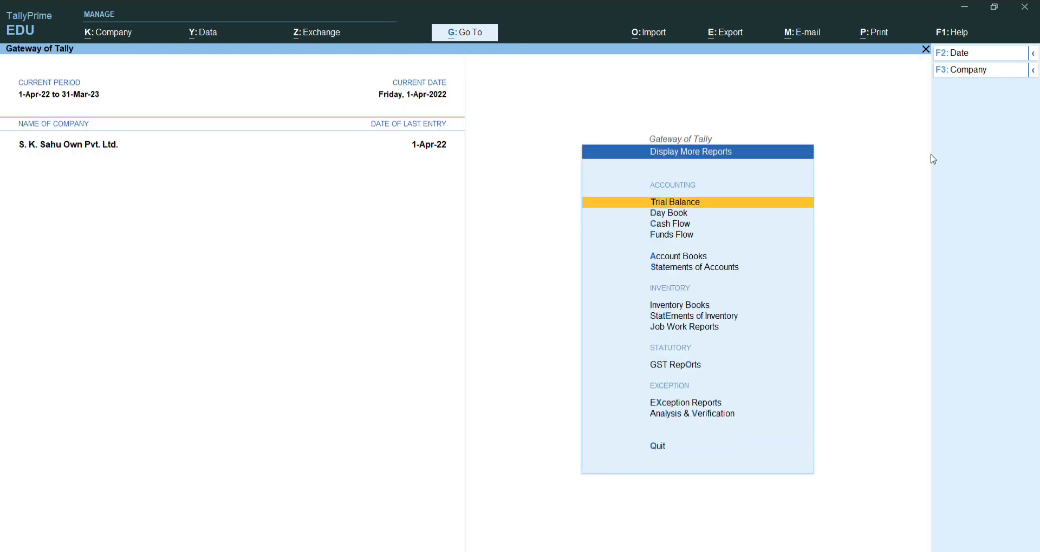
{"action": "key", "text": "e"}
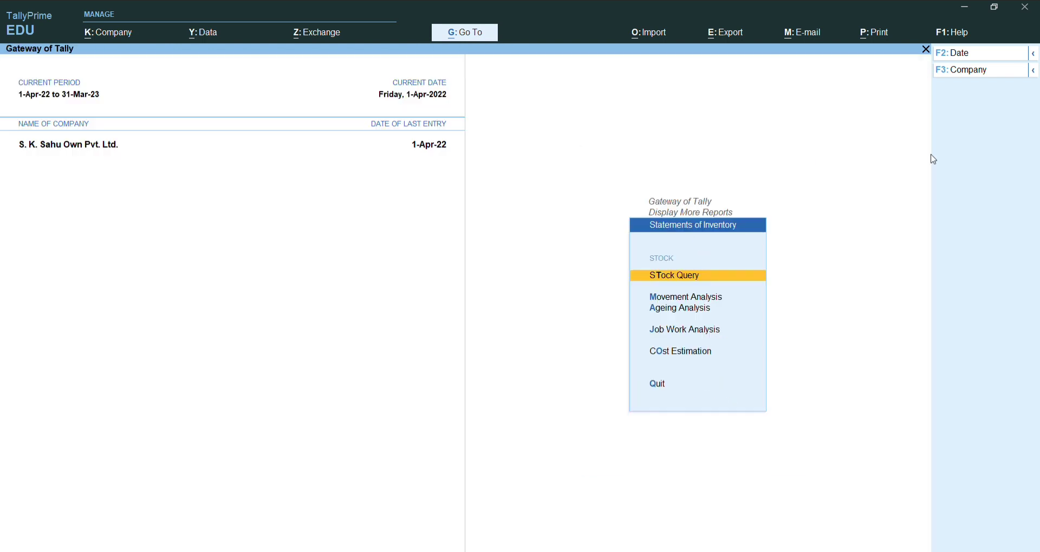
{"action": "key", "text": "j"}
{"action": "key", "text": "Return"}
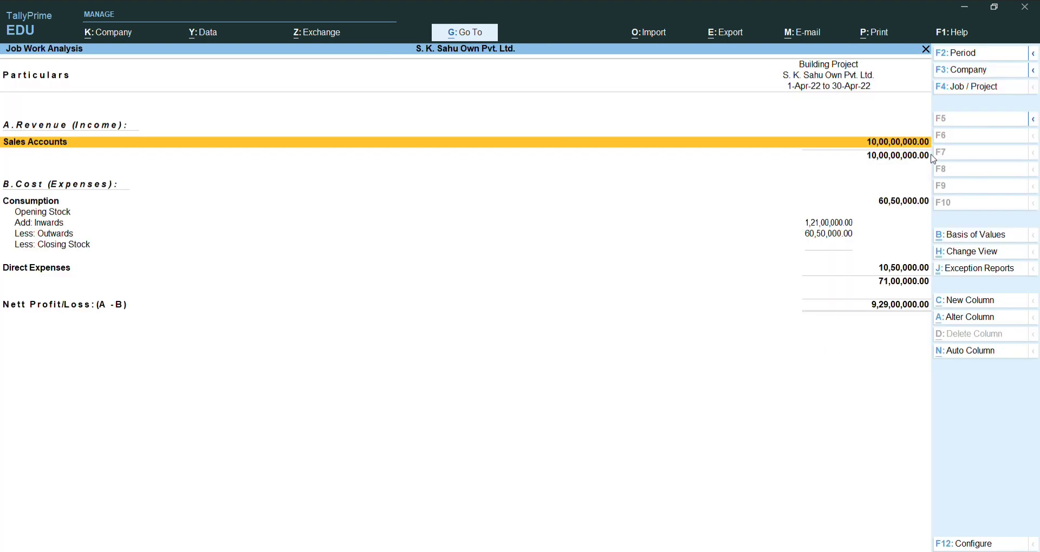
{"action": "key", "text": "alt+F5"}
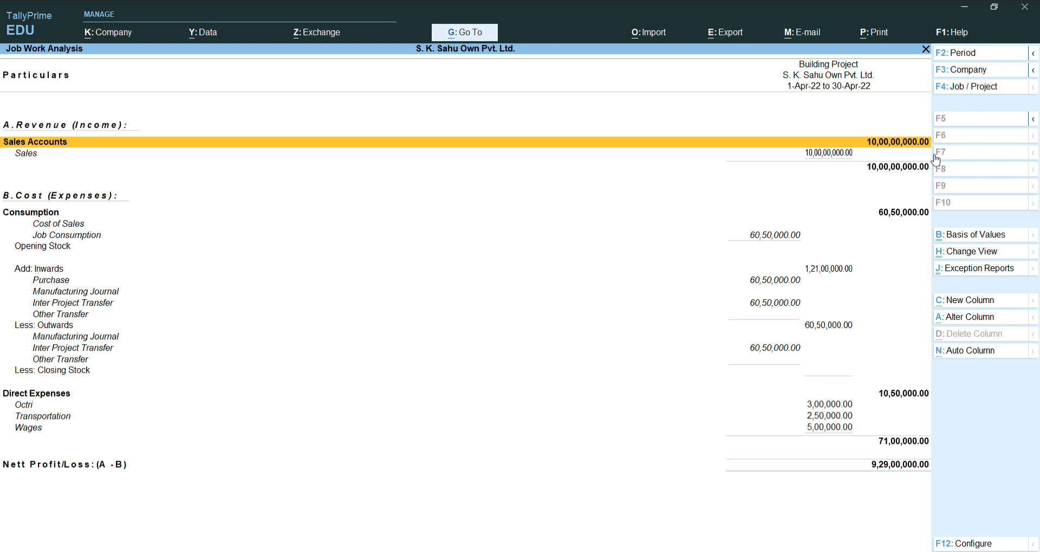